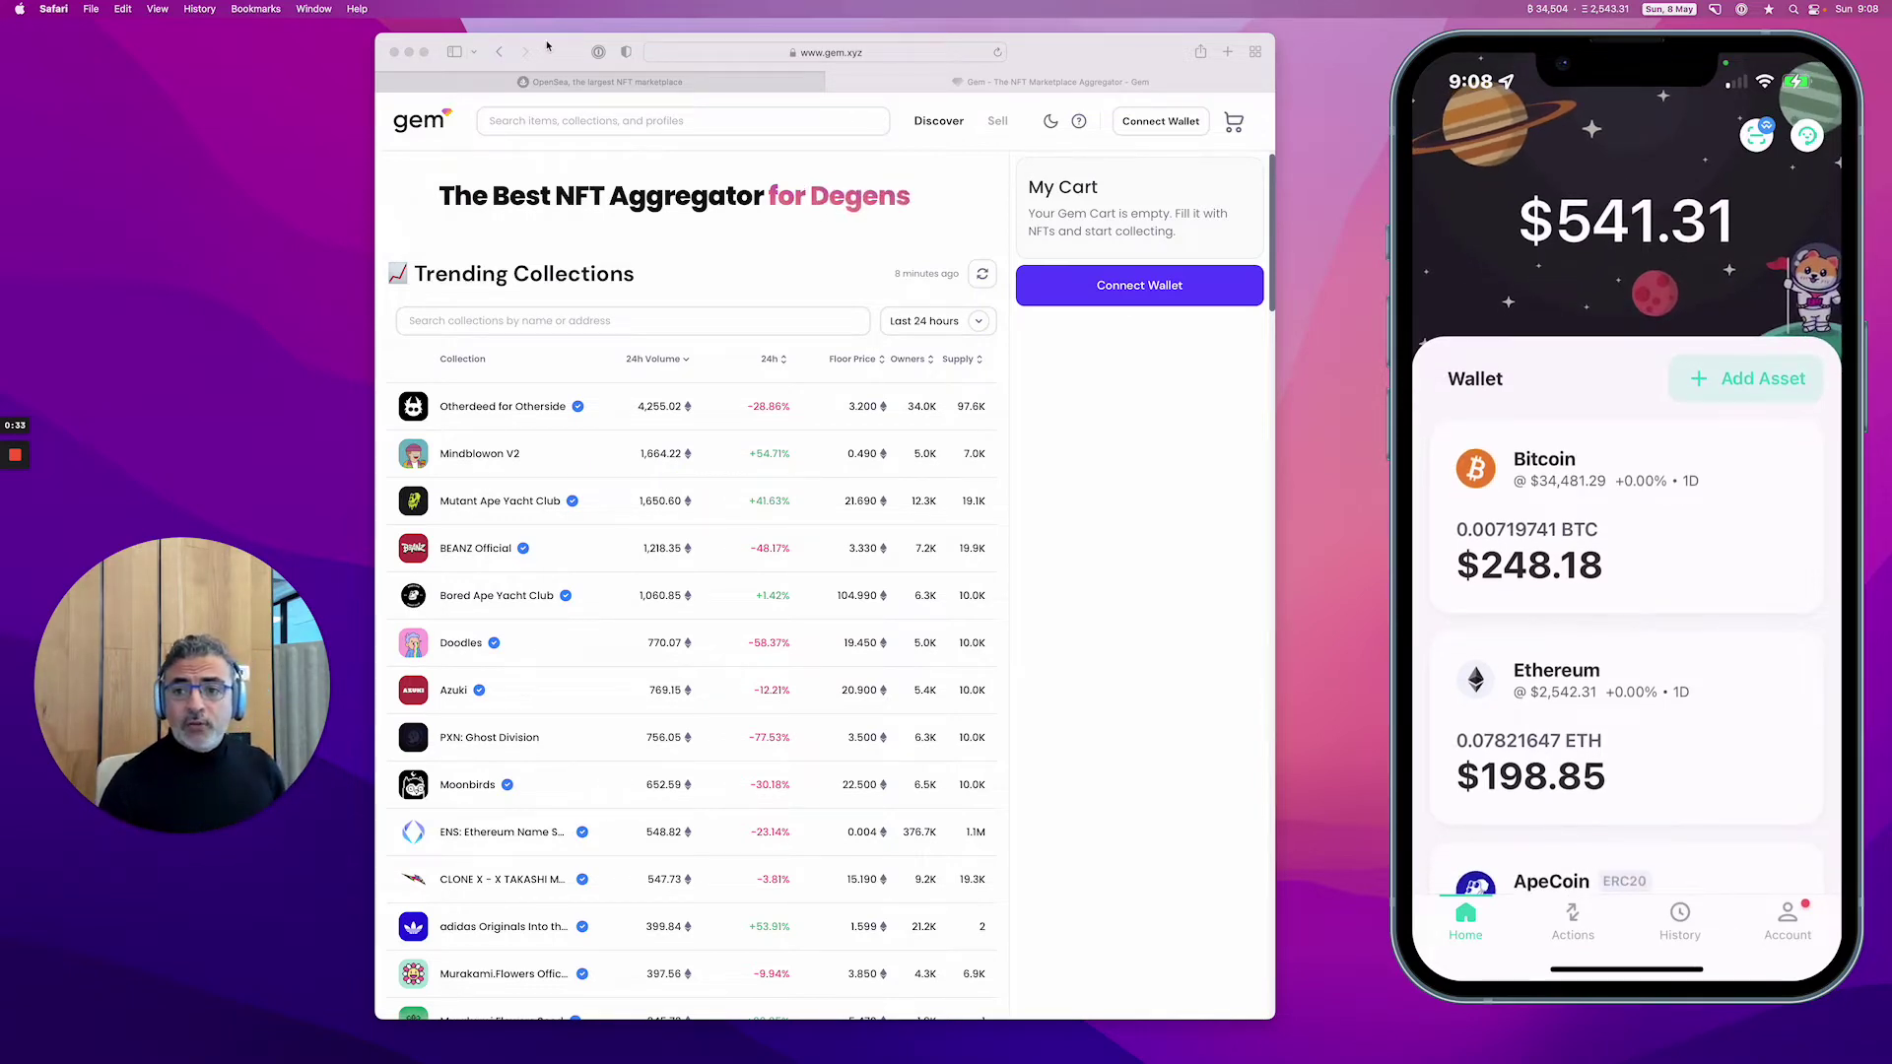
# Check the OpenSea homepage, then return to Gem and connect a wallet
pyautogui.click(583, 84)
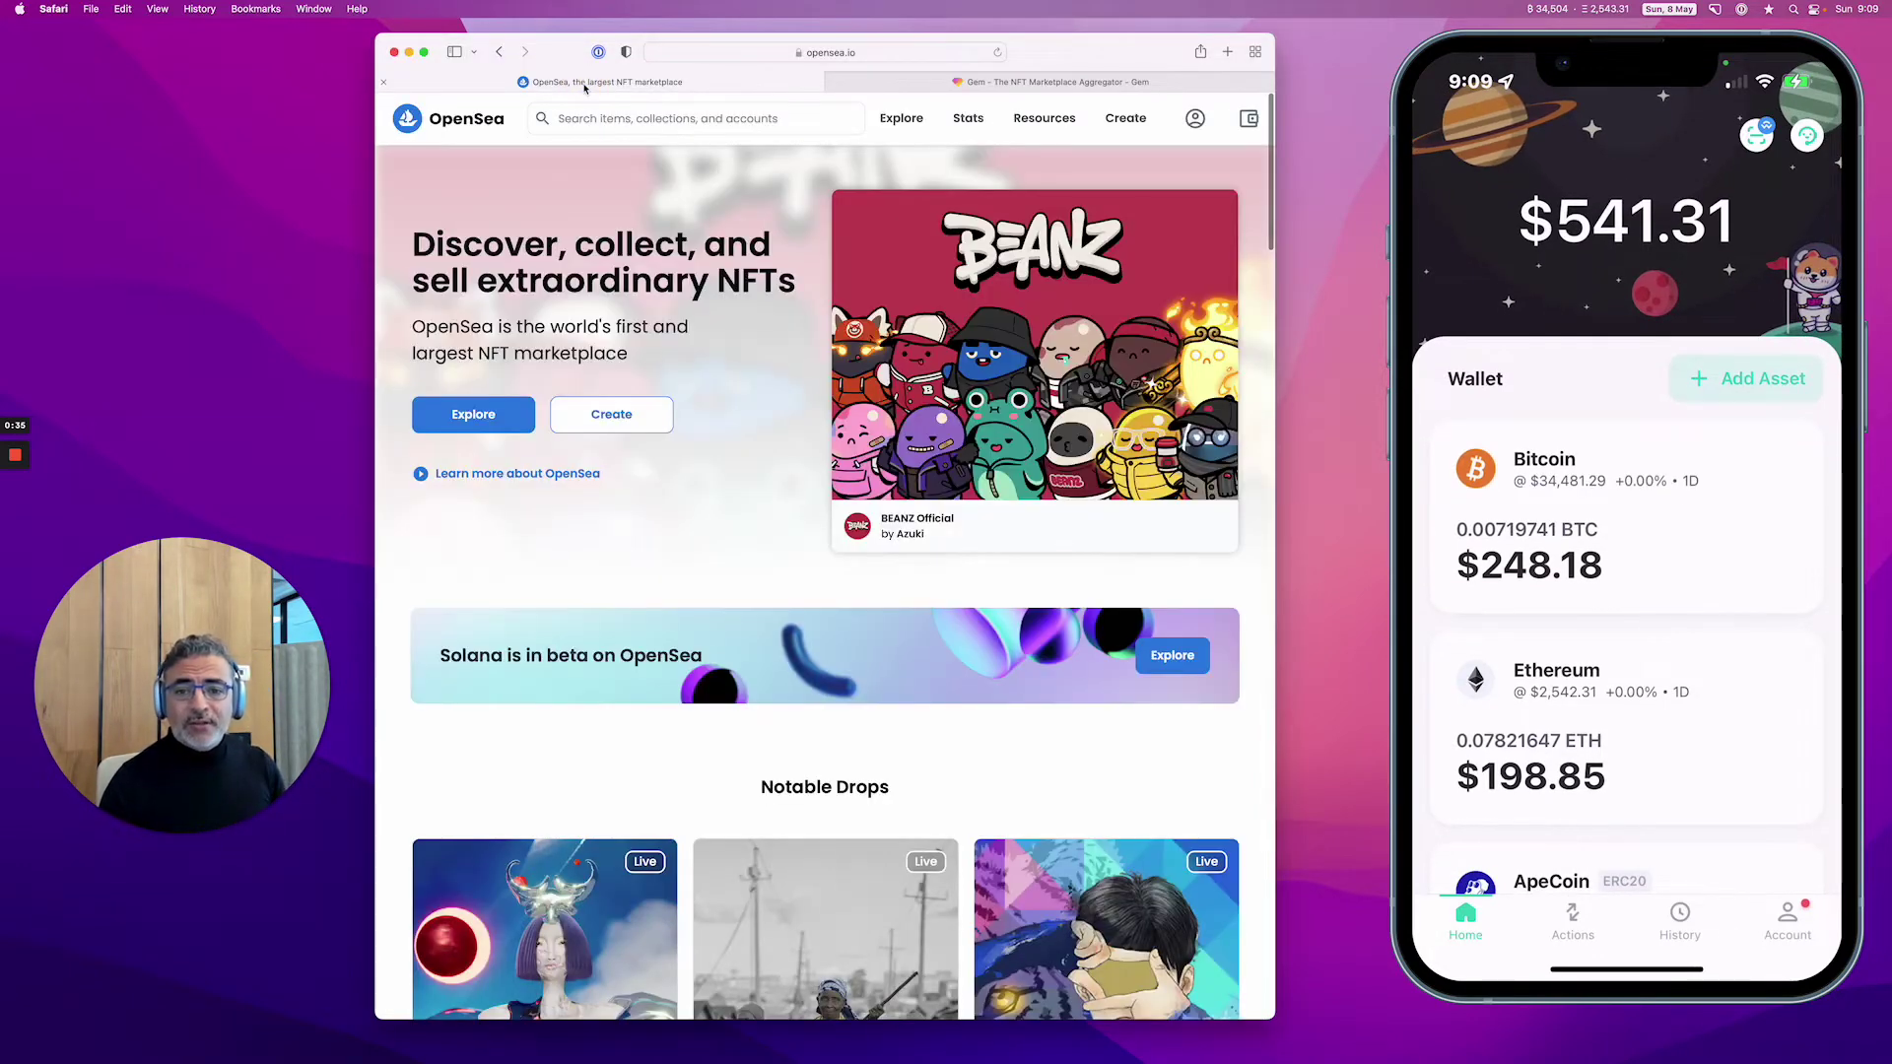
pyautogui.click(932, 84)
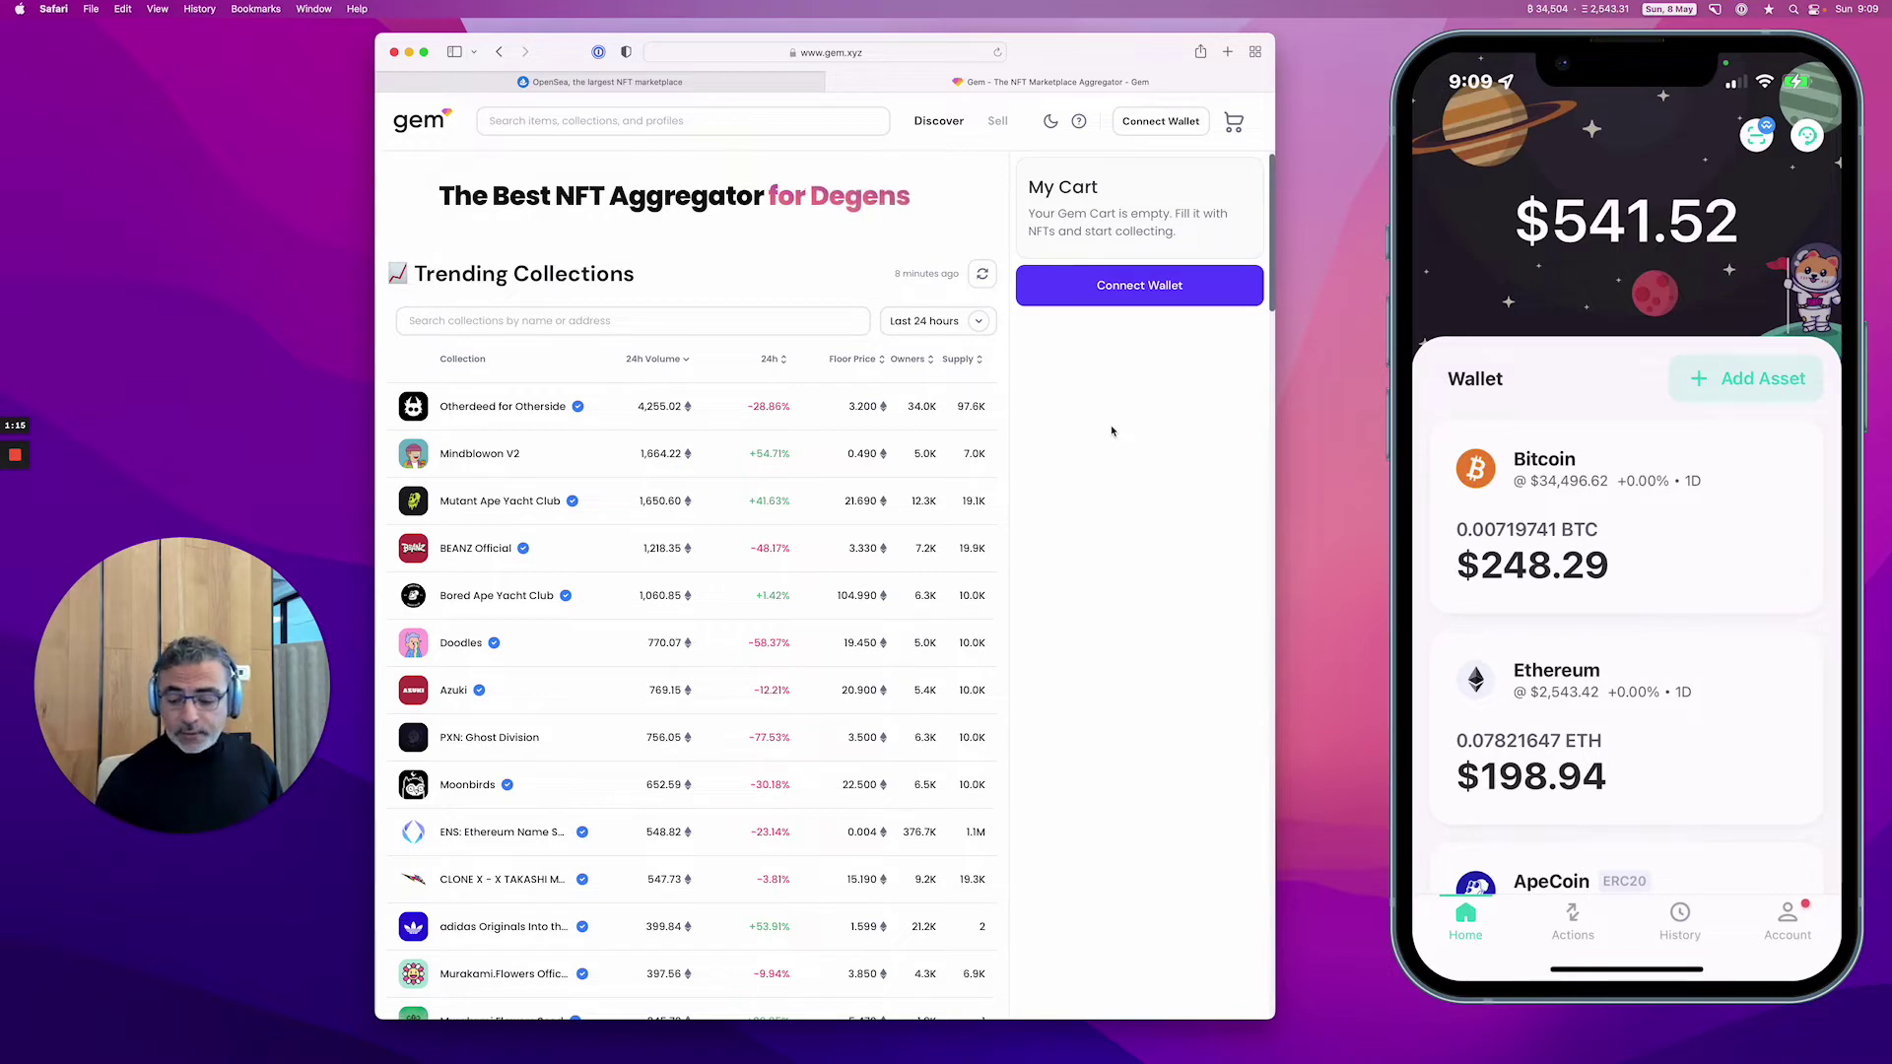
pyautogui.click(1154, 121)
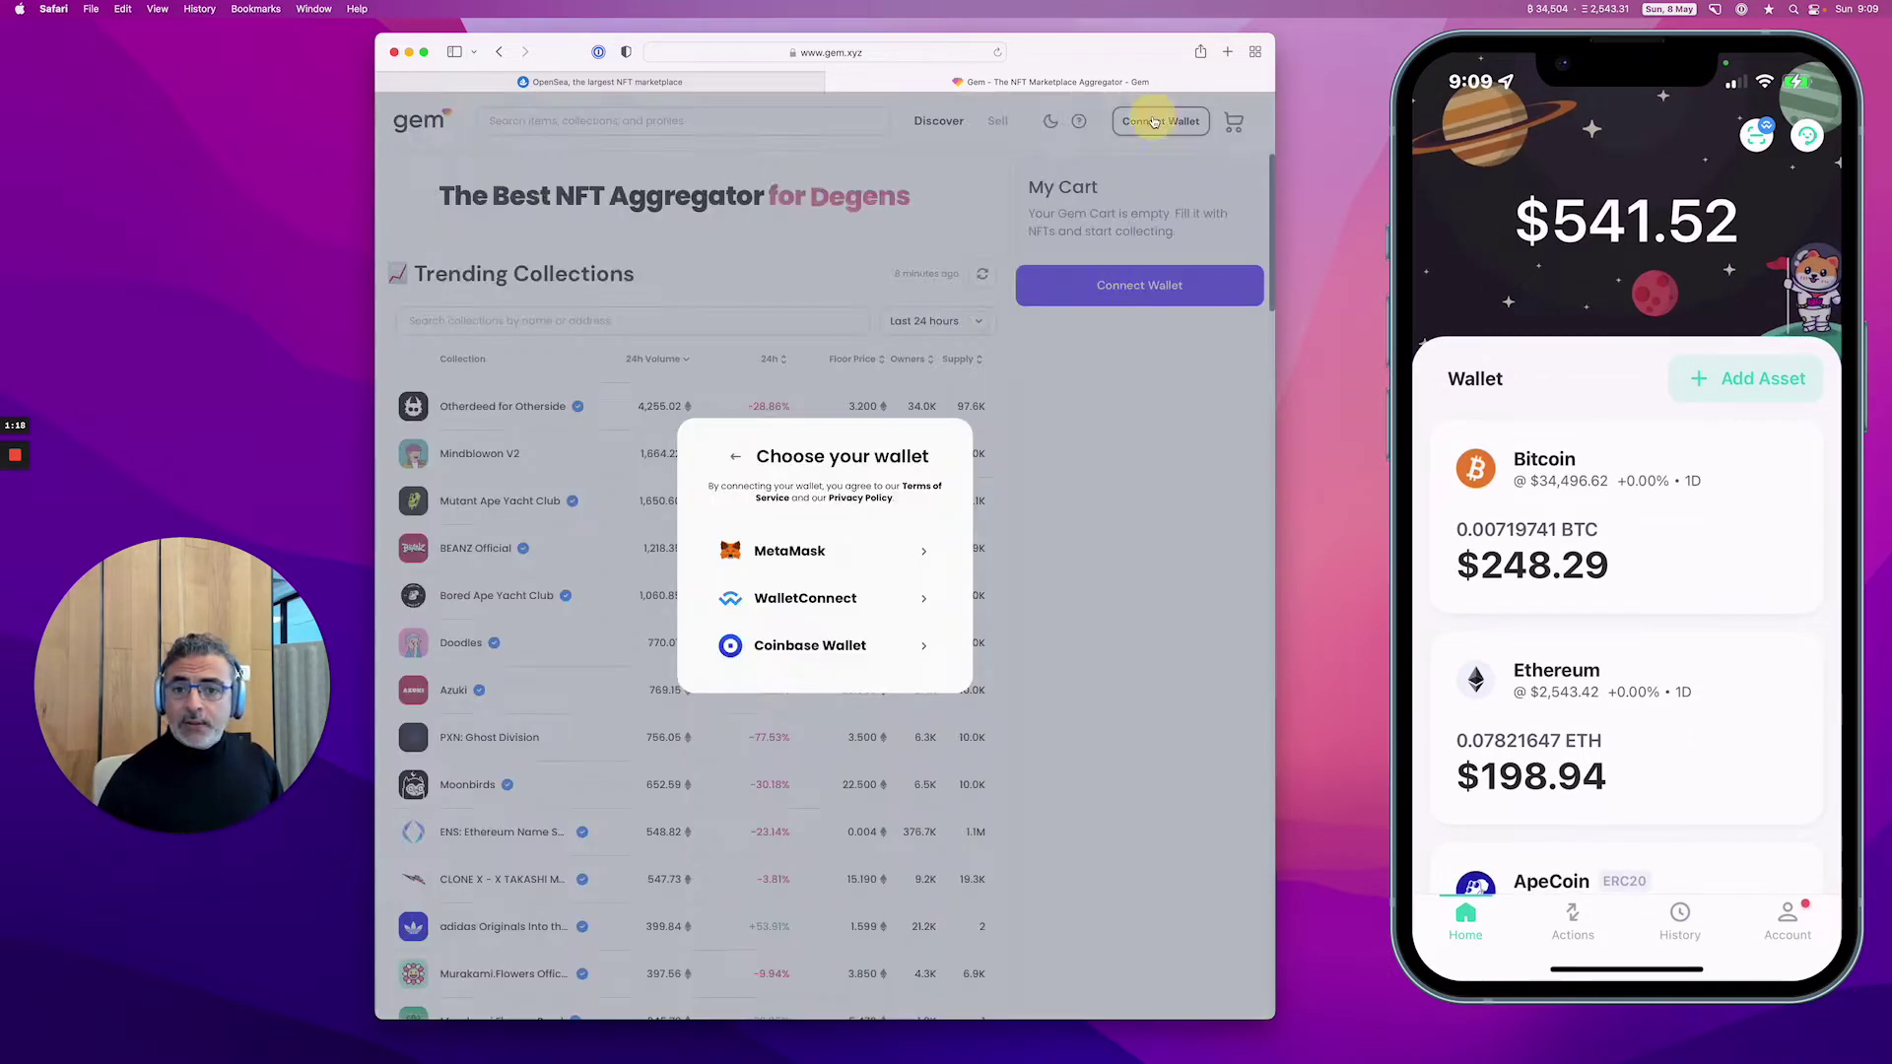
pyautogui.click(806, 592)
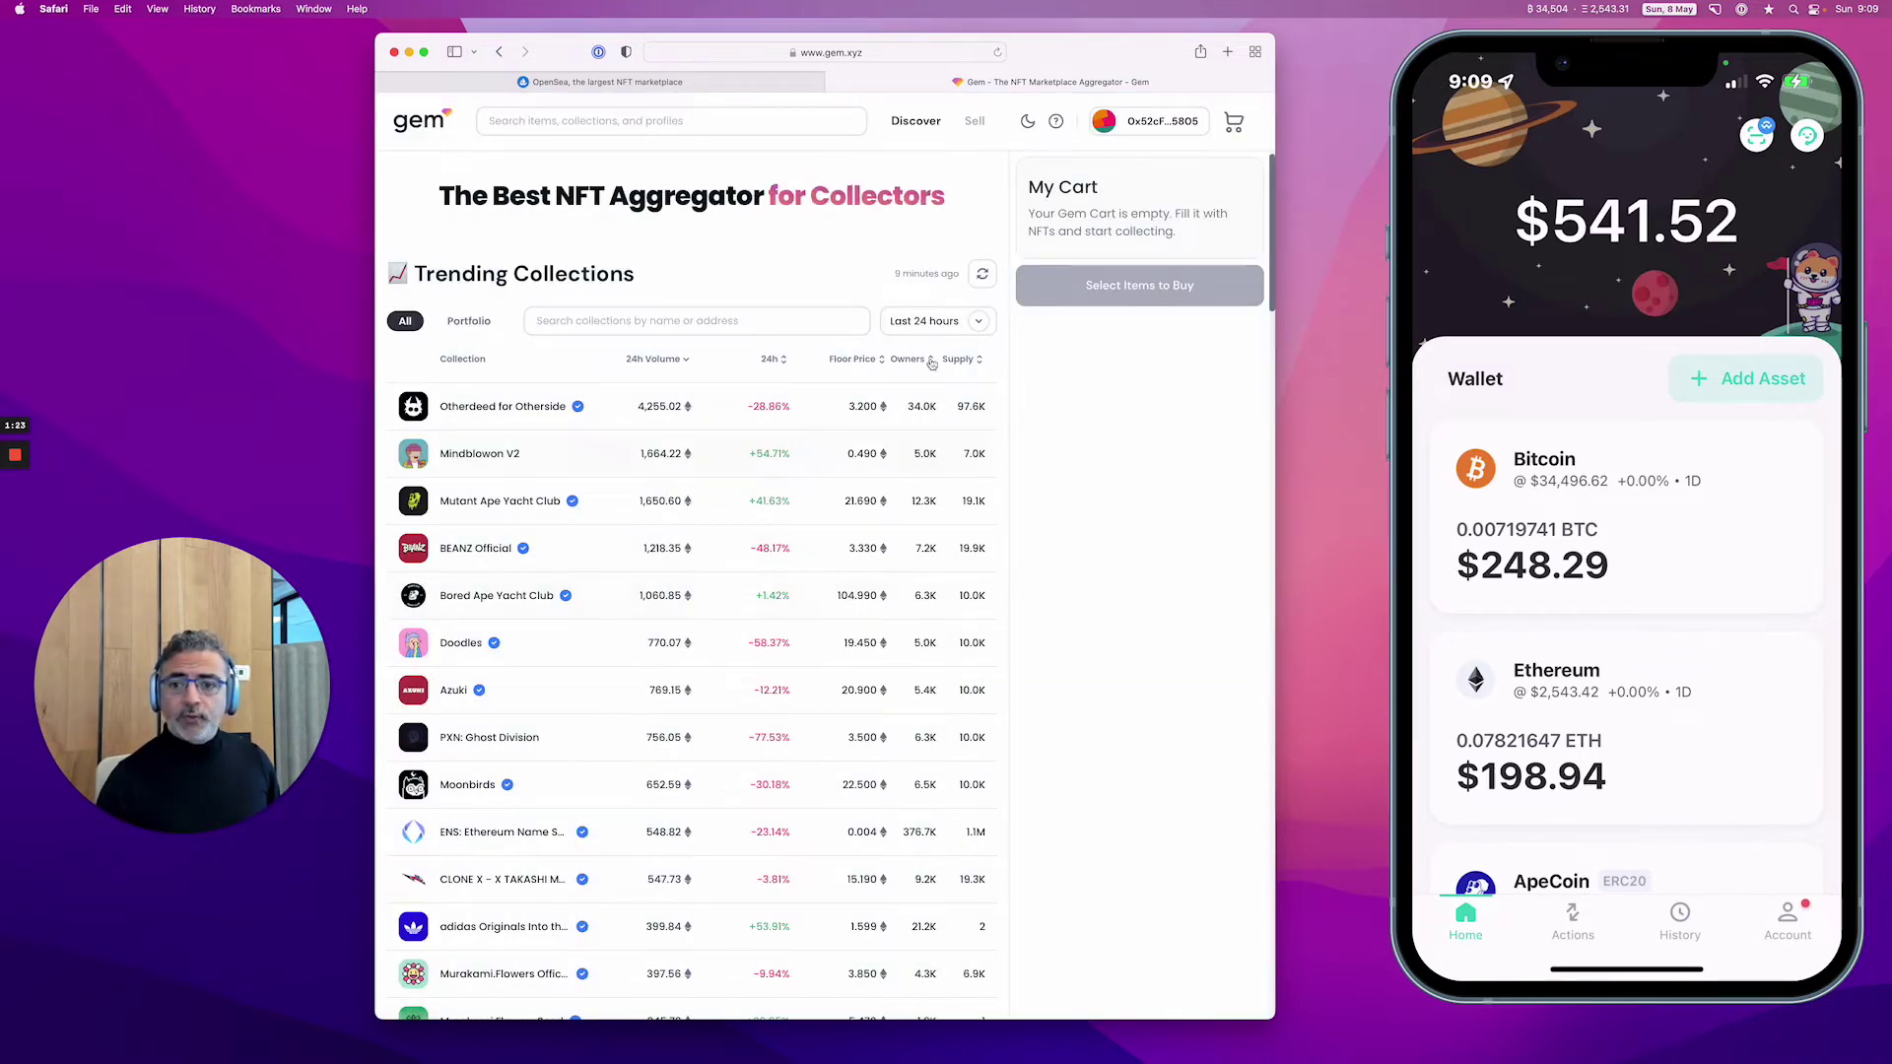
# Disconnect that wallet, then pair the phone wallet with Gem through WalletConnect
pyautogui.click(1159, 124)
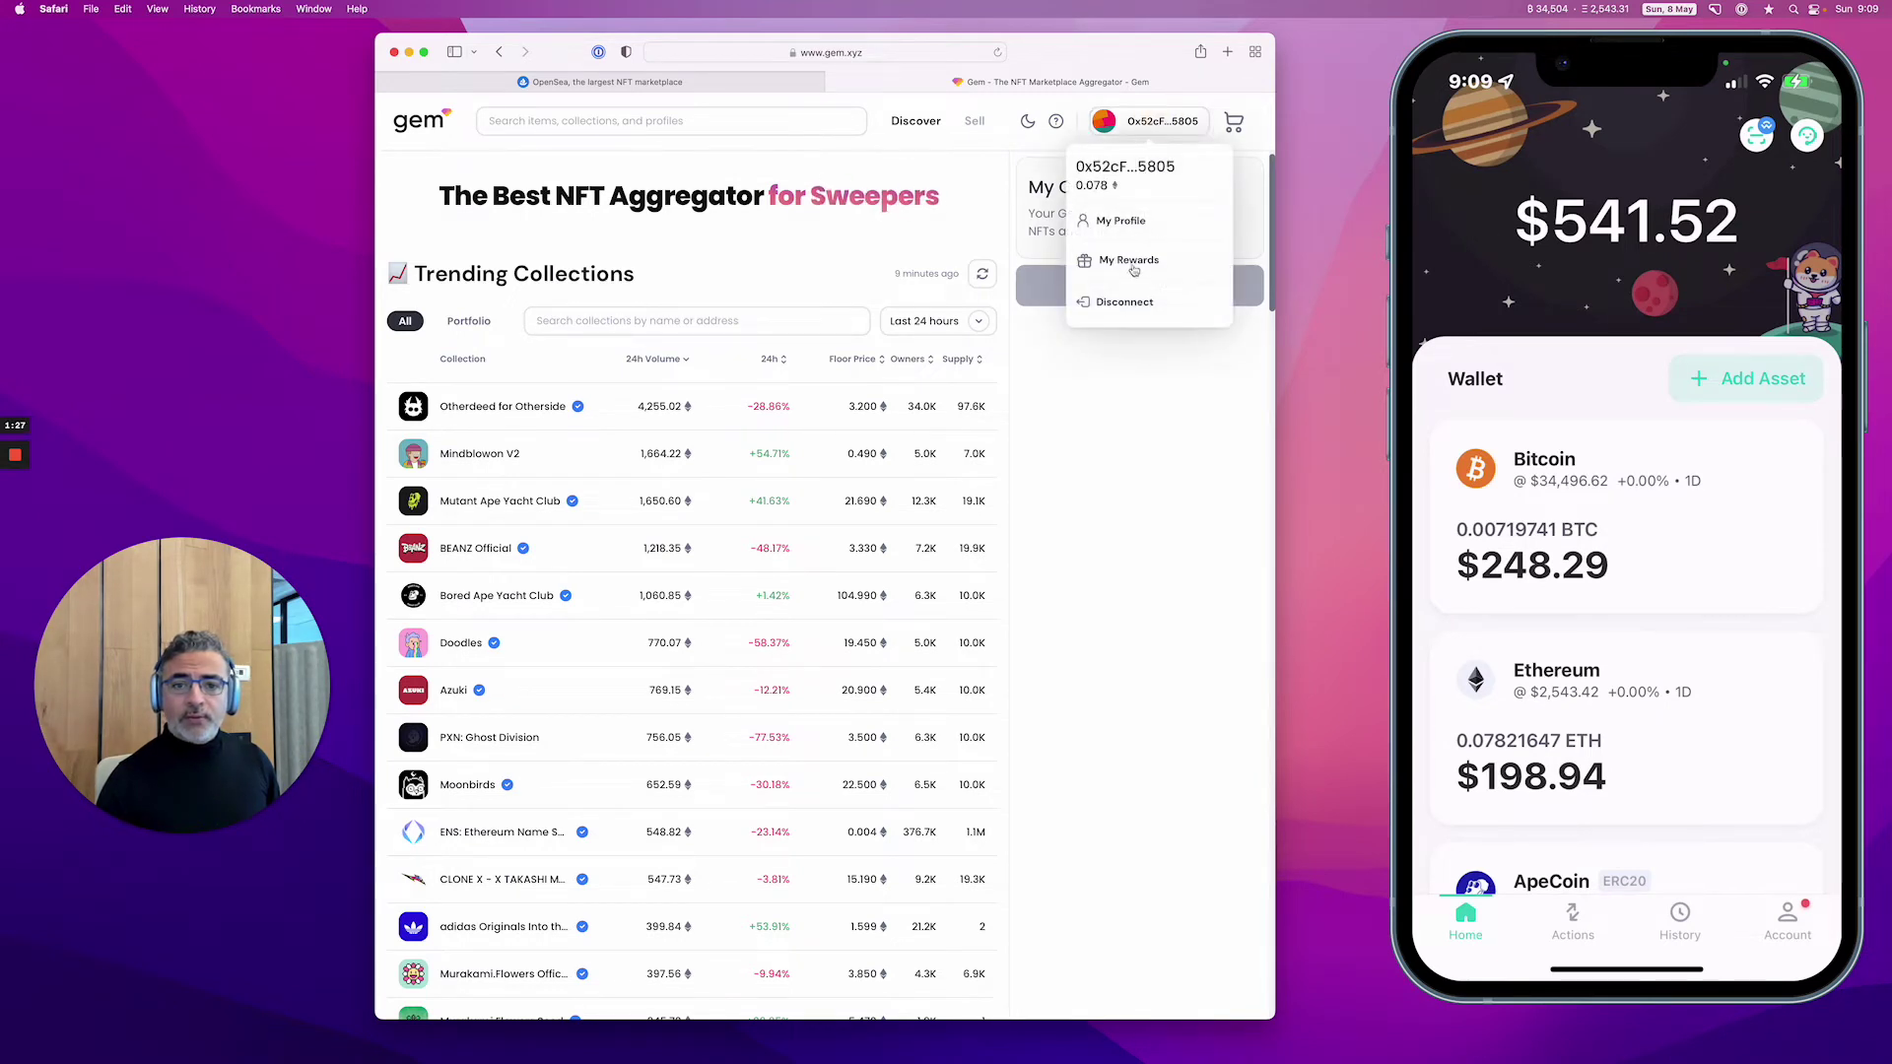
pyautogui.click(1123, 303)
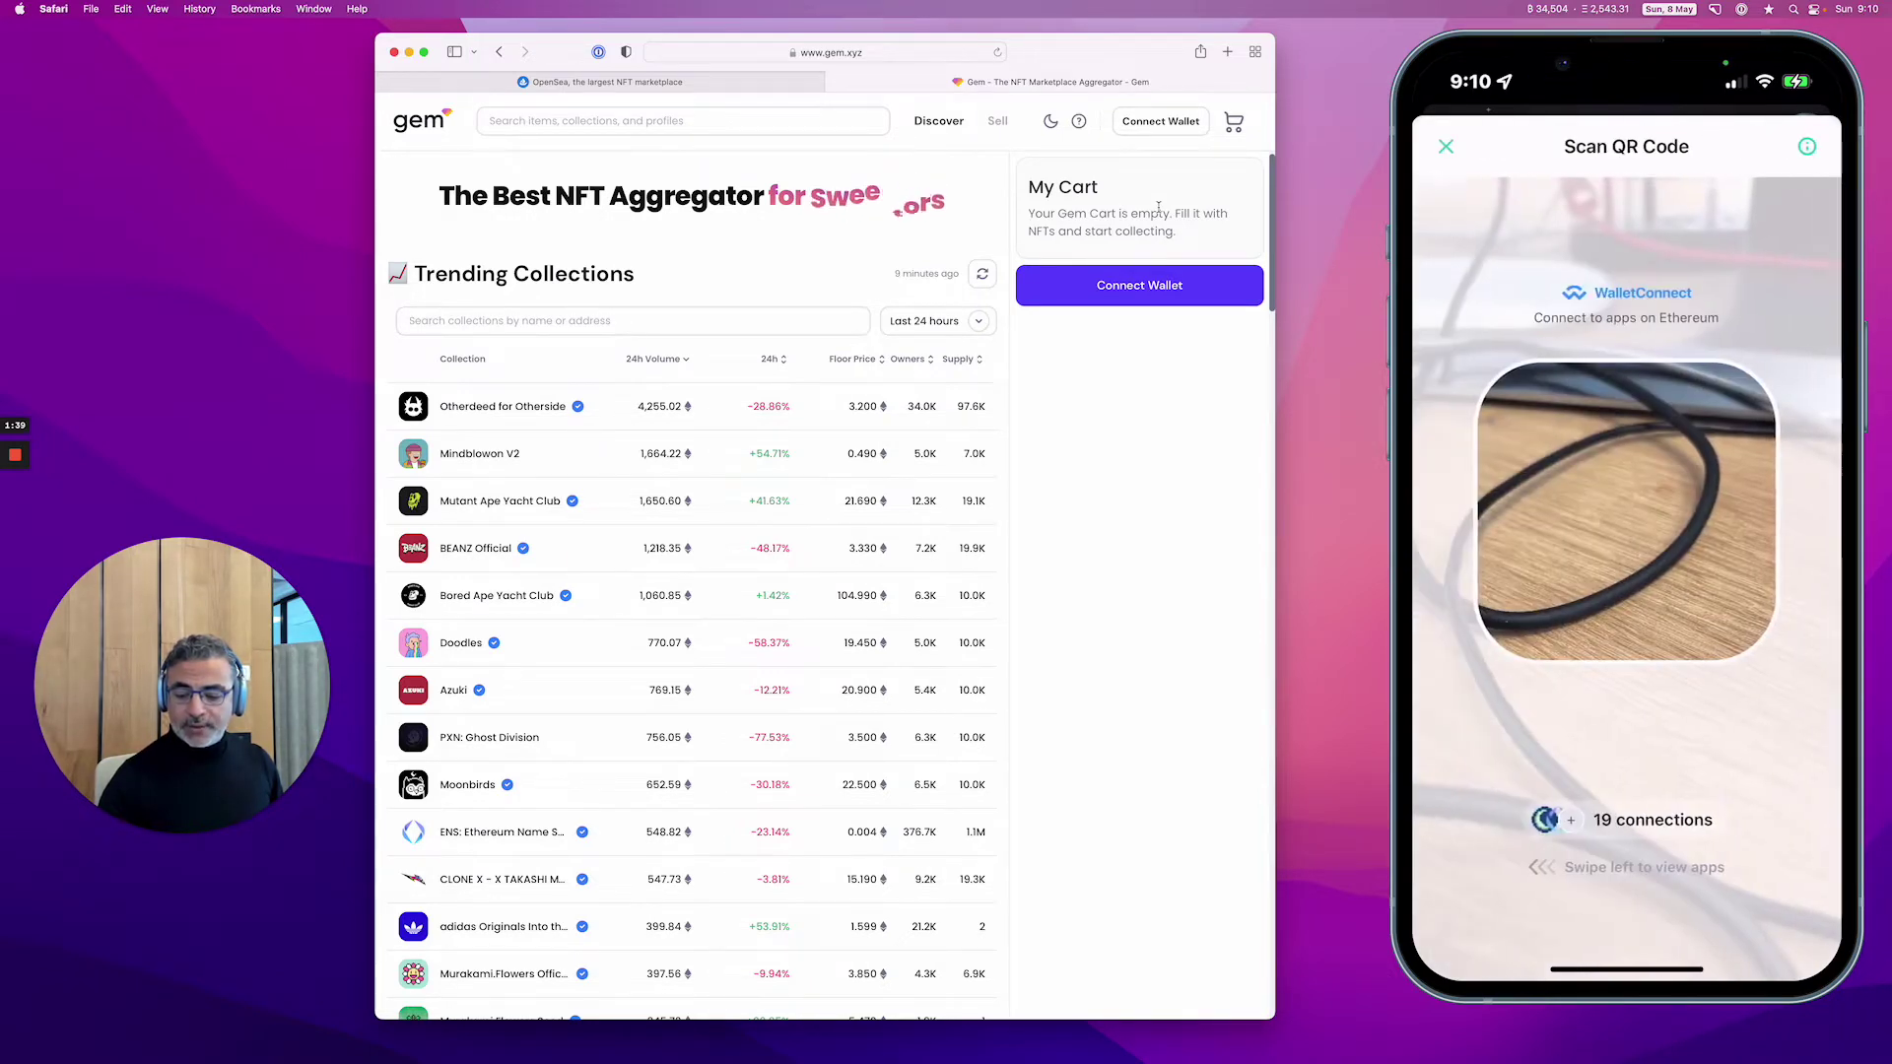
pyautogui.click(1164, 122)
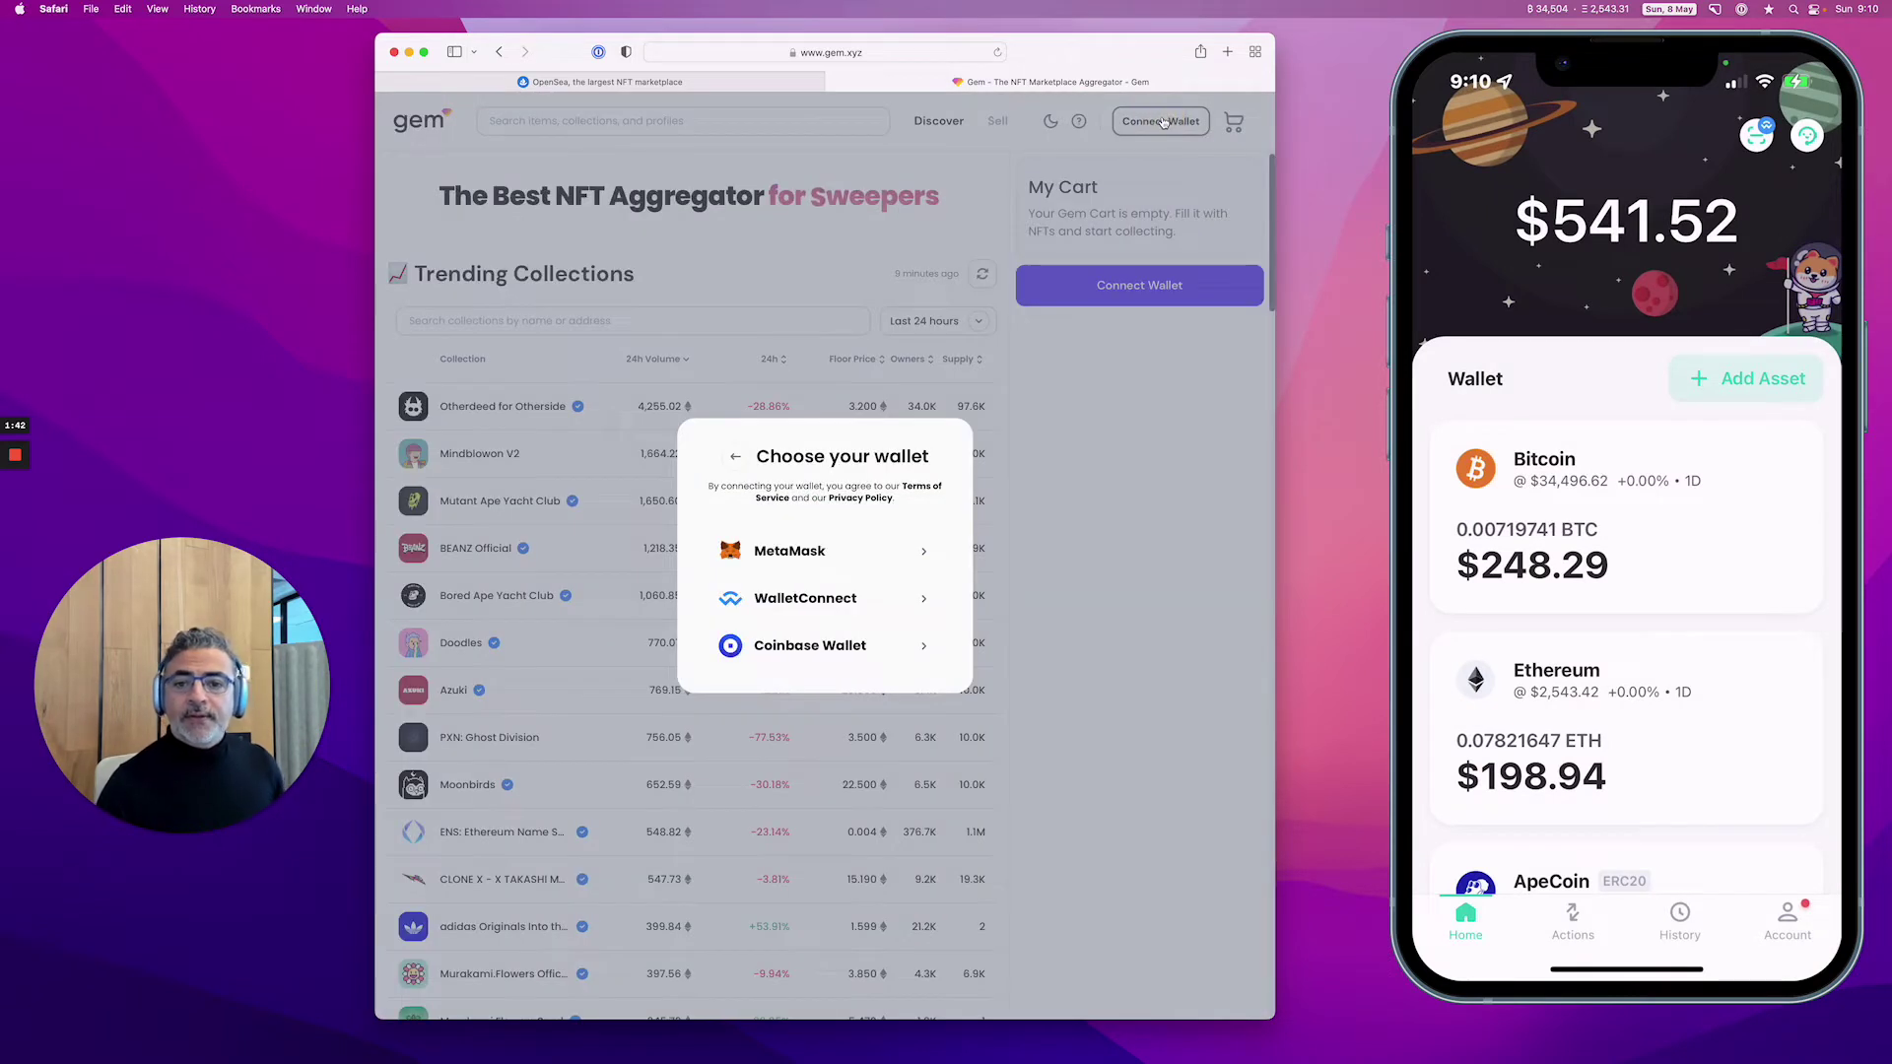
pyautogui.click(789, 601)
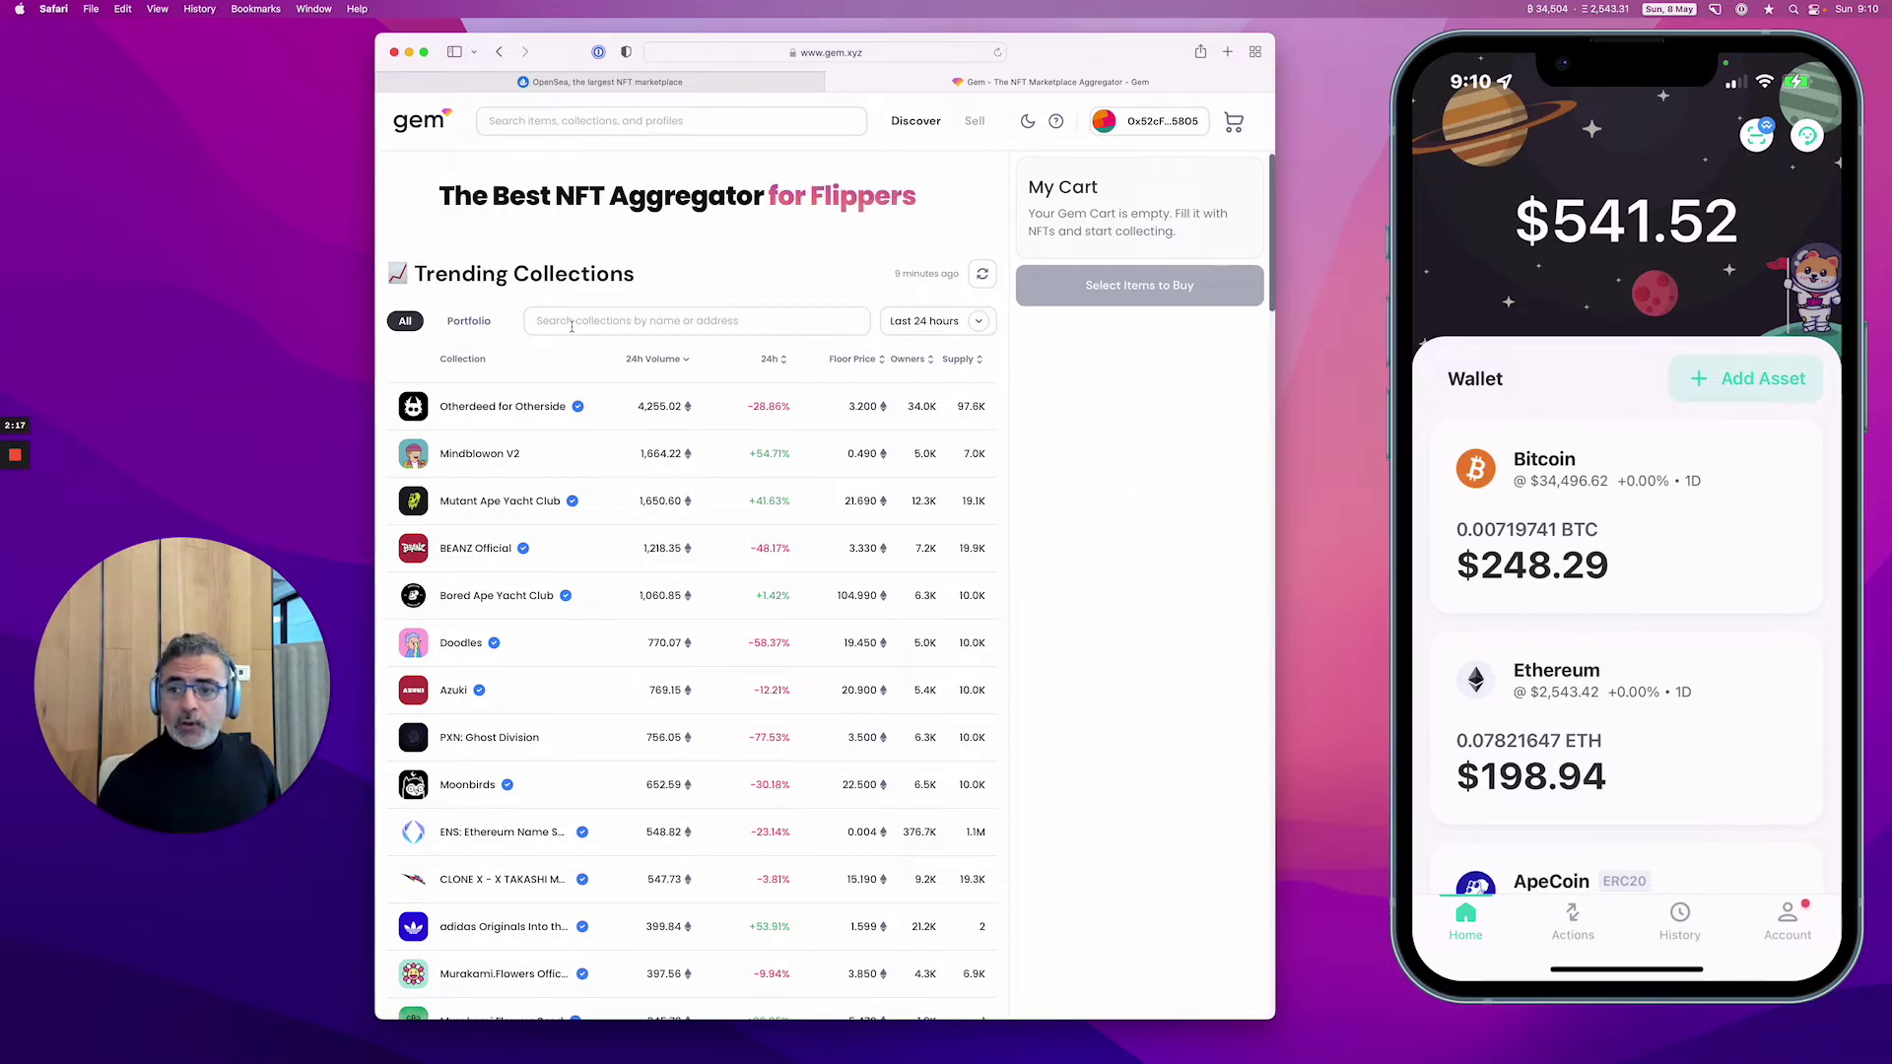
# Search the trending collections for "duck"
pyautogui.scroll(-3, 579, 595)
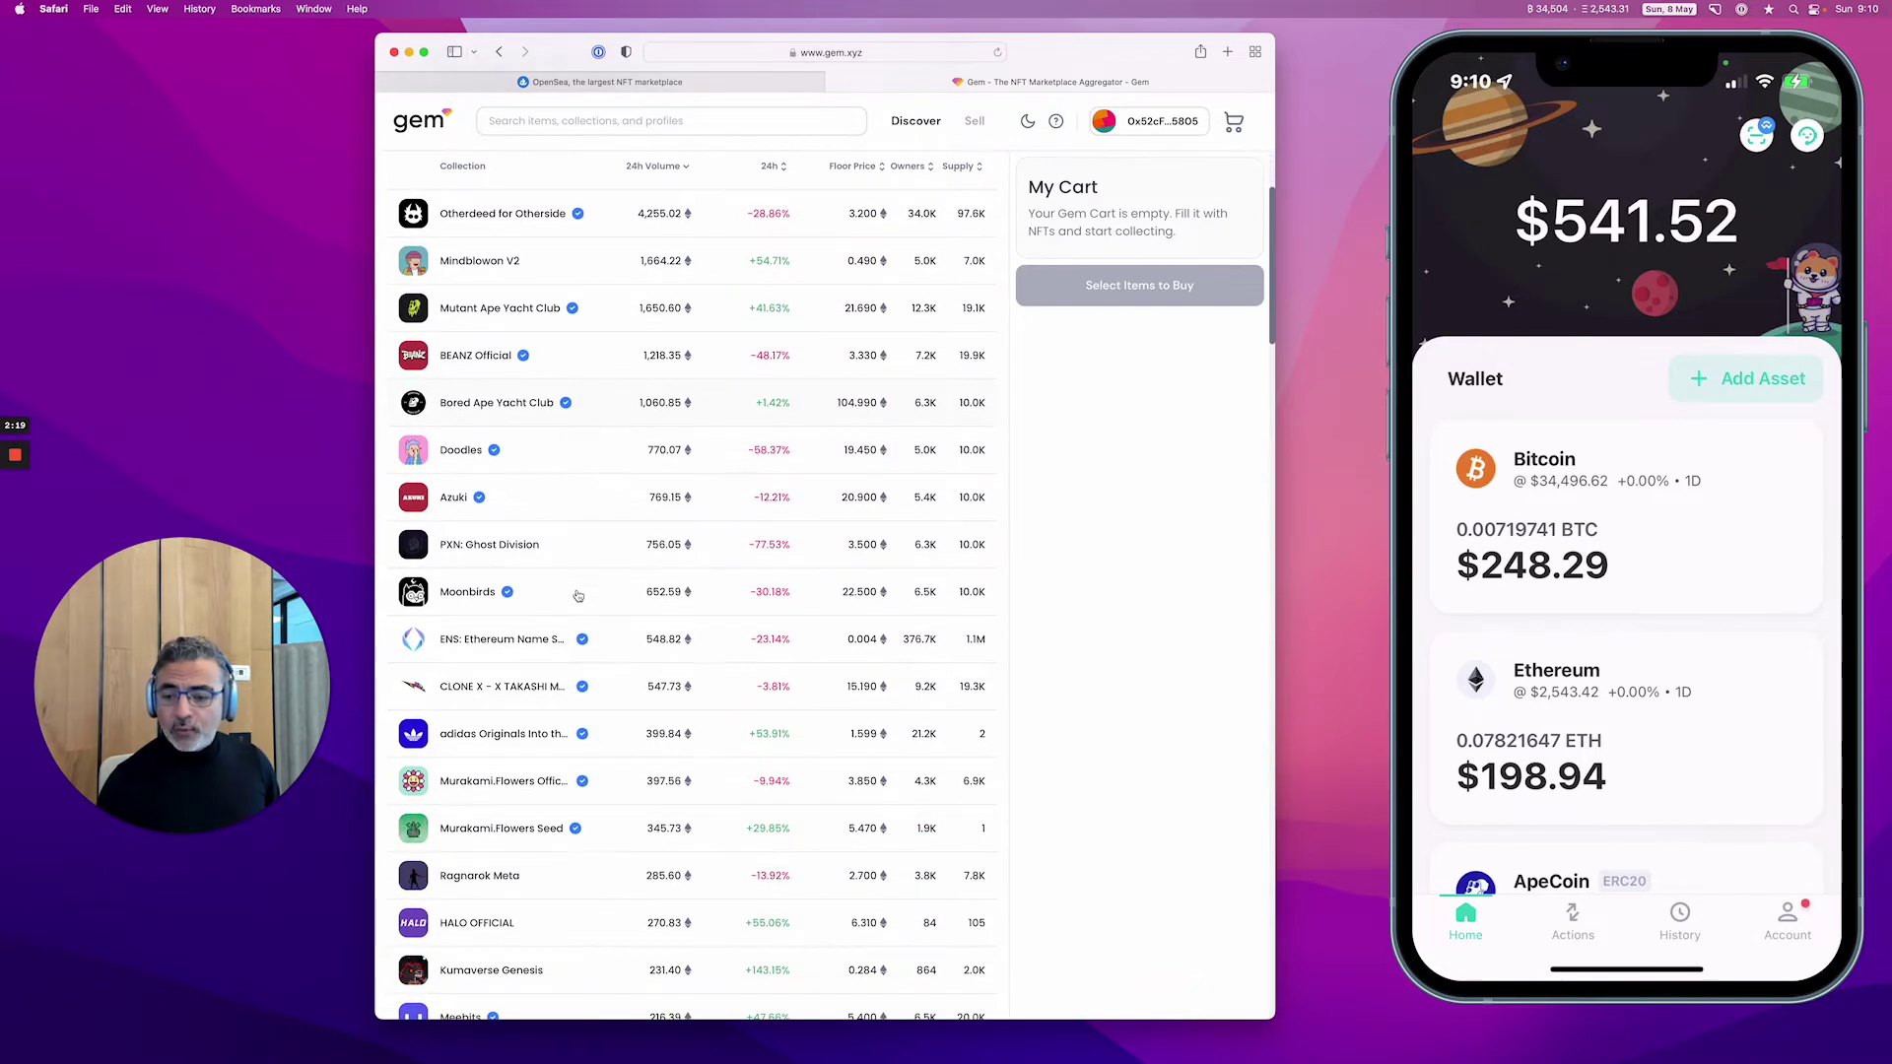
pyautogui.scroll(3, 578, 595)
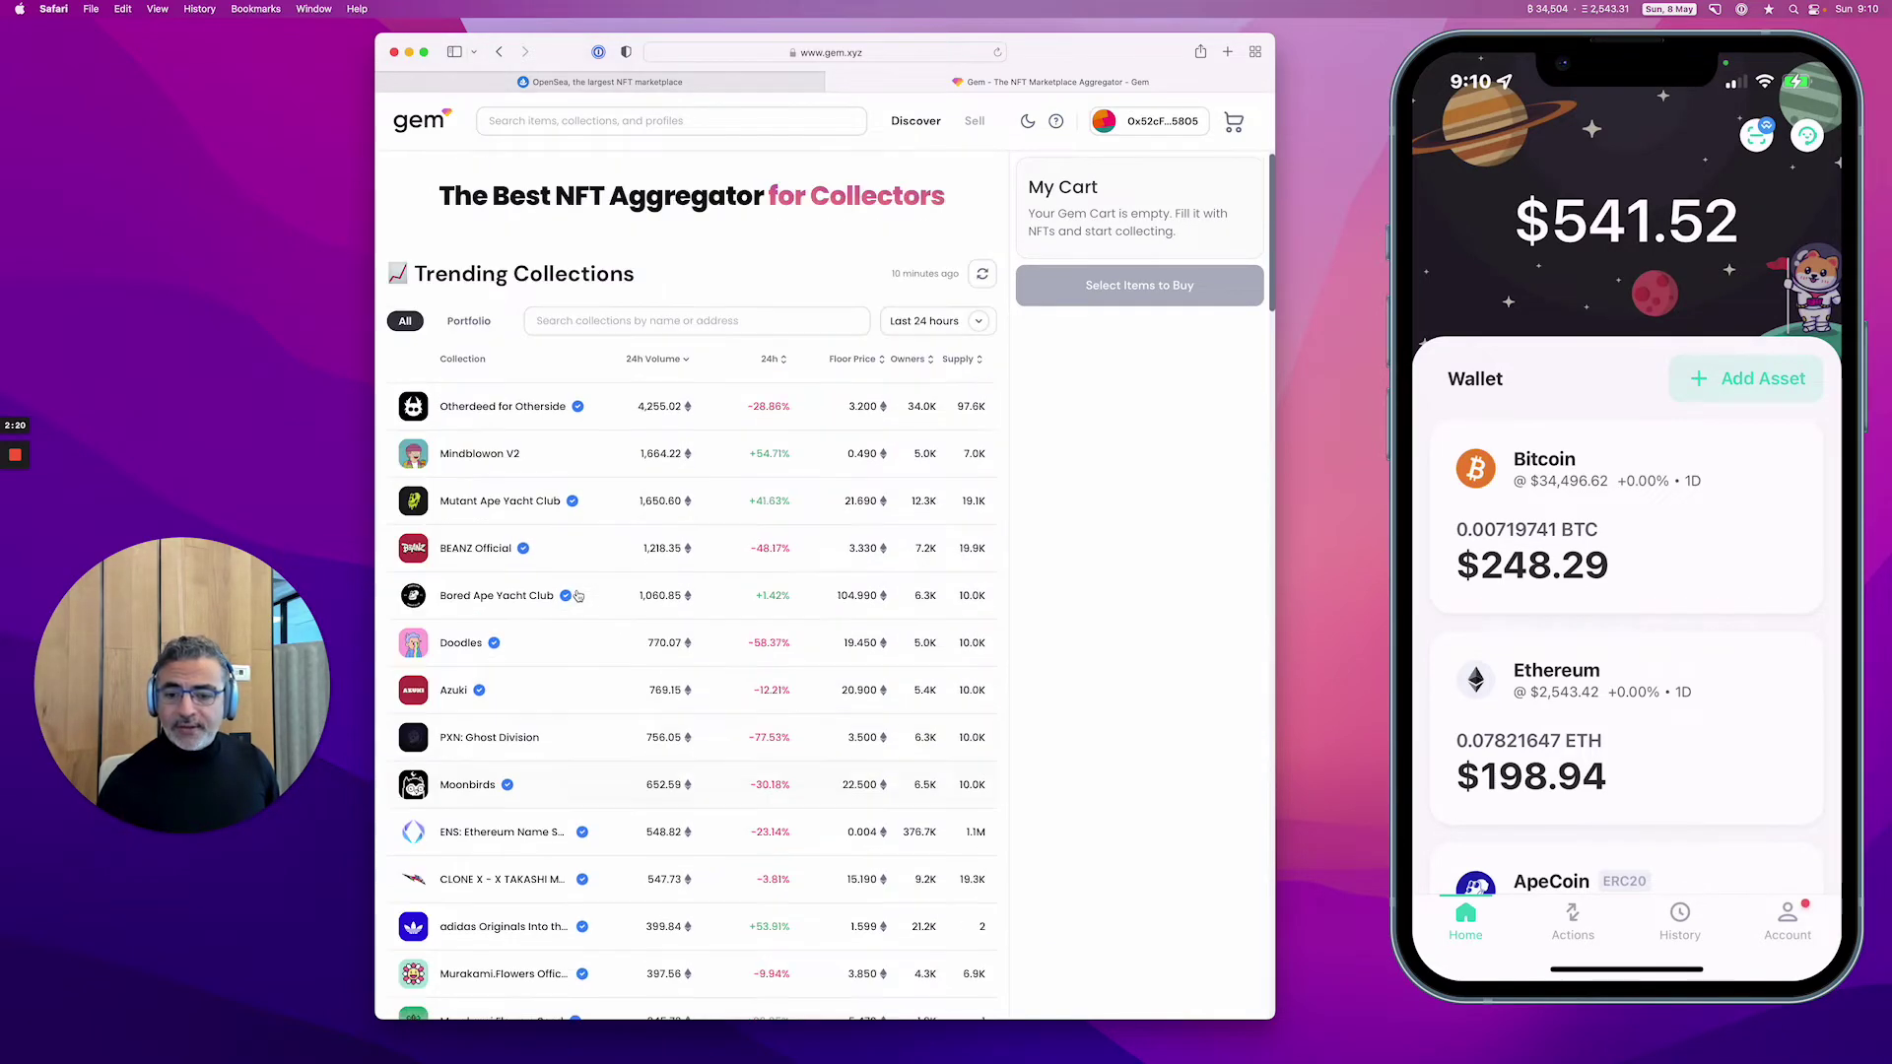
pyautogui.click(610, 317)
pyautogui.write('duck')
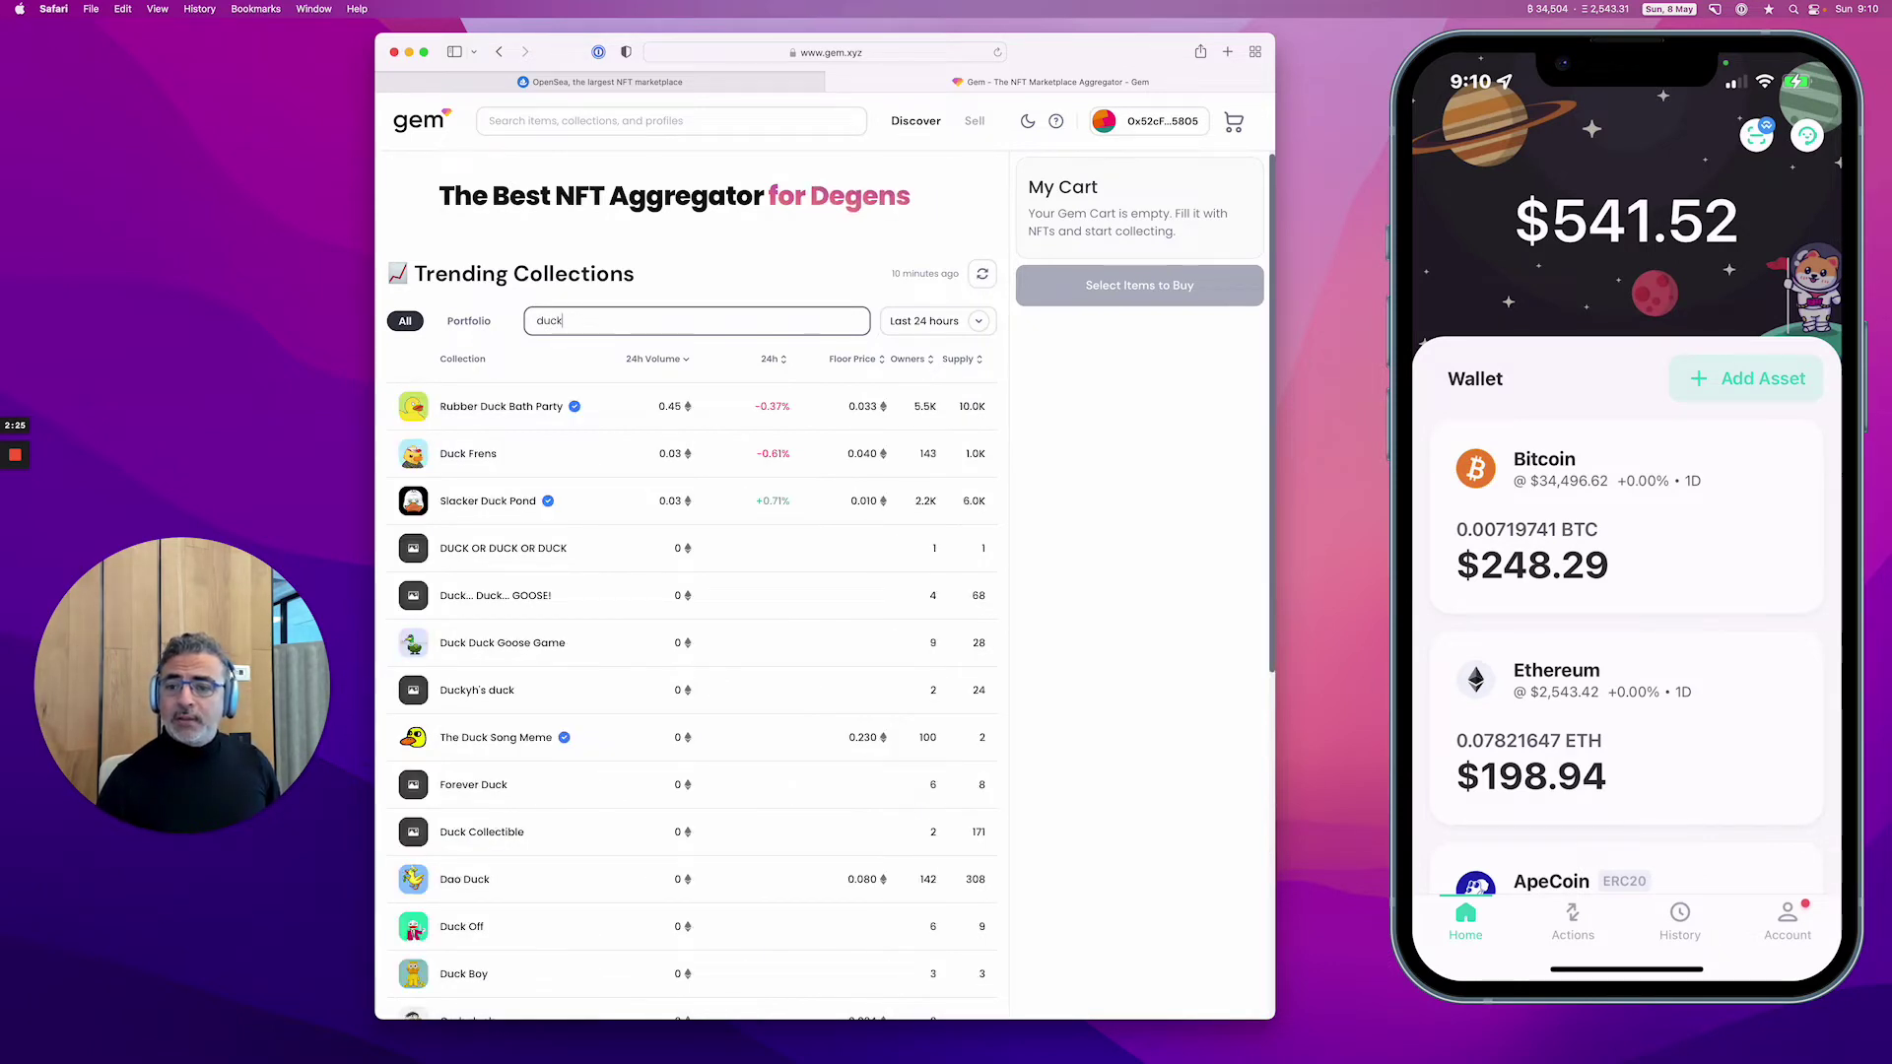
# Open Rubber Duck Bath Party and browse its 785 buy-now ducks, expanding then collapsing the Marketplace filter
pyautogui.click(520, 412)
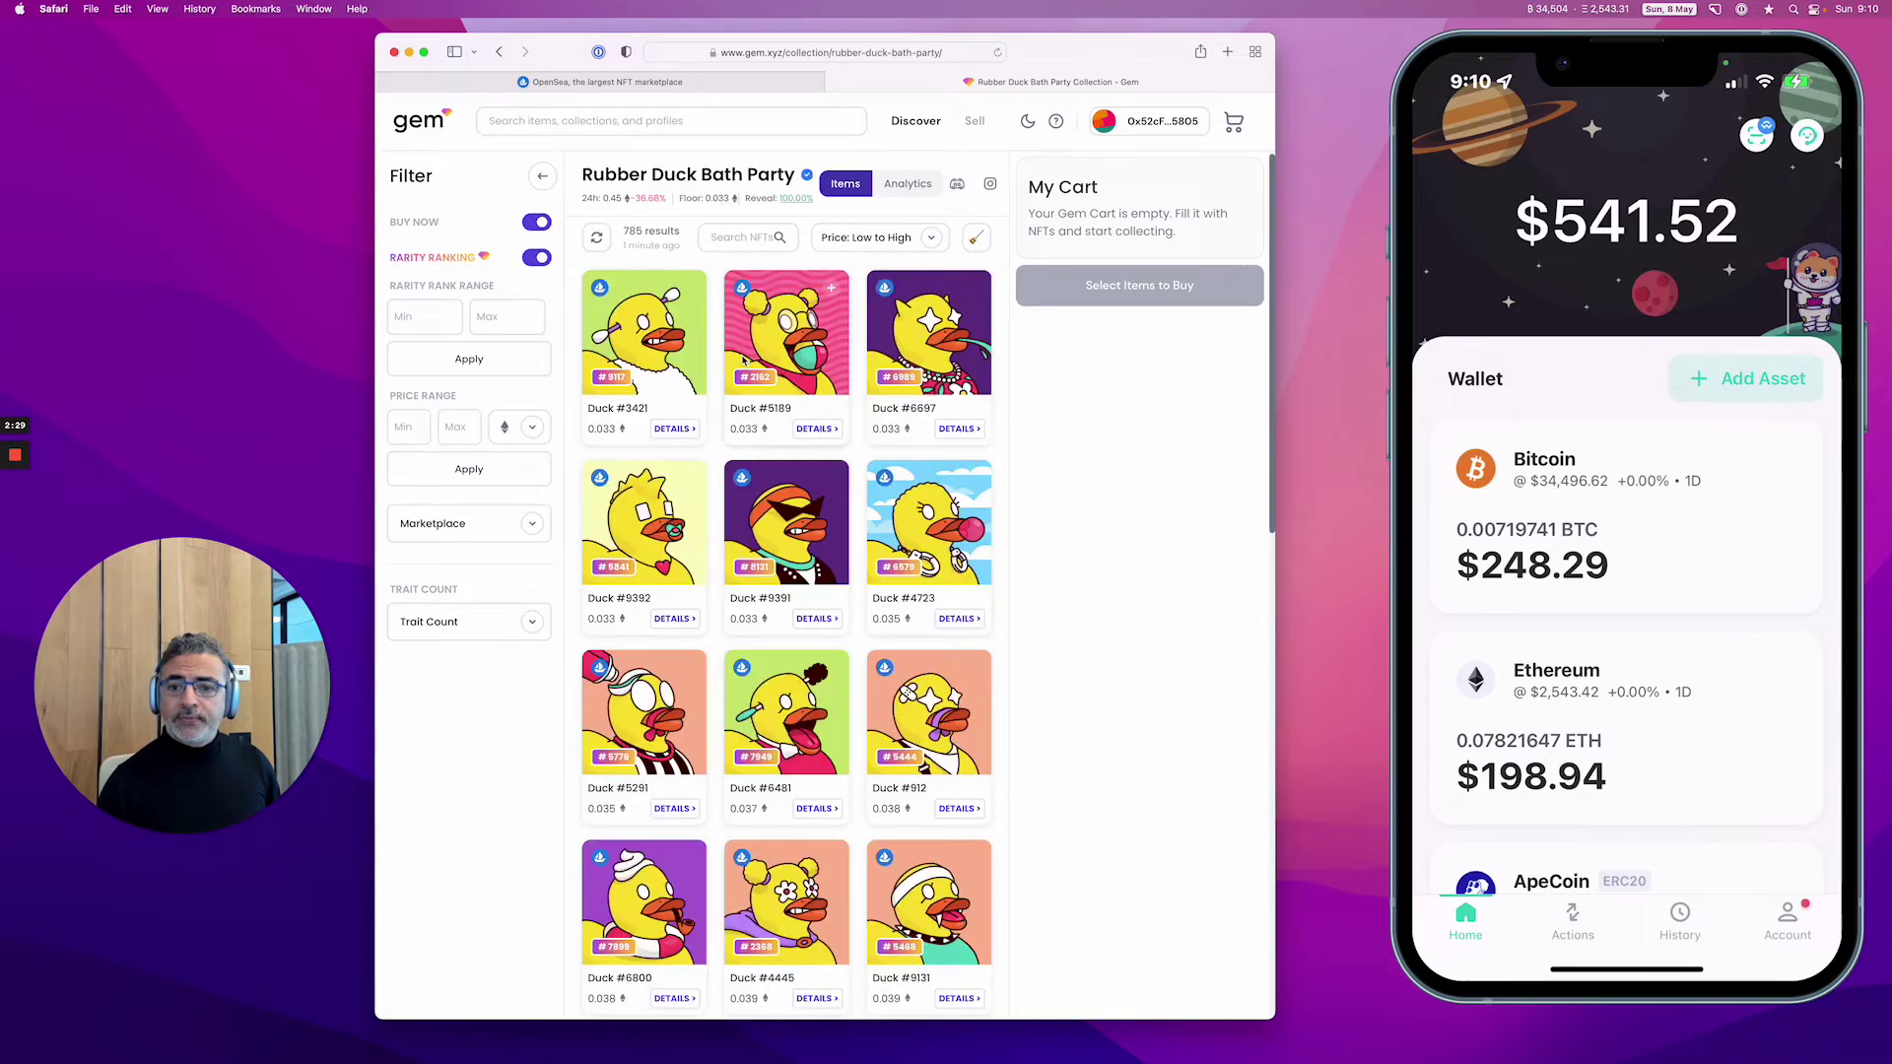
pyautogui.scroll(-4, 779, 454)
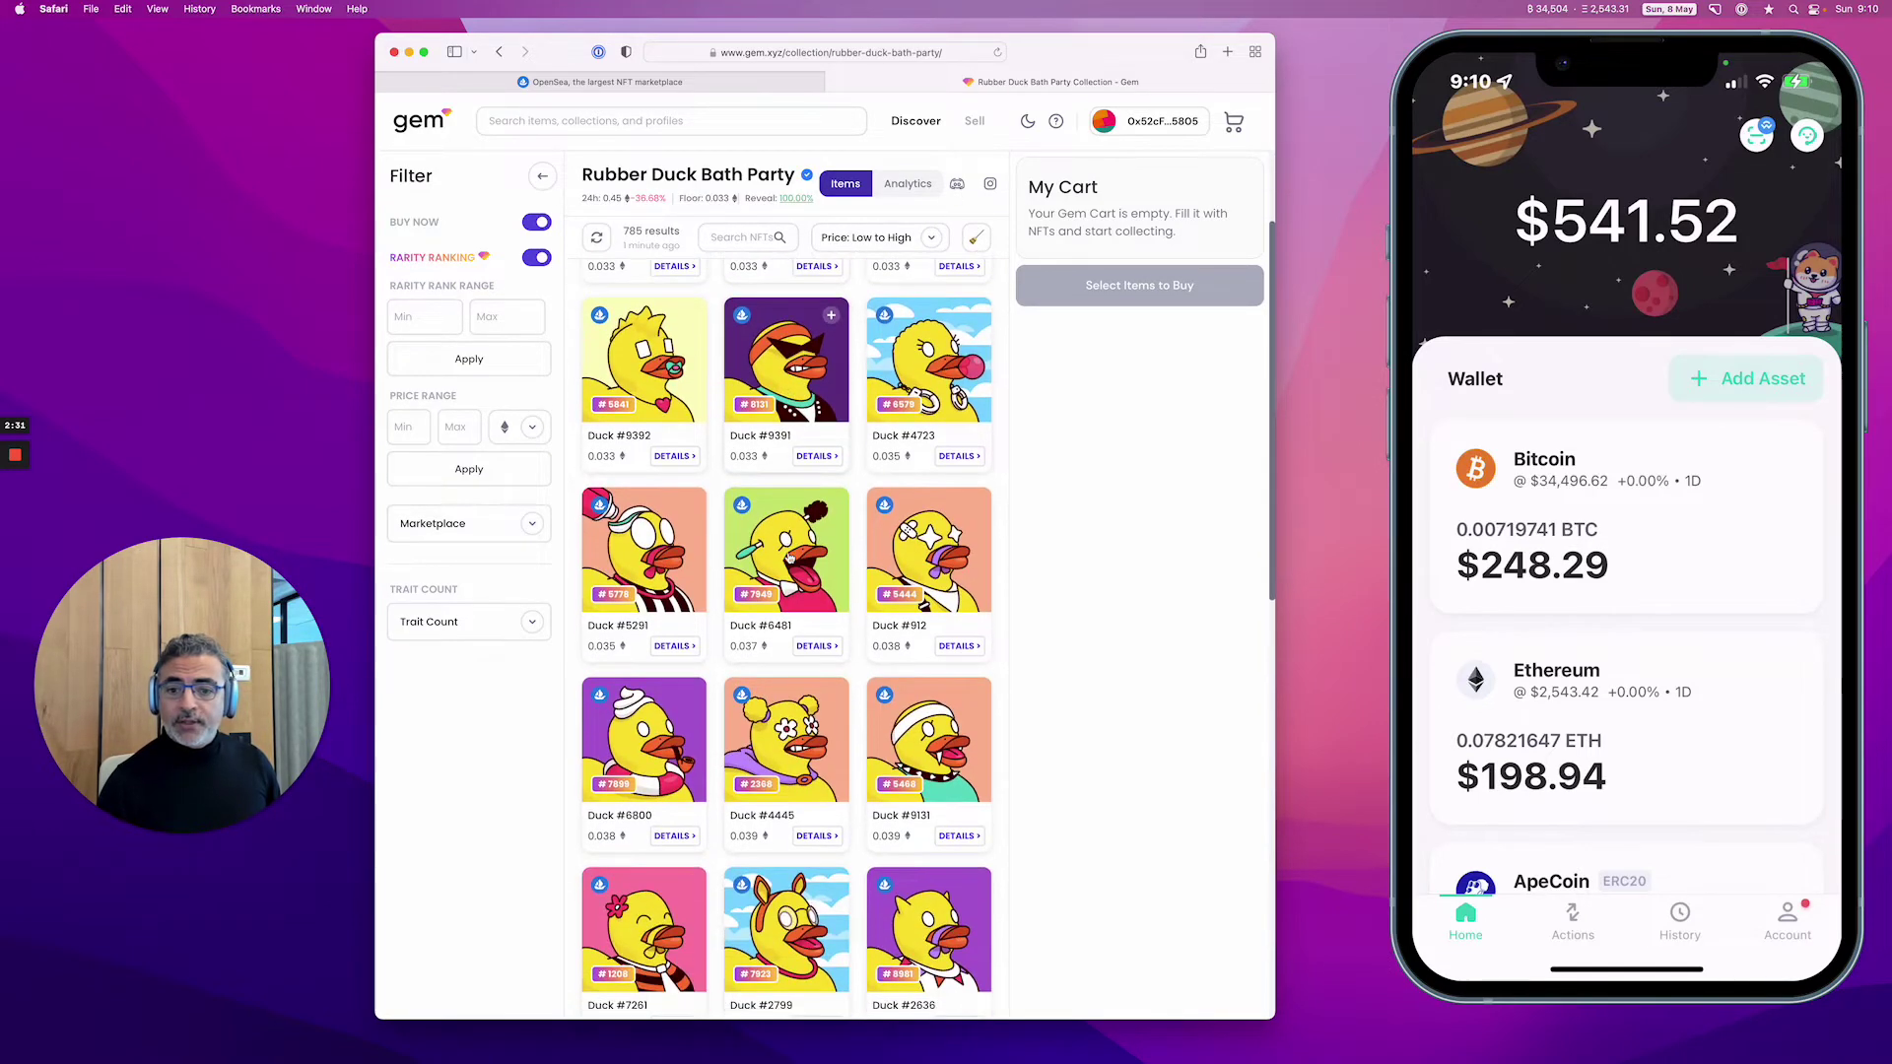
pyautogui.scroll(-2, 790, 558)
pyautogui.scroll(5, 791, 557)
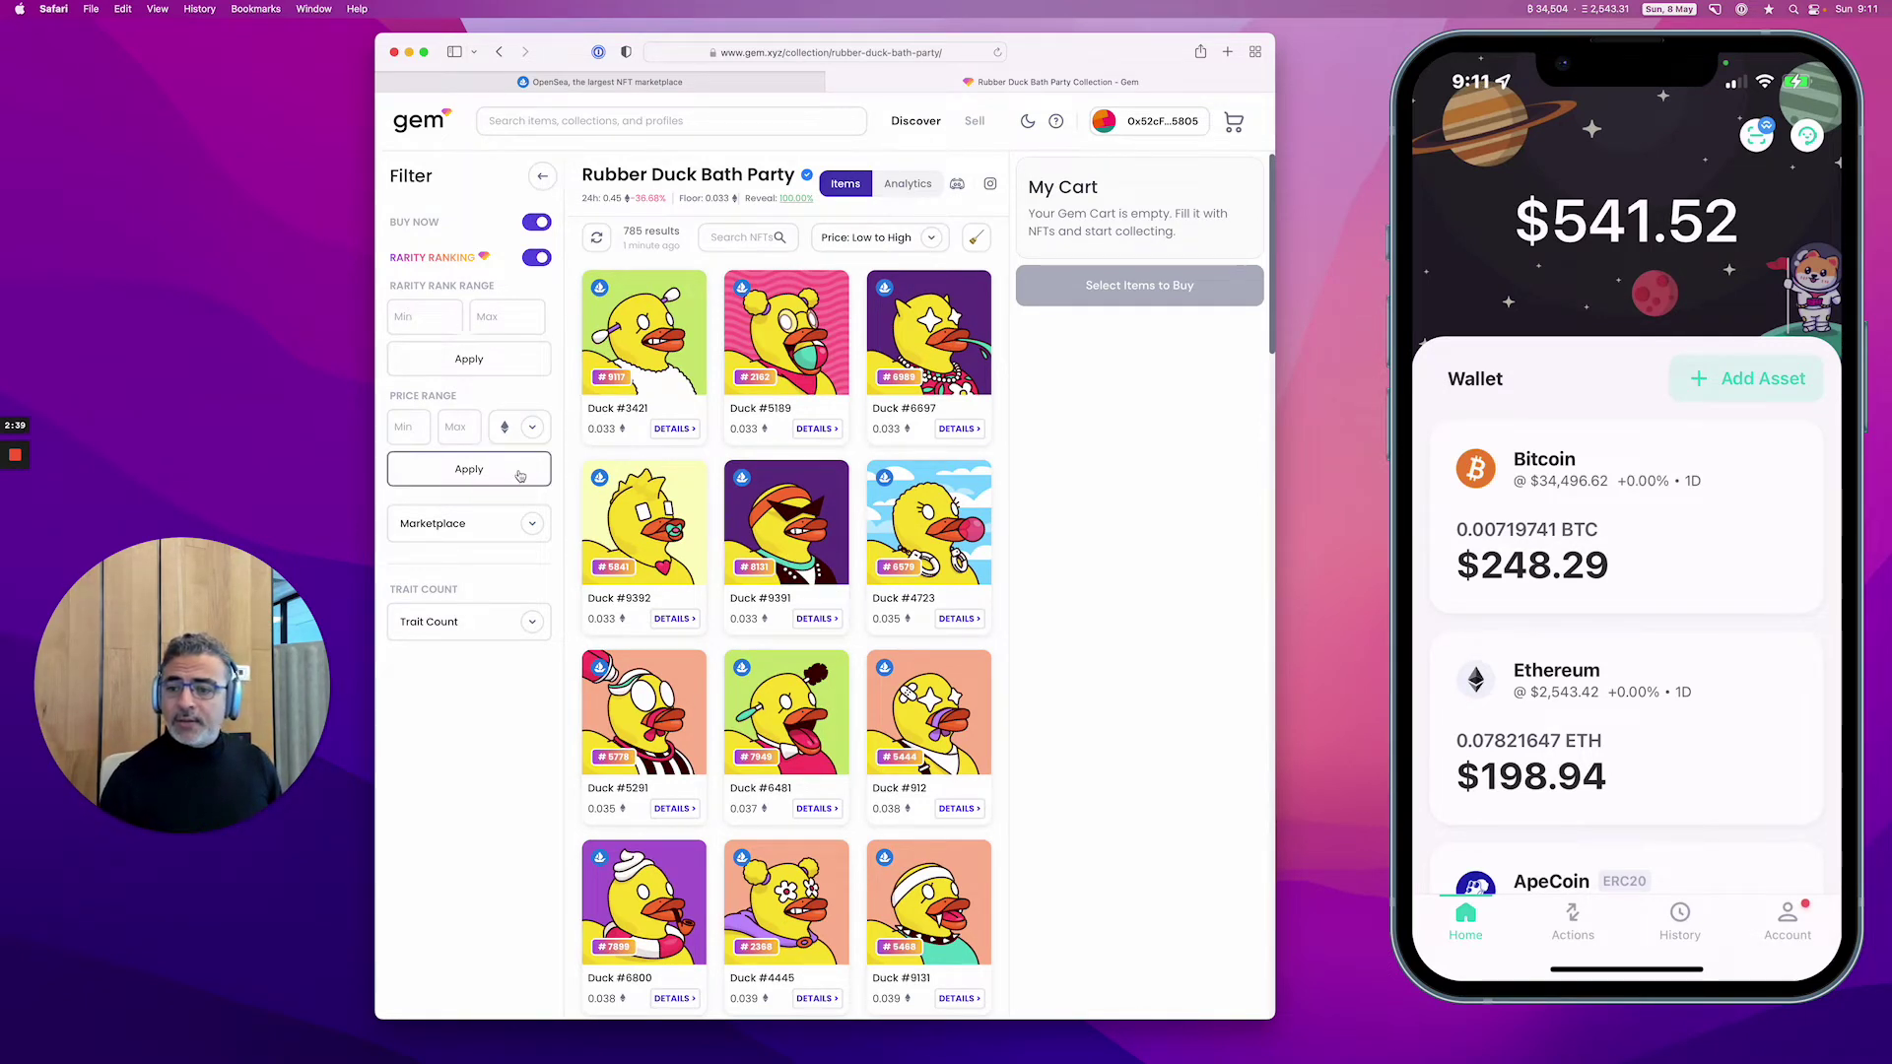
pyautogui.click(528, 525)
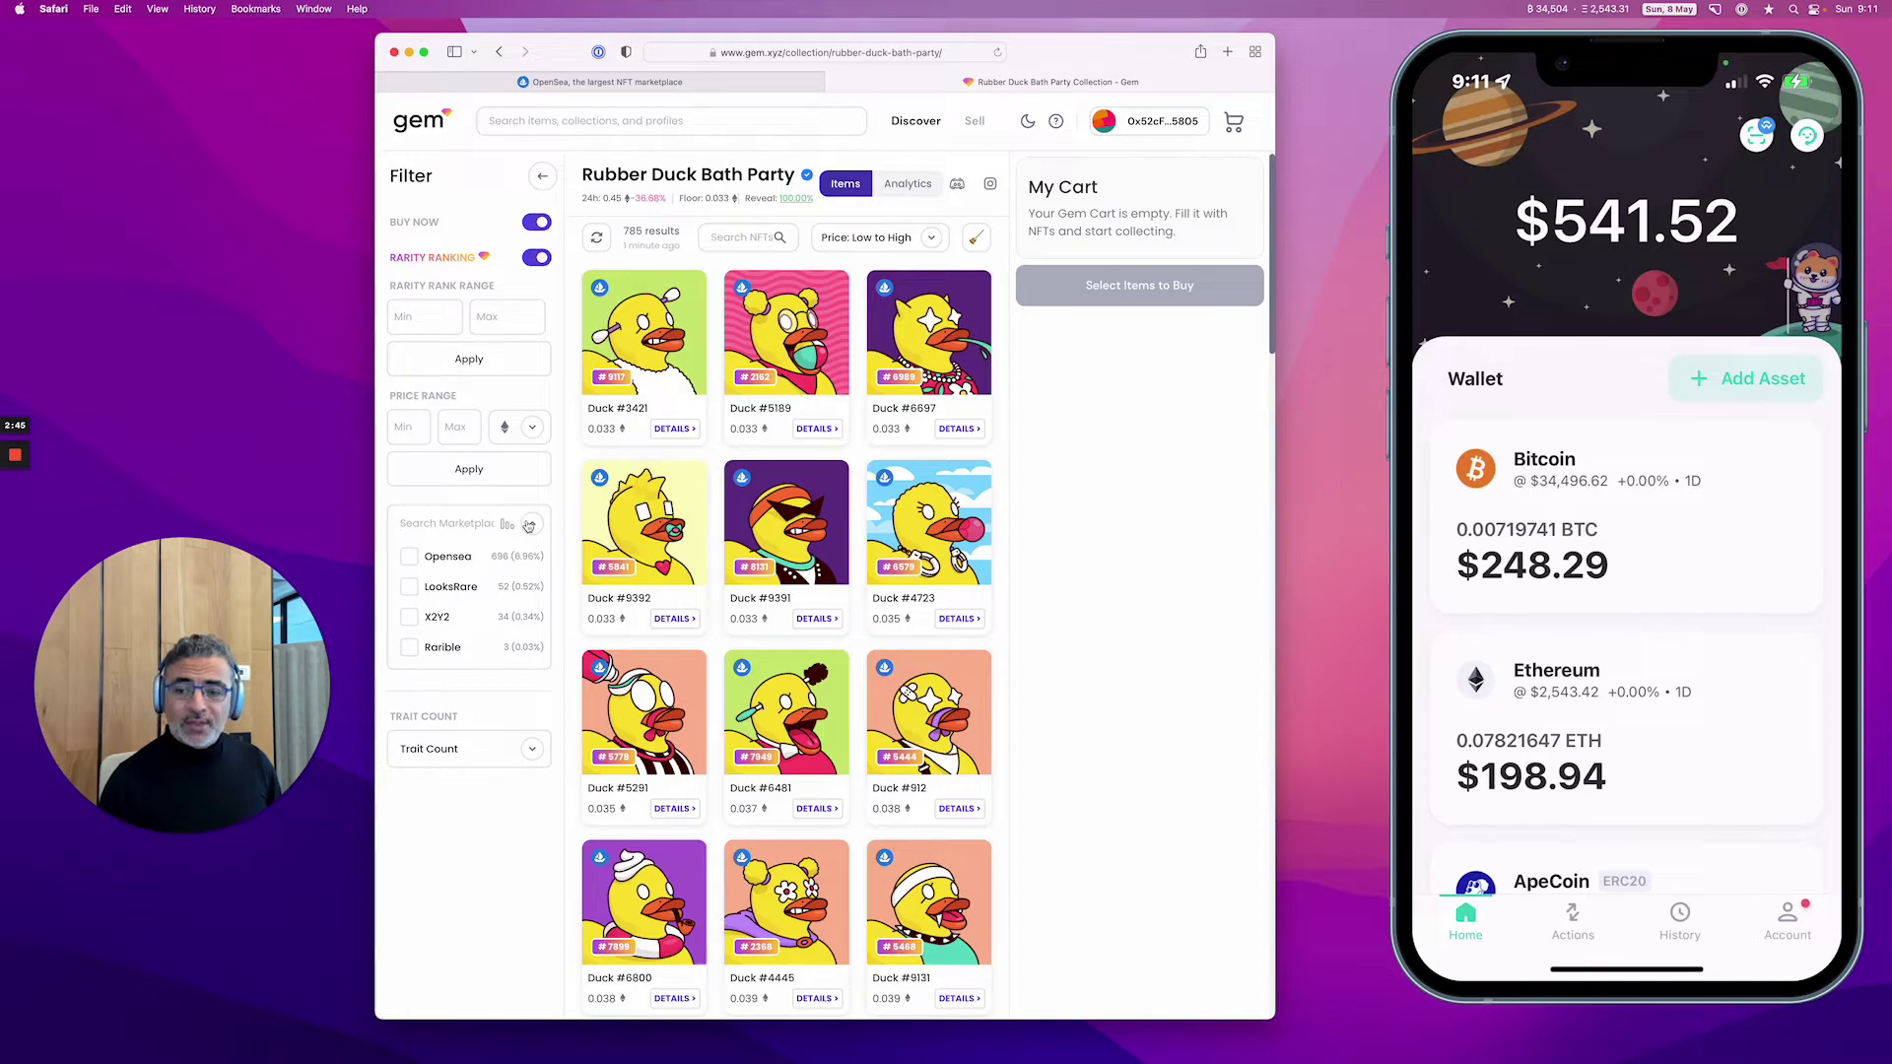
pyautogui.click(528, 525)
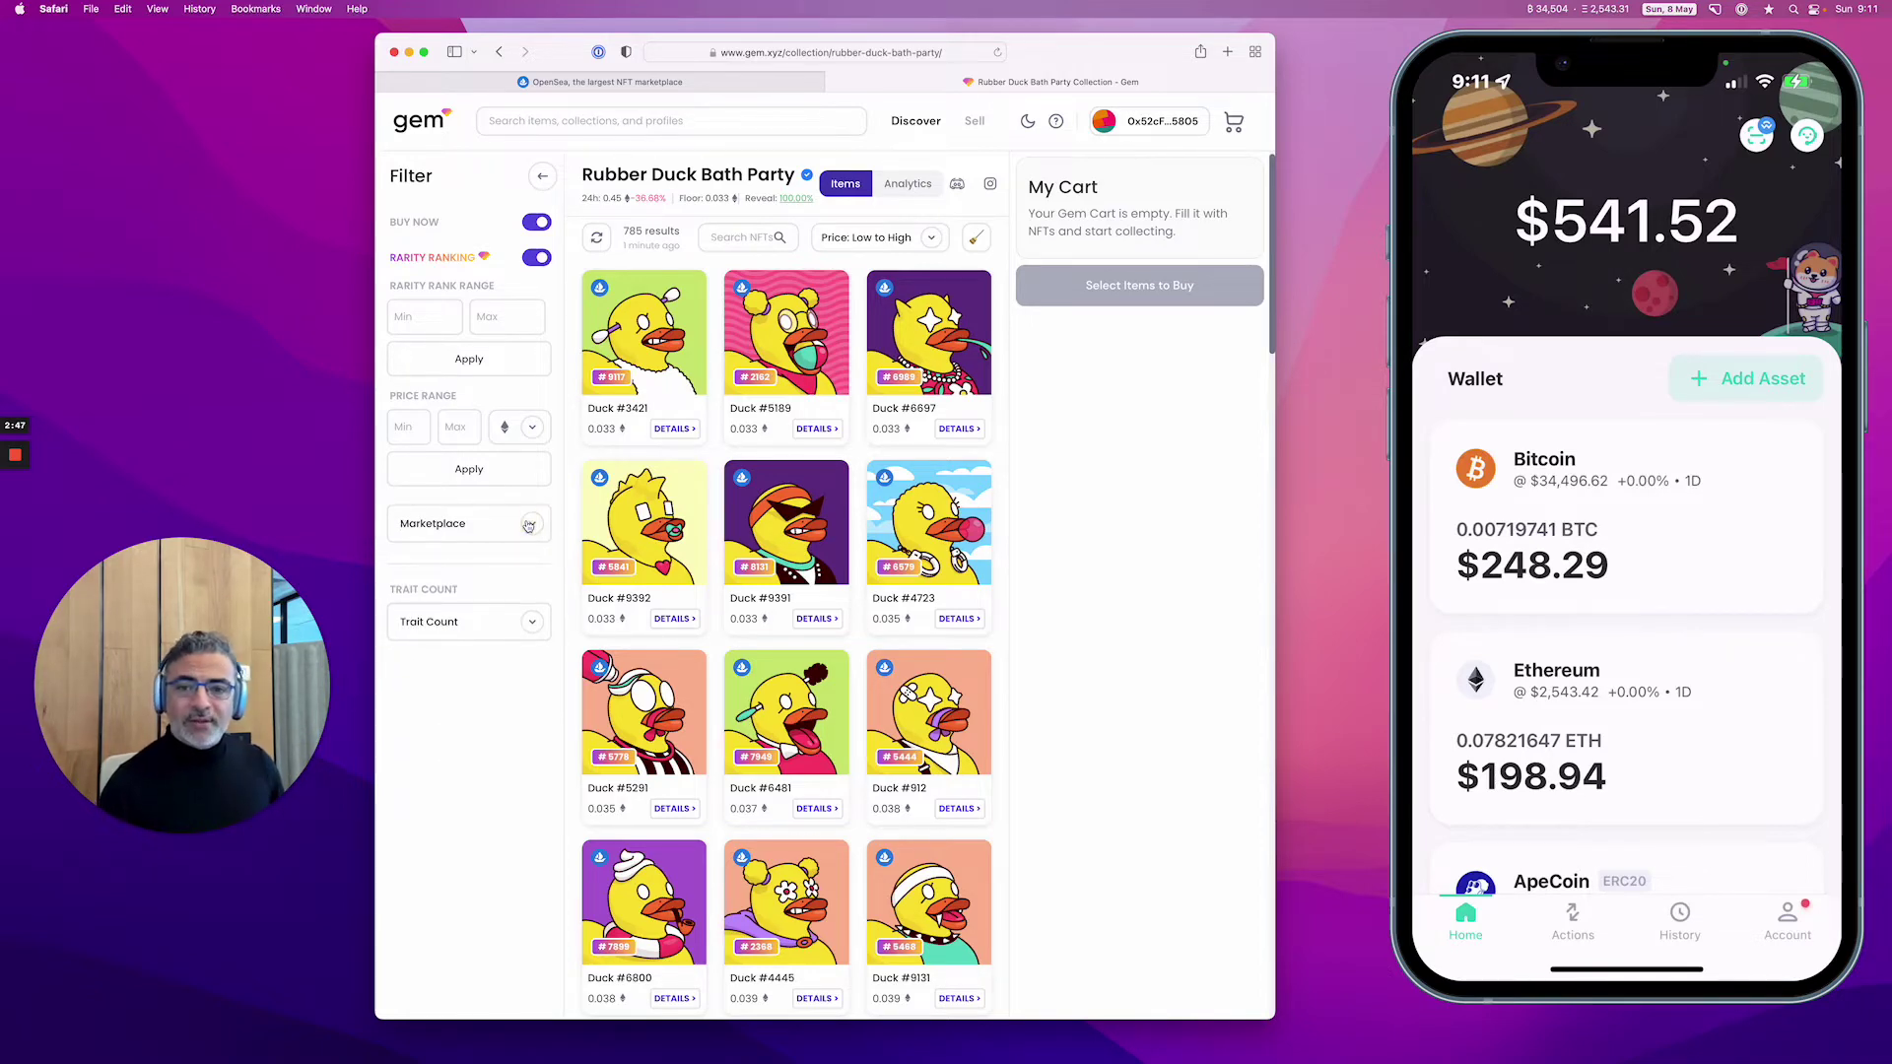
pyautogui.scroll(-3, 734, 598)
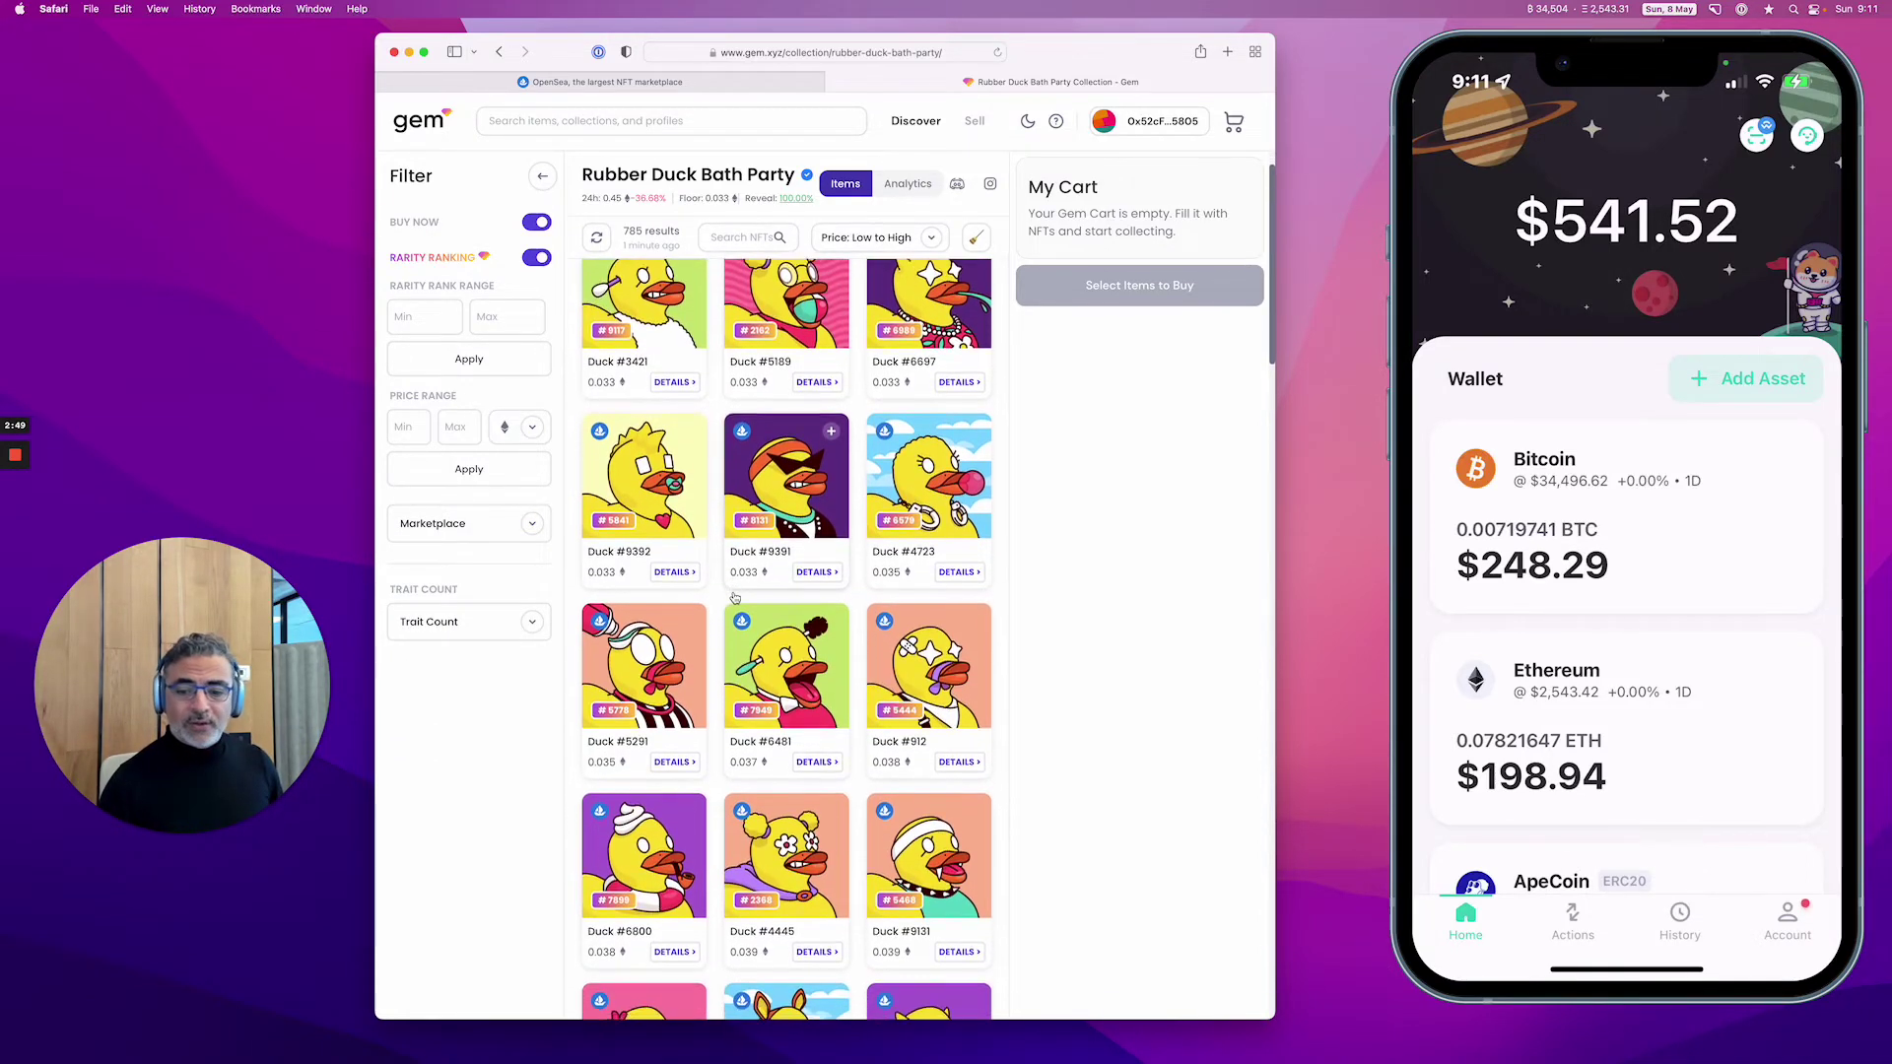
pyautogui.scroll(3, 735, 598)
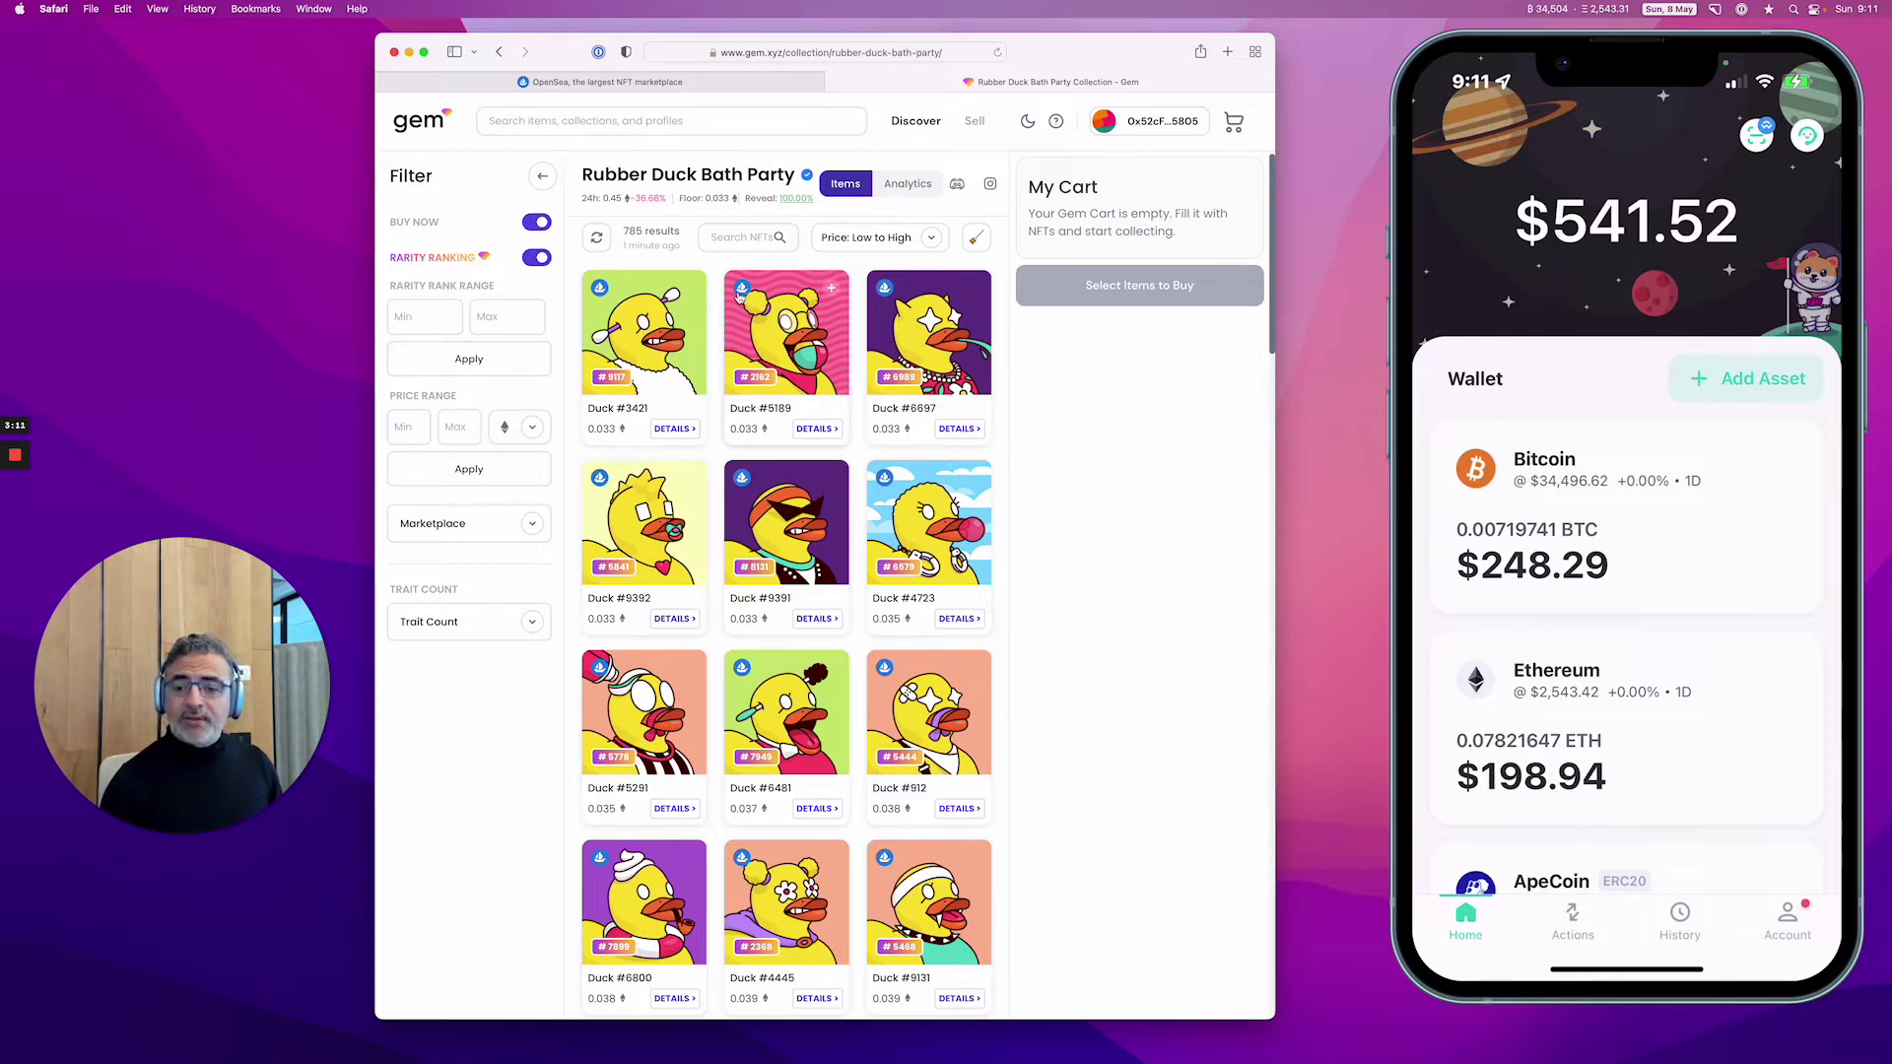
# Cart Duck #5189 and Duck #6697 (0.066 ETH total) and start Buy Now
pyautogui.click(834, 290)
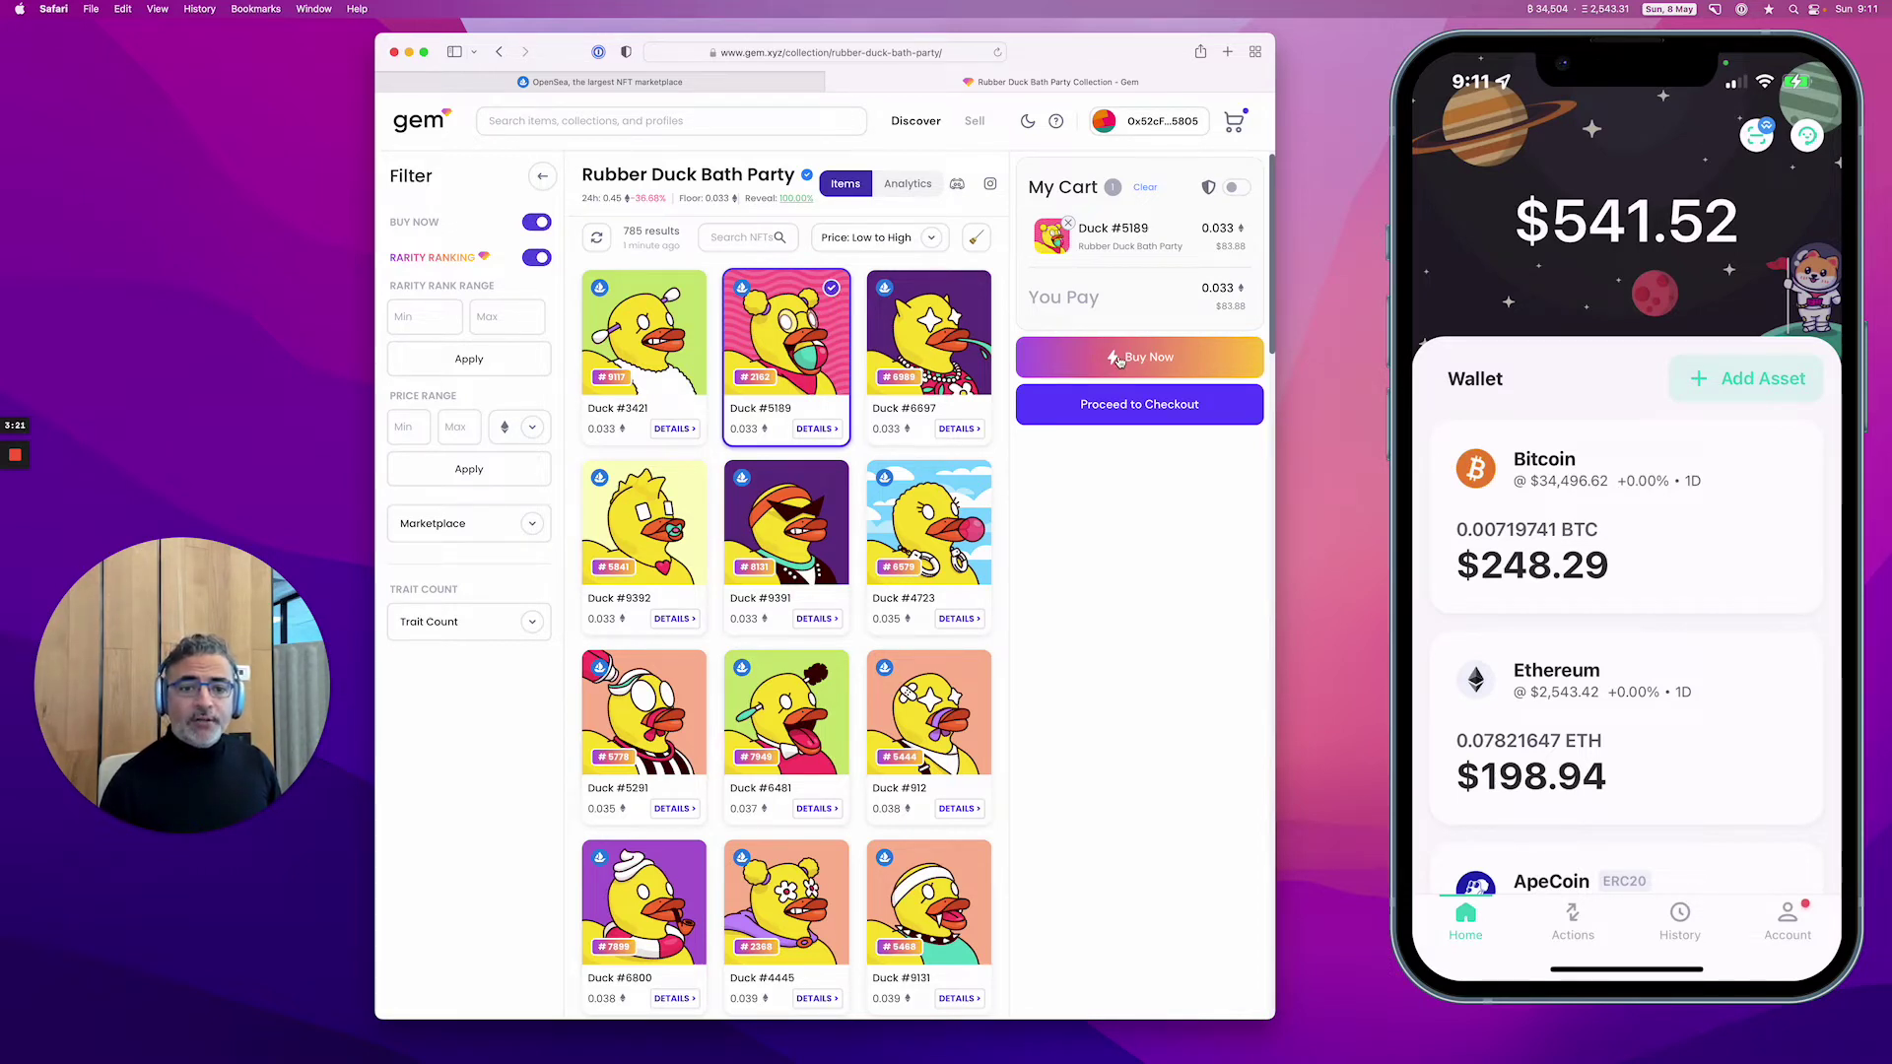
pyautogui.click(1119, 361)
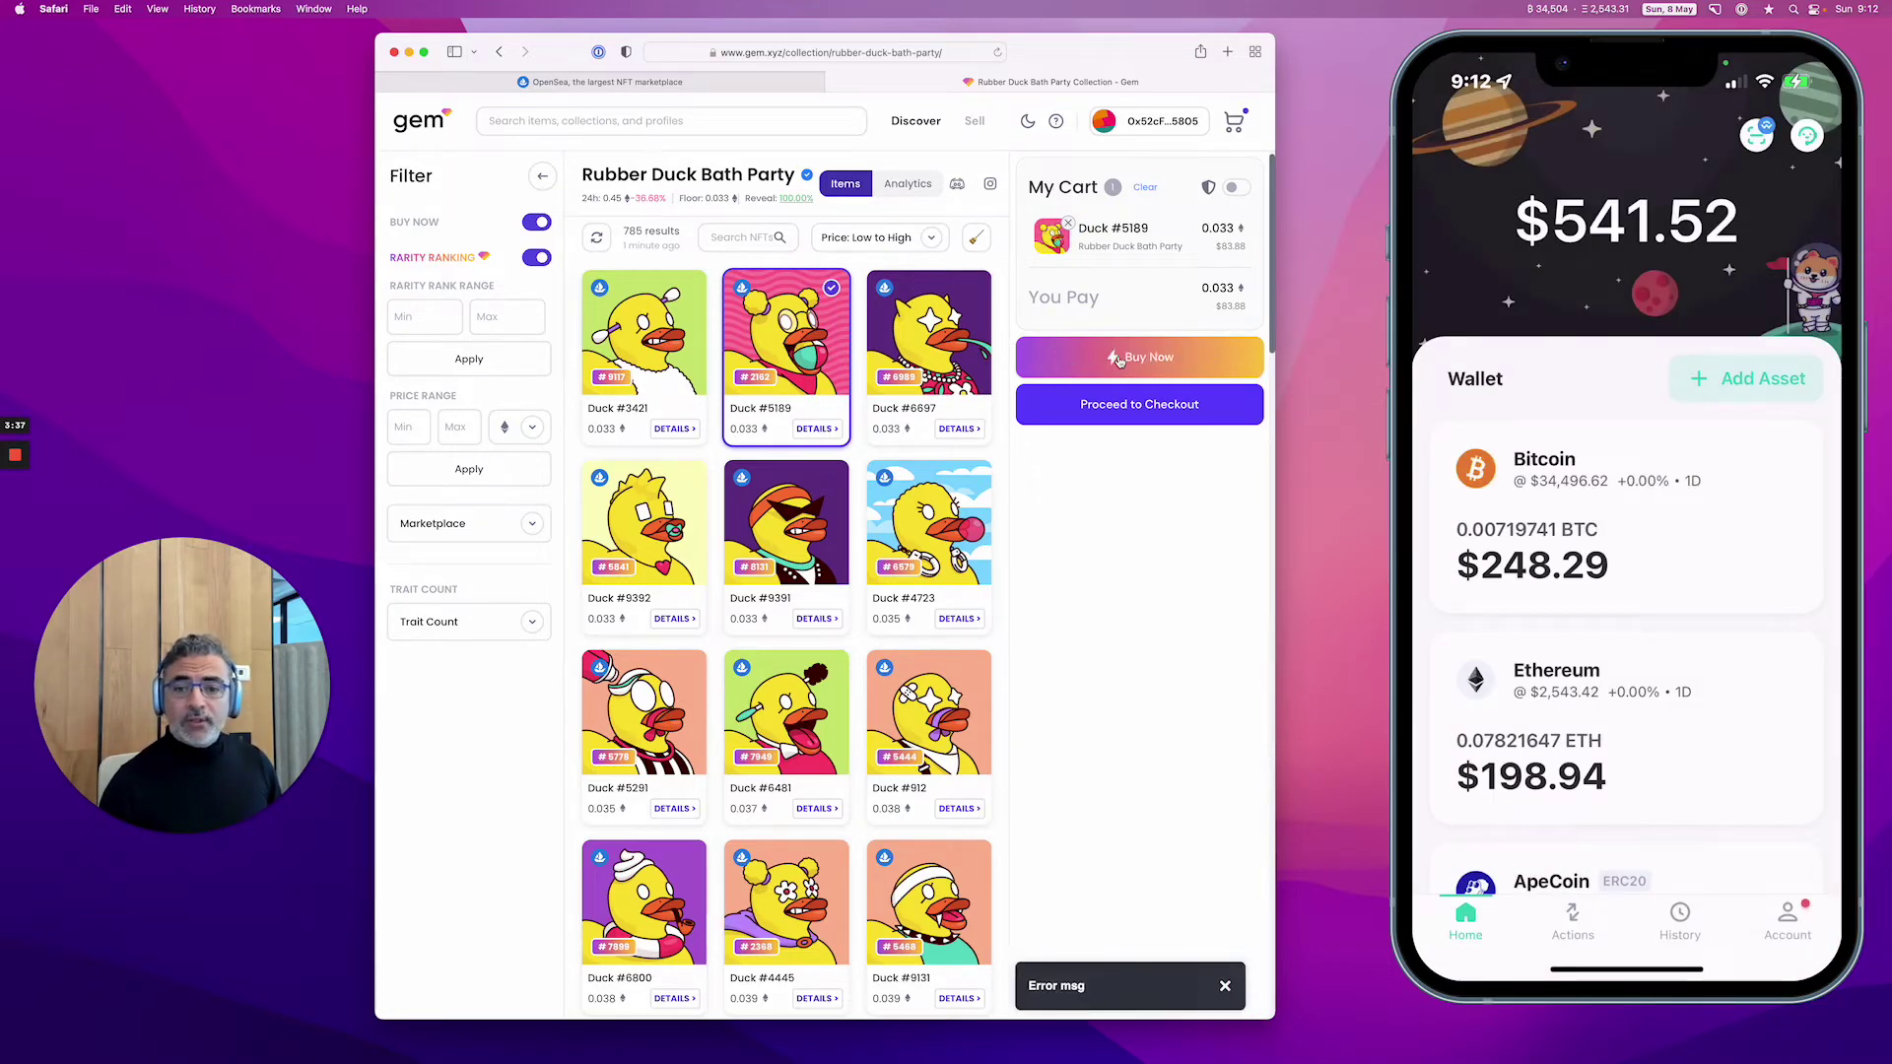
pyautogui.click(974, 289)
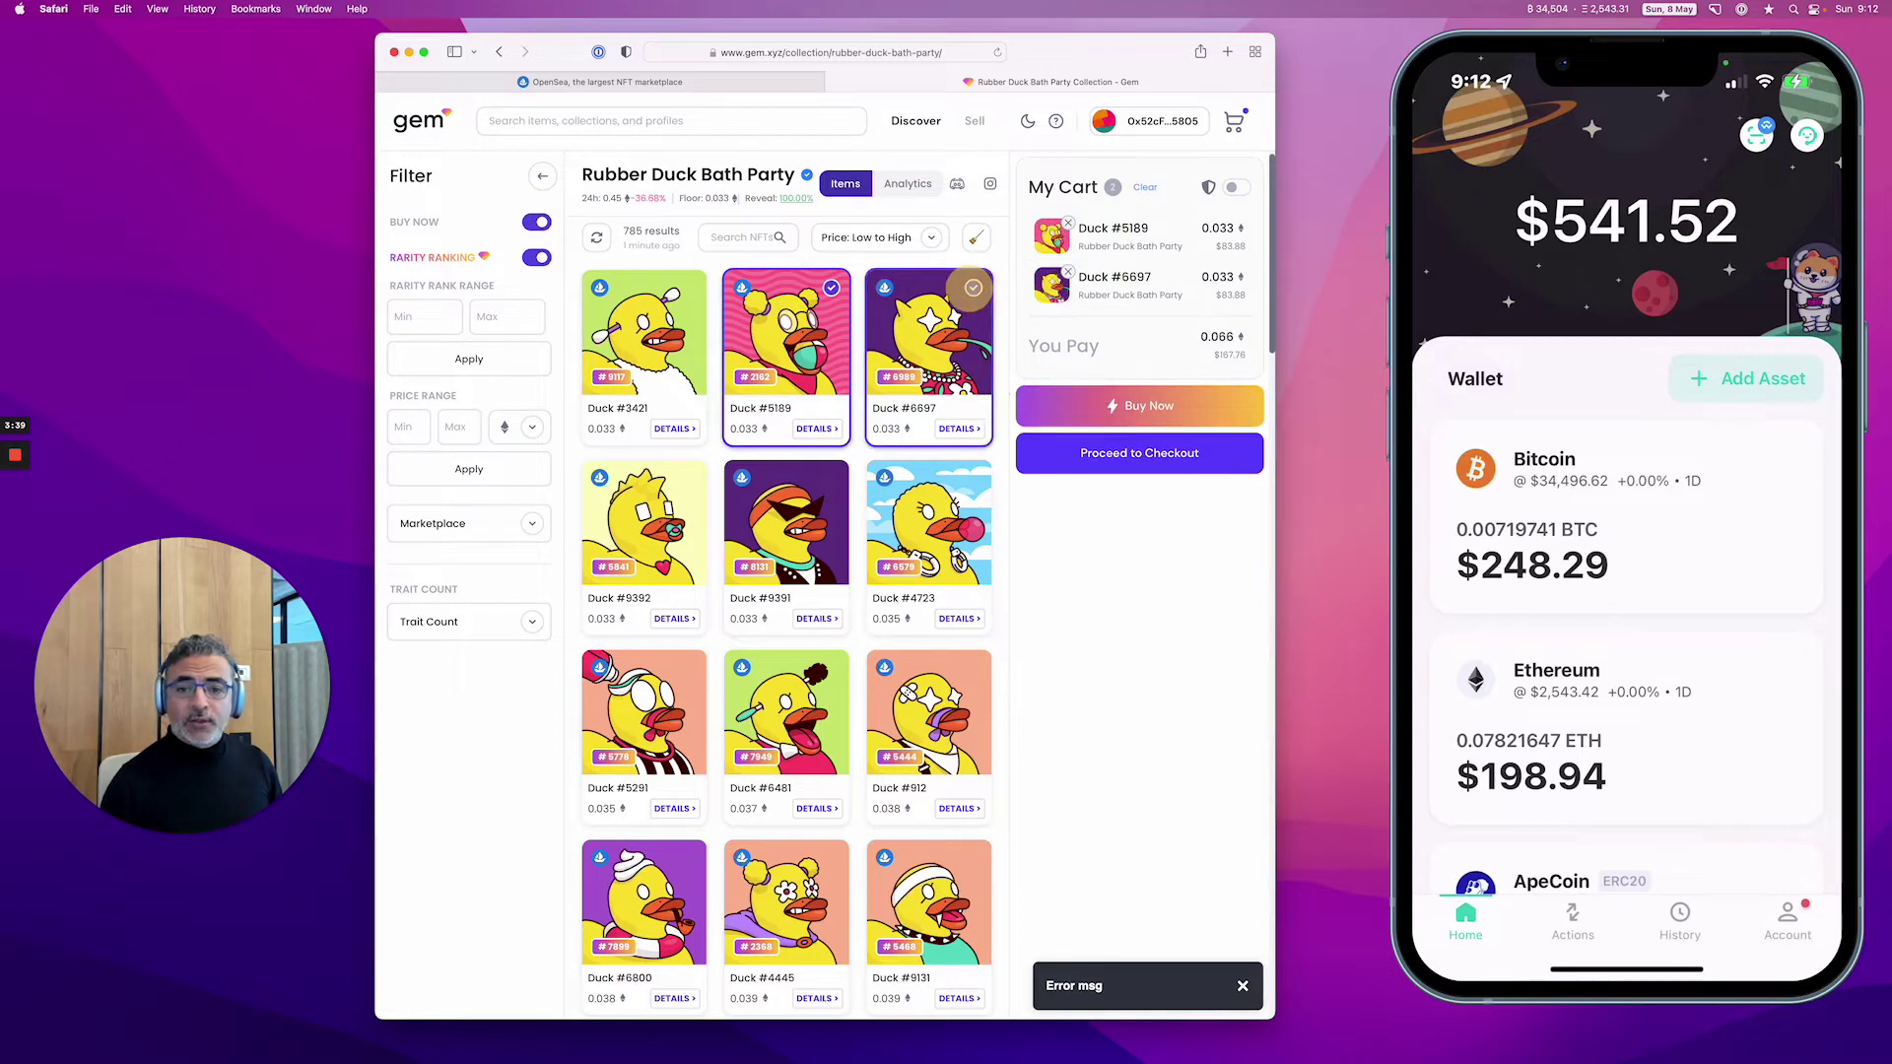
pyautogui.click(1094, 407)
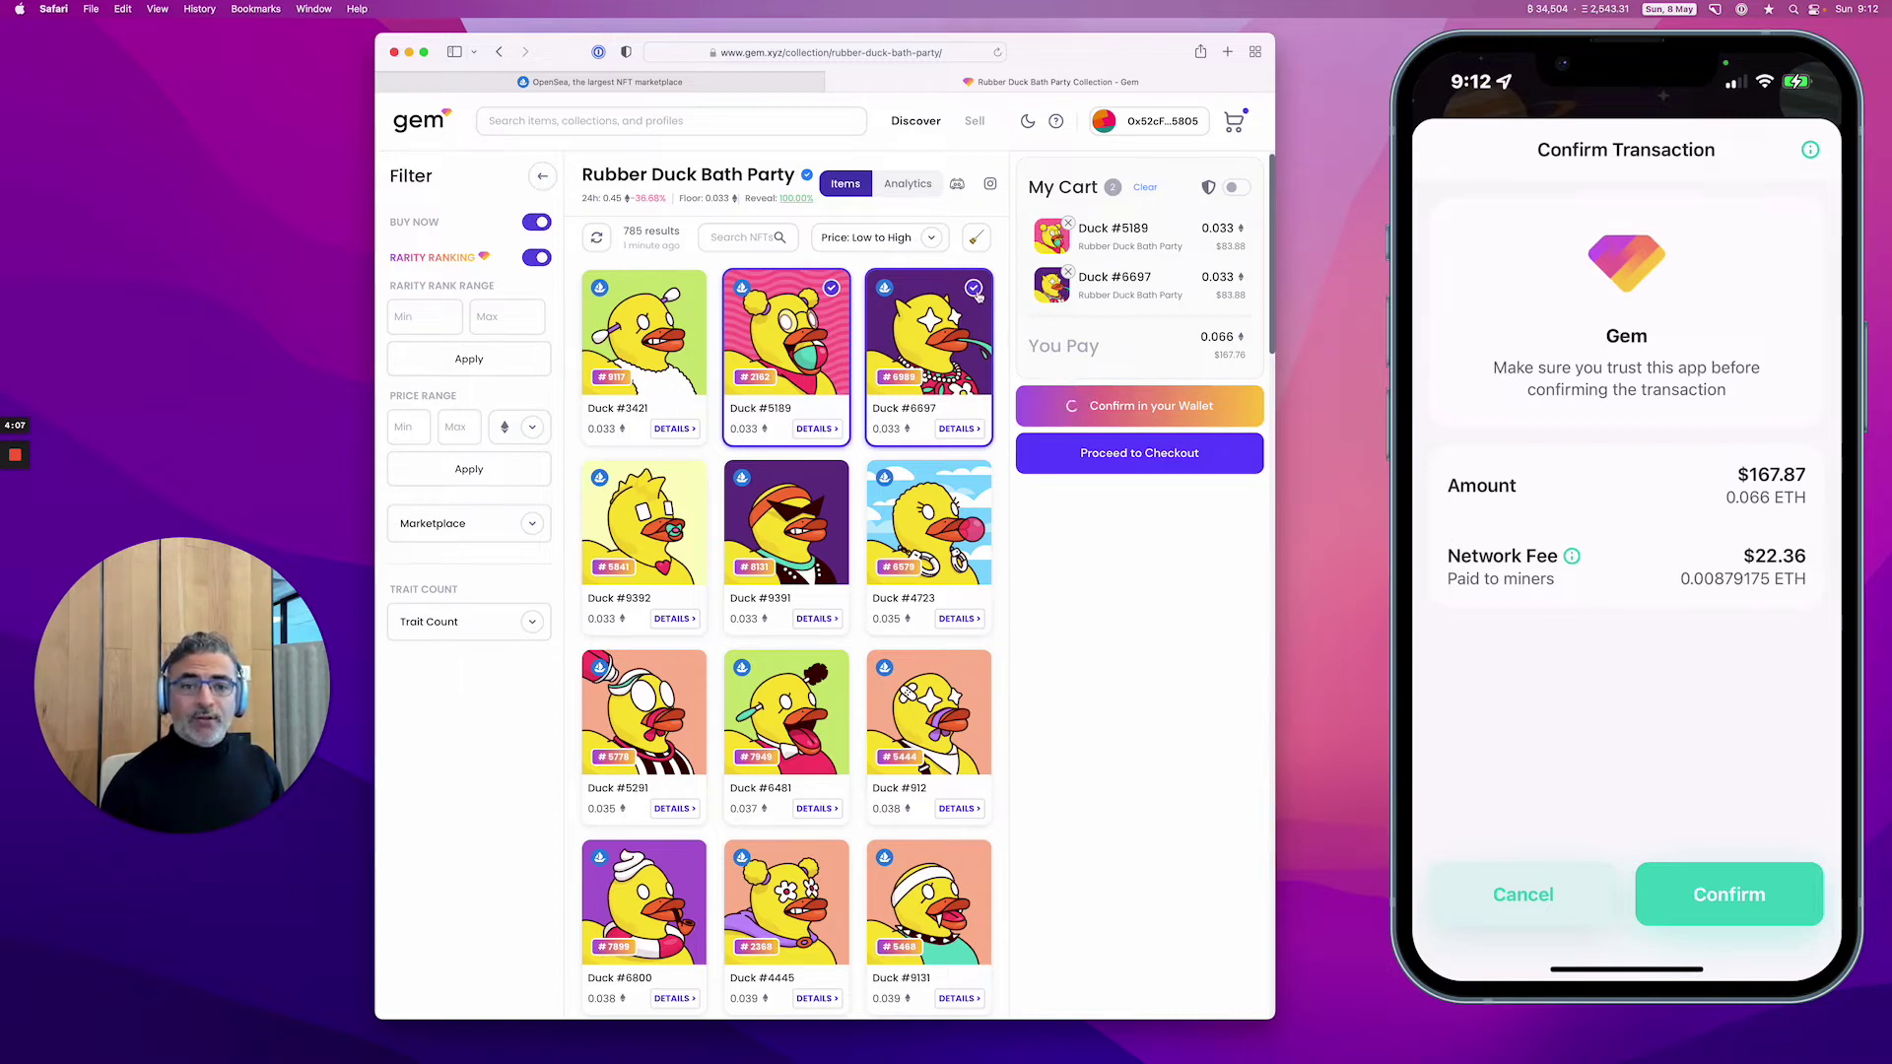
# Switch on Safety Mode for the two-duck cart purchase
pyautogui.moveTo(1209, 188)
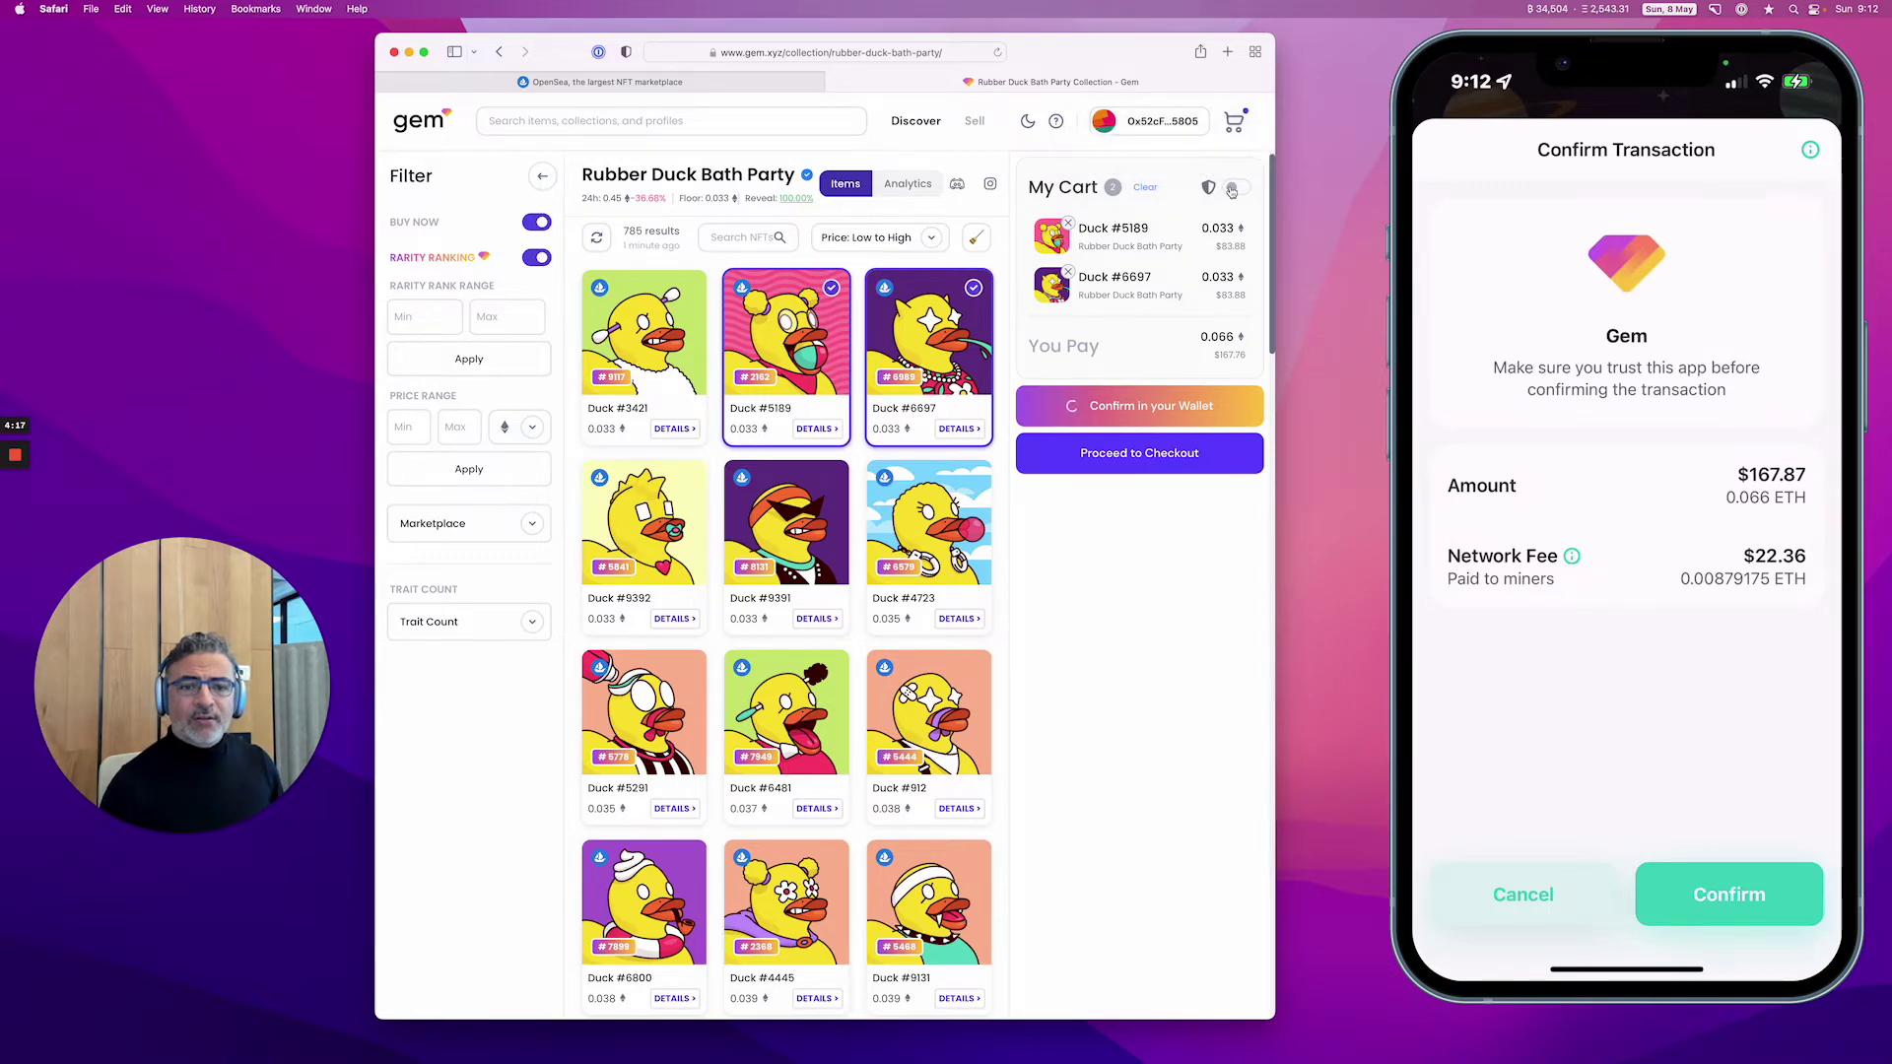
pyautogui.click(1233, 188)
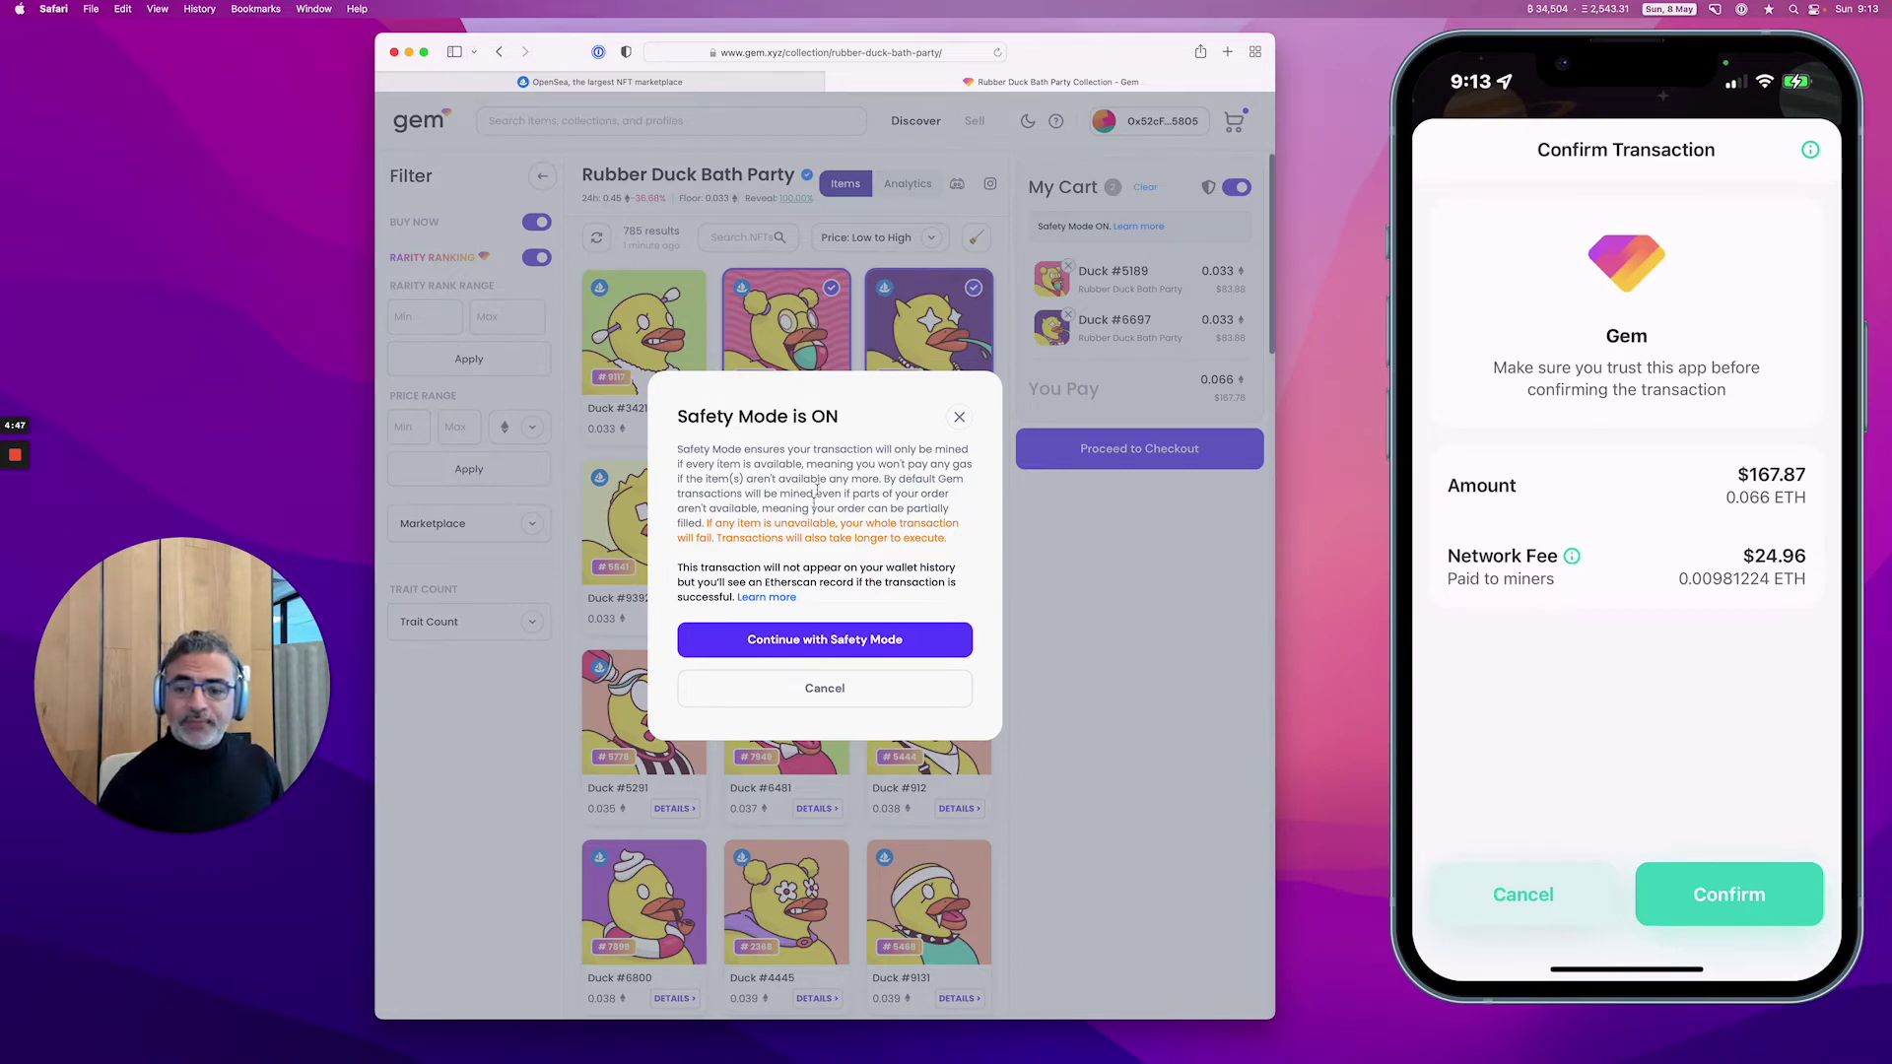
# Choose "Continue with Safety Mode" so the 0.066 ETH two-duck purchase is protected
pyautogui.click(802, 640)
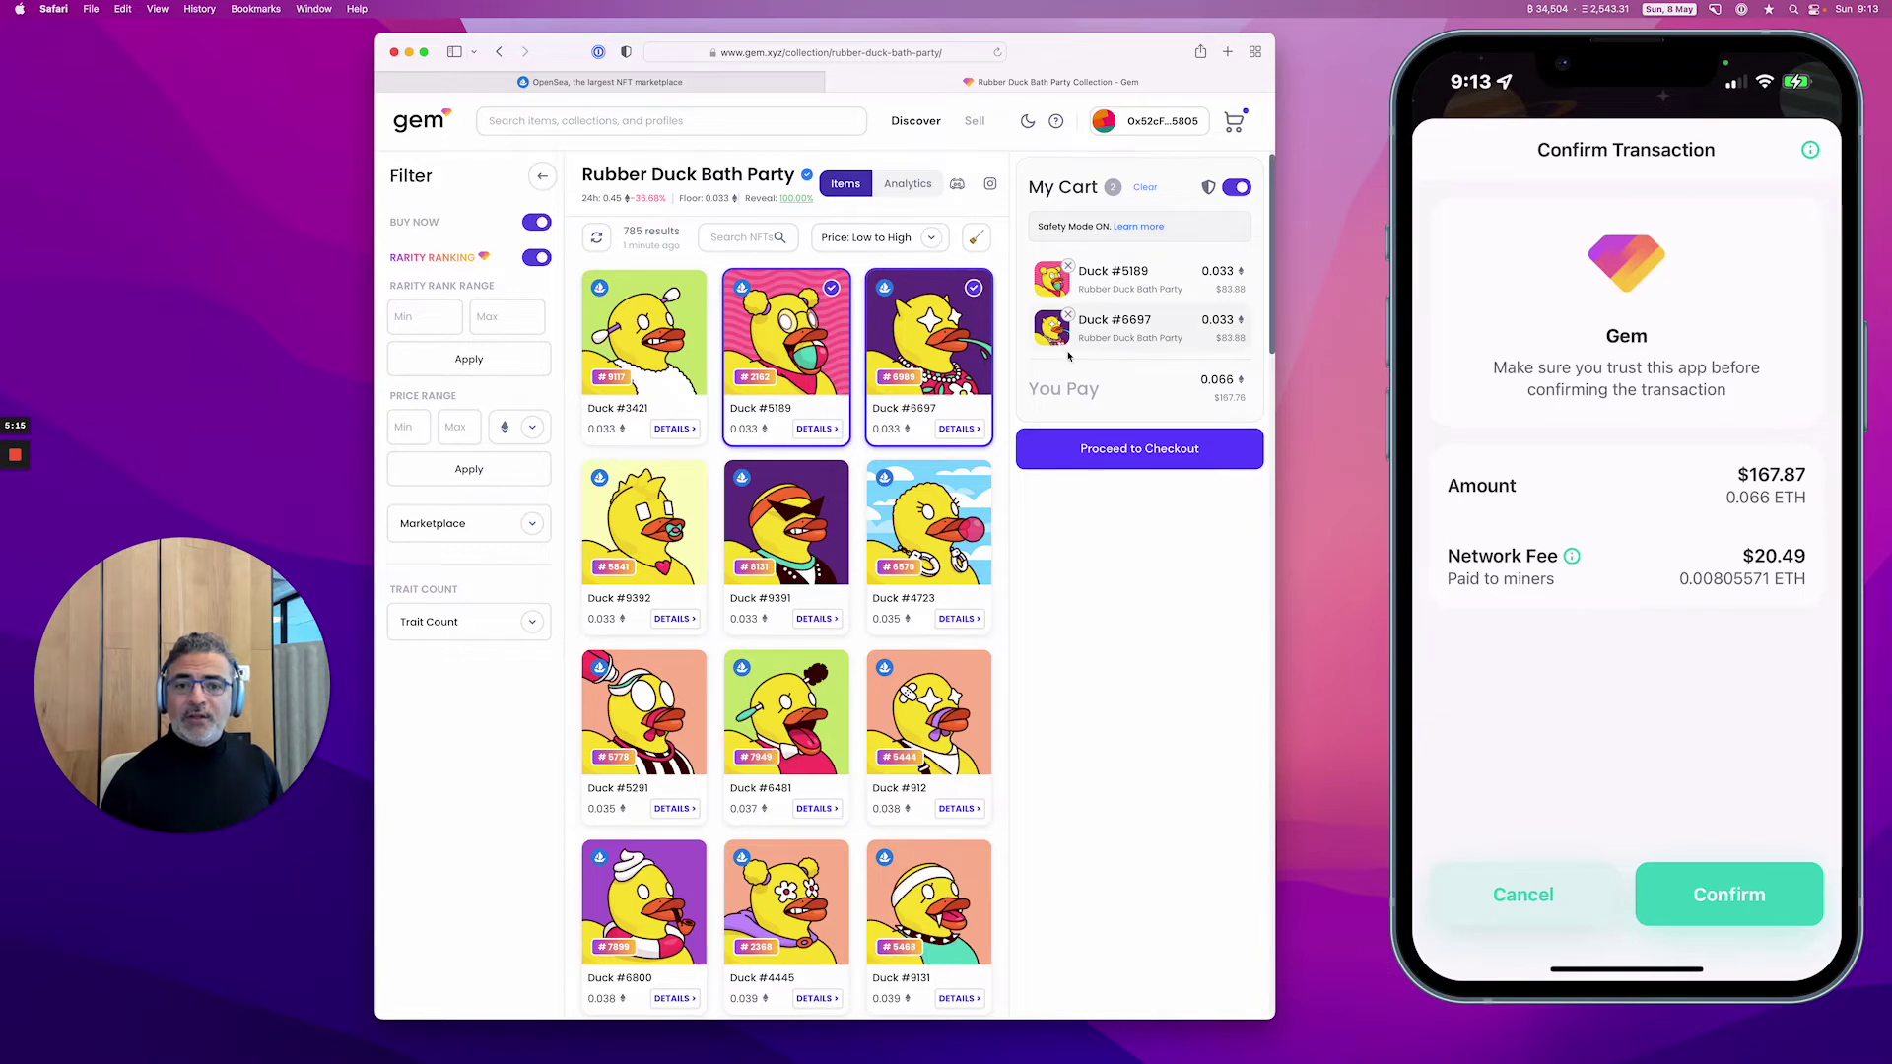
# Show Rubber Duck Bath Party's General analytics with the 7-day sales volume and floor price chart
pyautogui.click(895, 188)
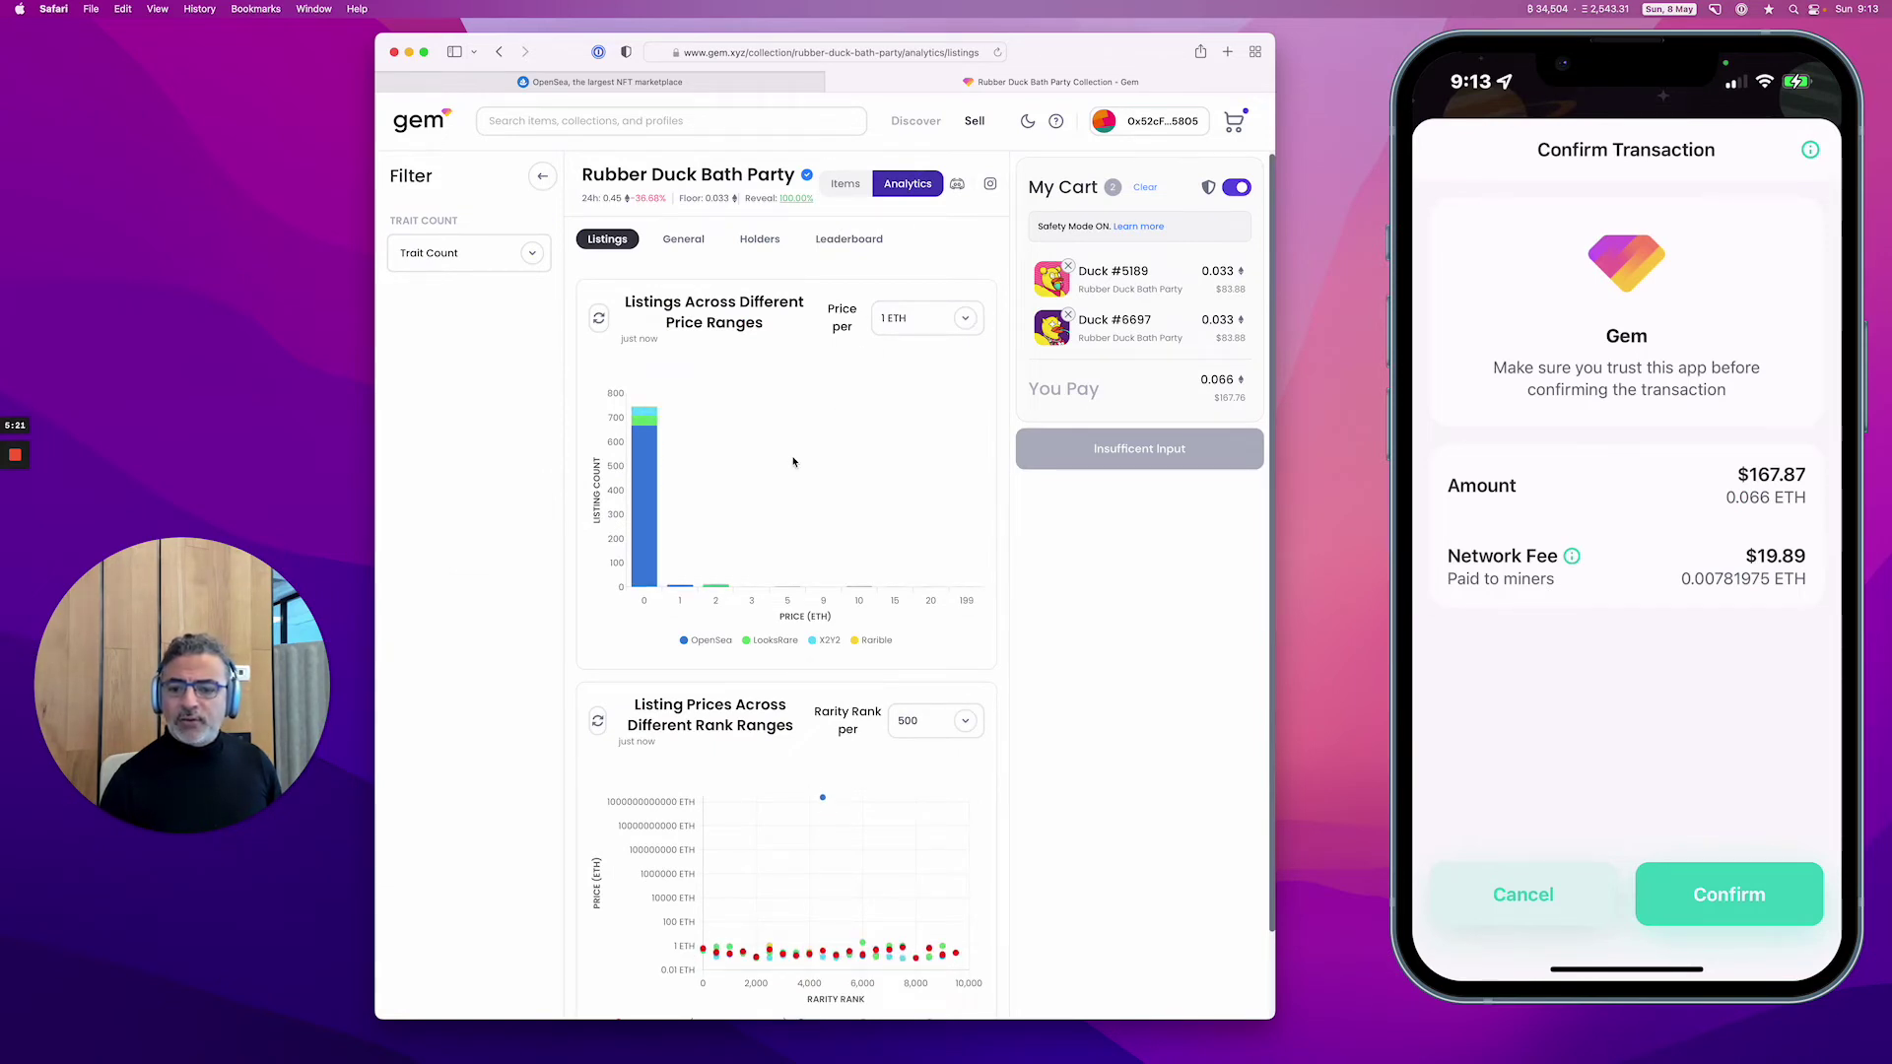
pyautogui.scroll(-2, 793, 462)
pyautogui.scroll(2, 794, 462)
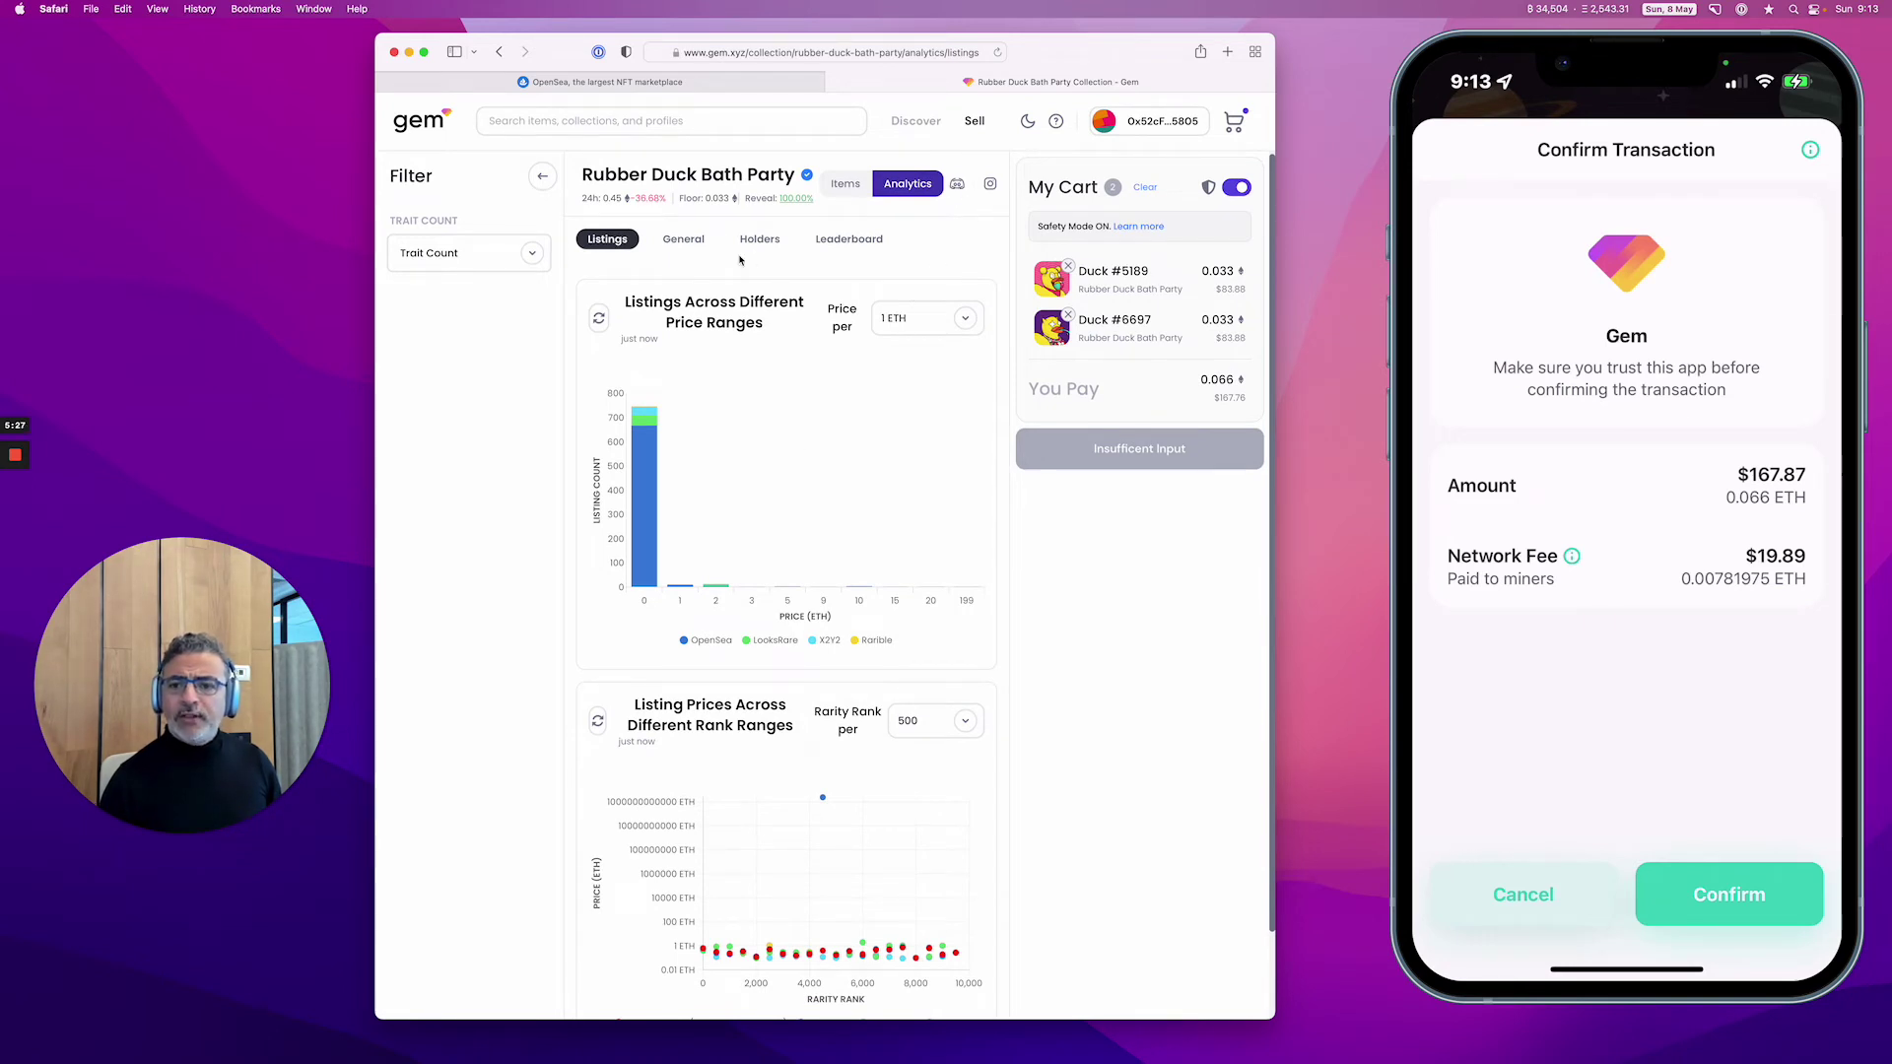
pyautogui.click(682, 251)
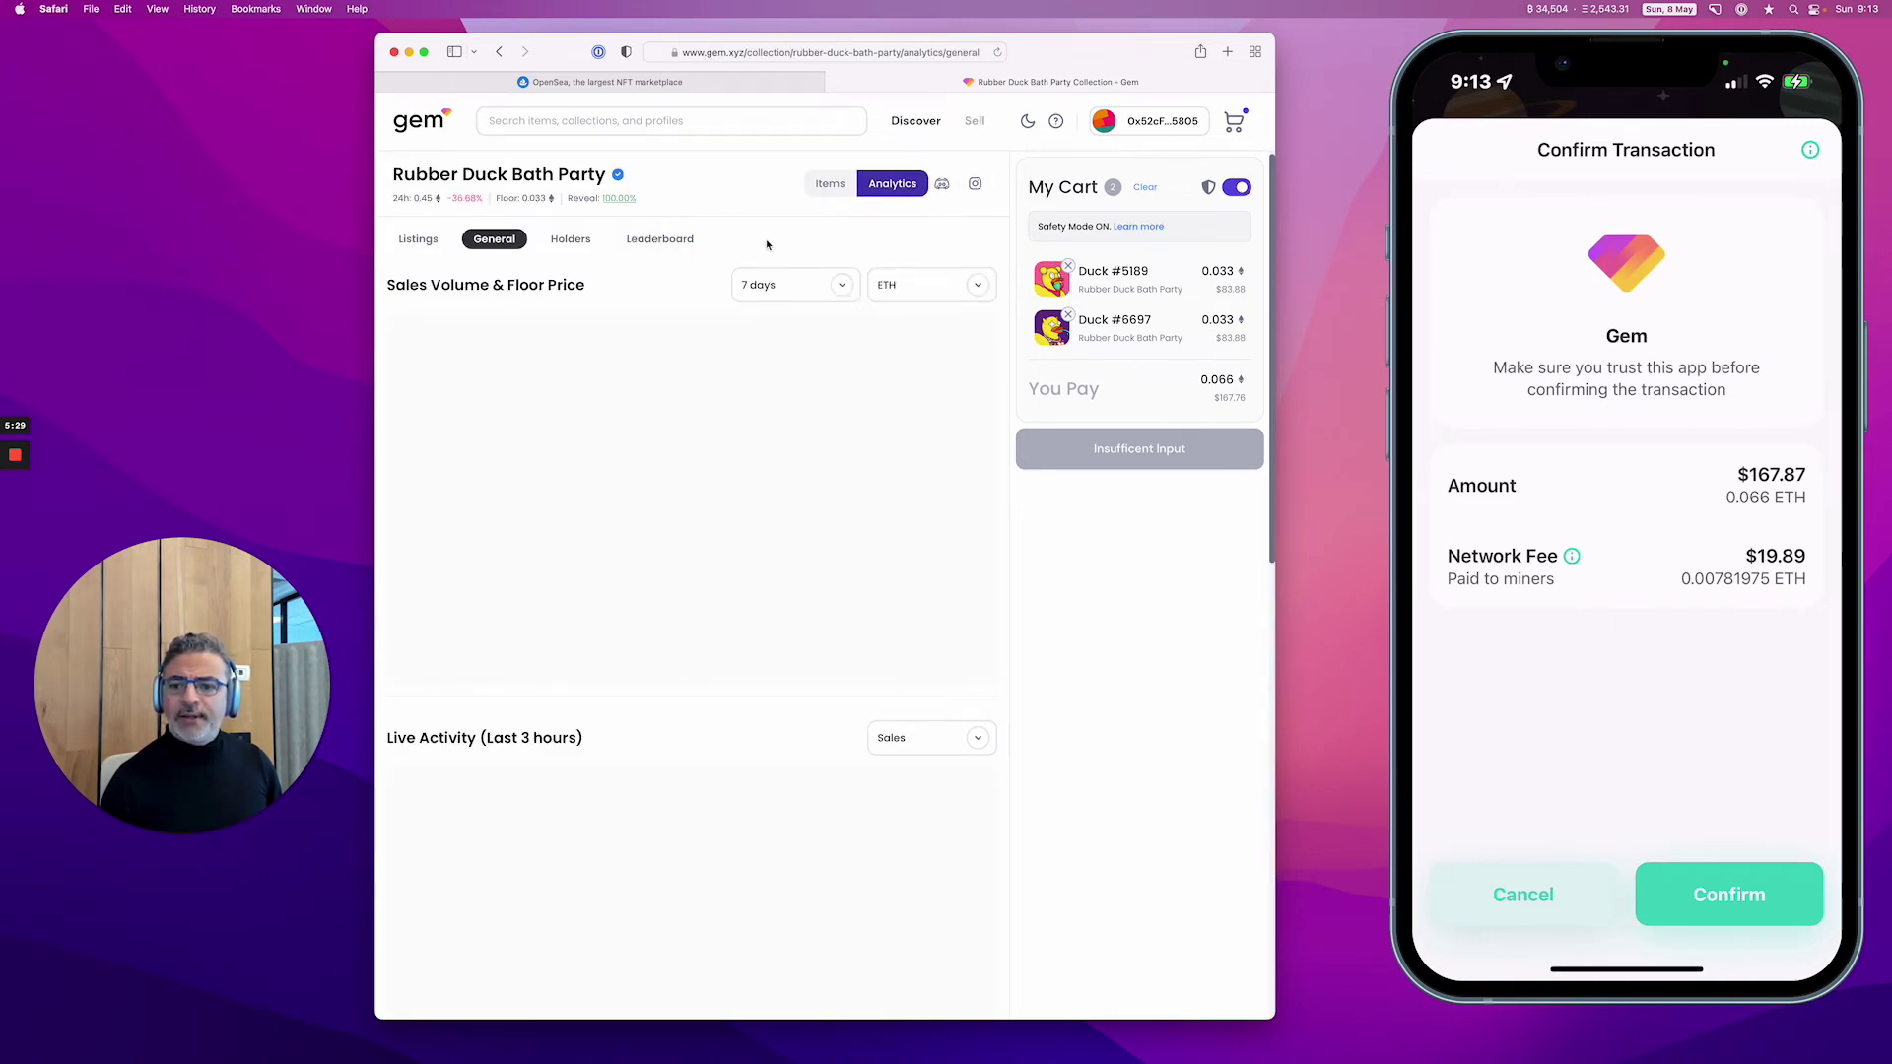
pyautogui.moveTo(587, 590)
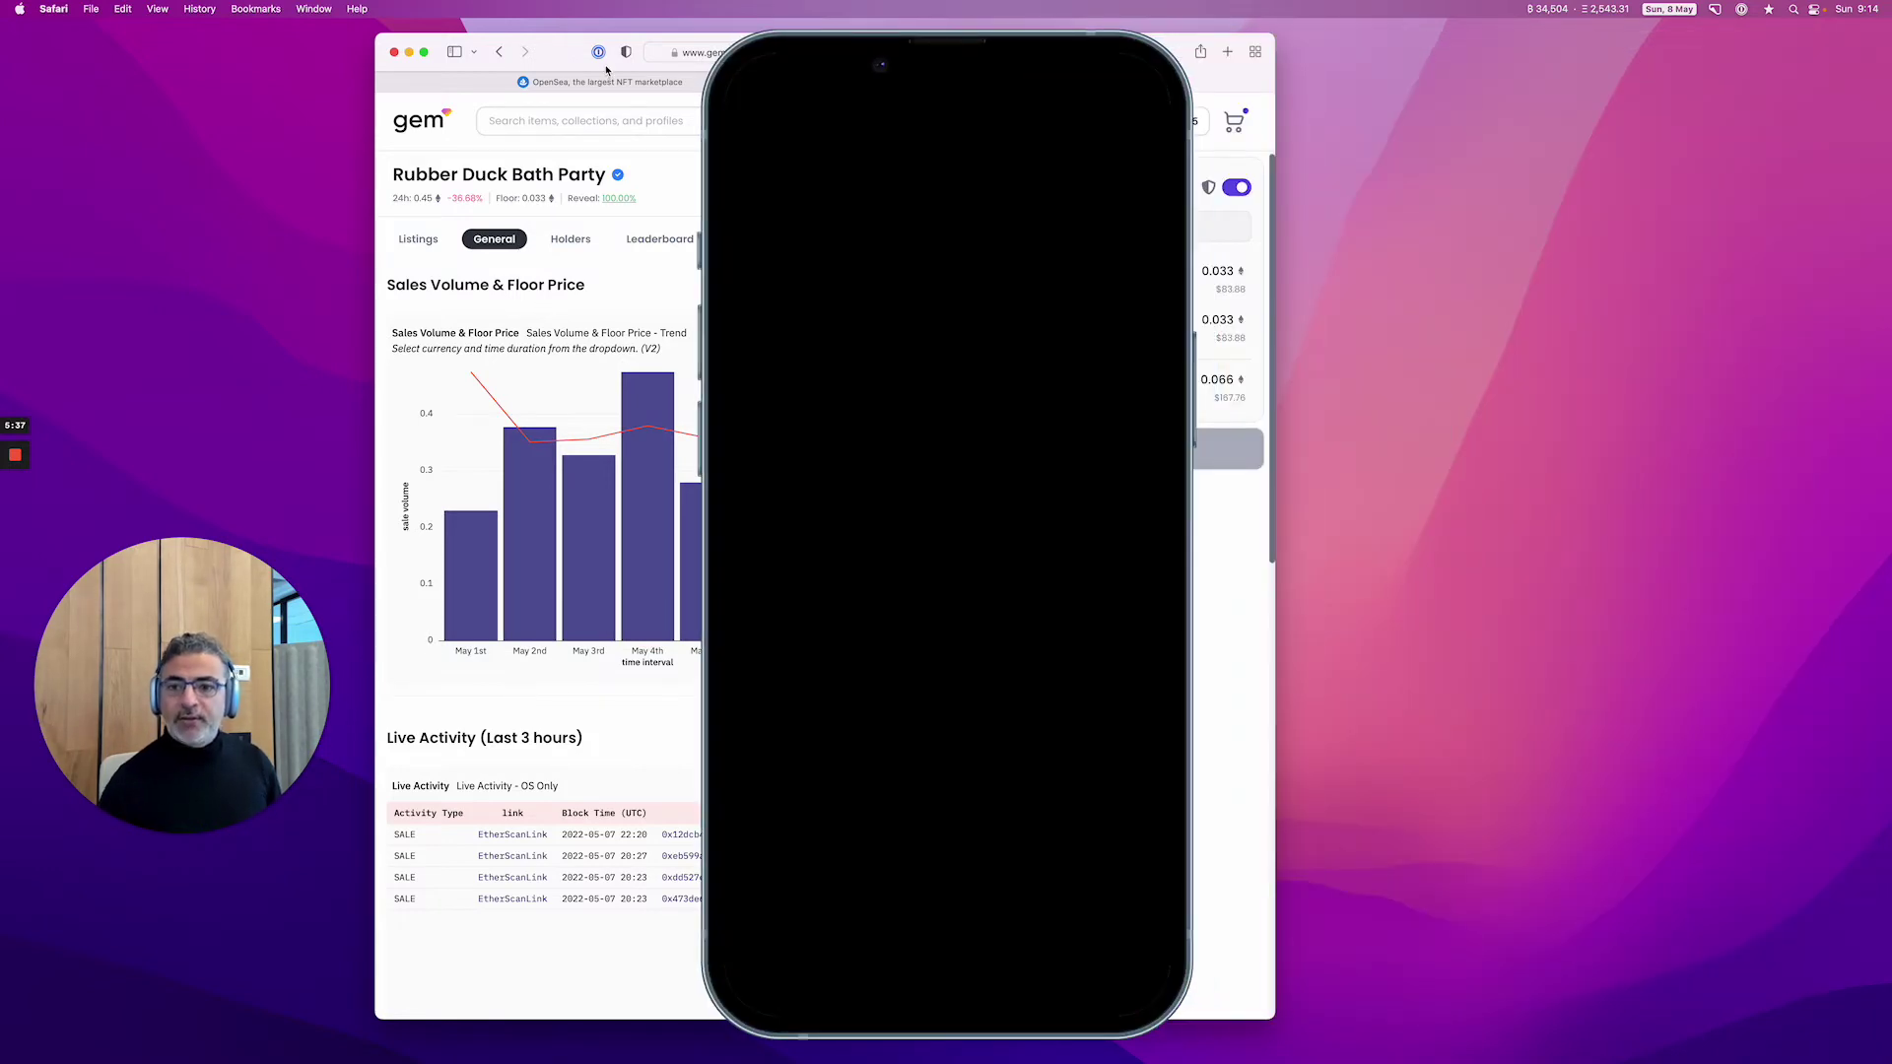
# Drag the Reflector 4 phone mirror to the bottom-right corner, then return to Safari
pyautogui.click(877, 55)
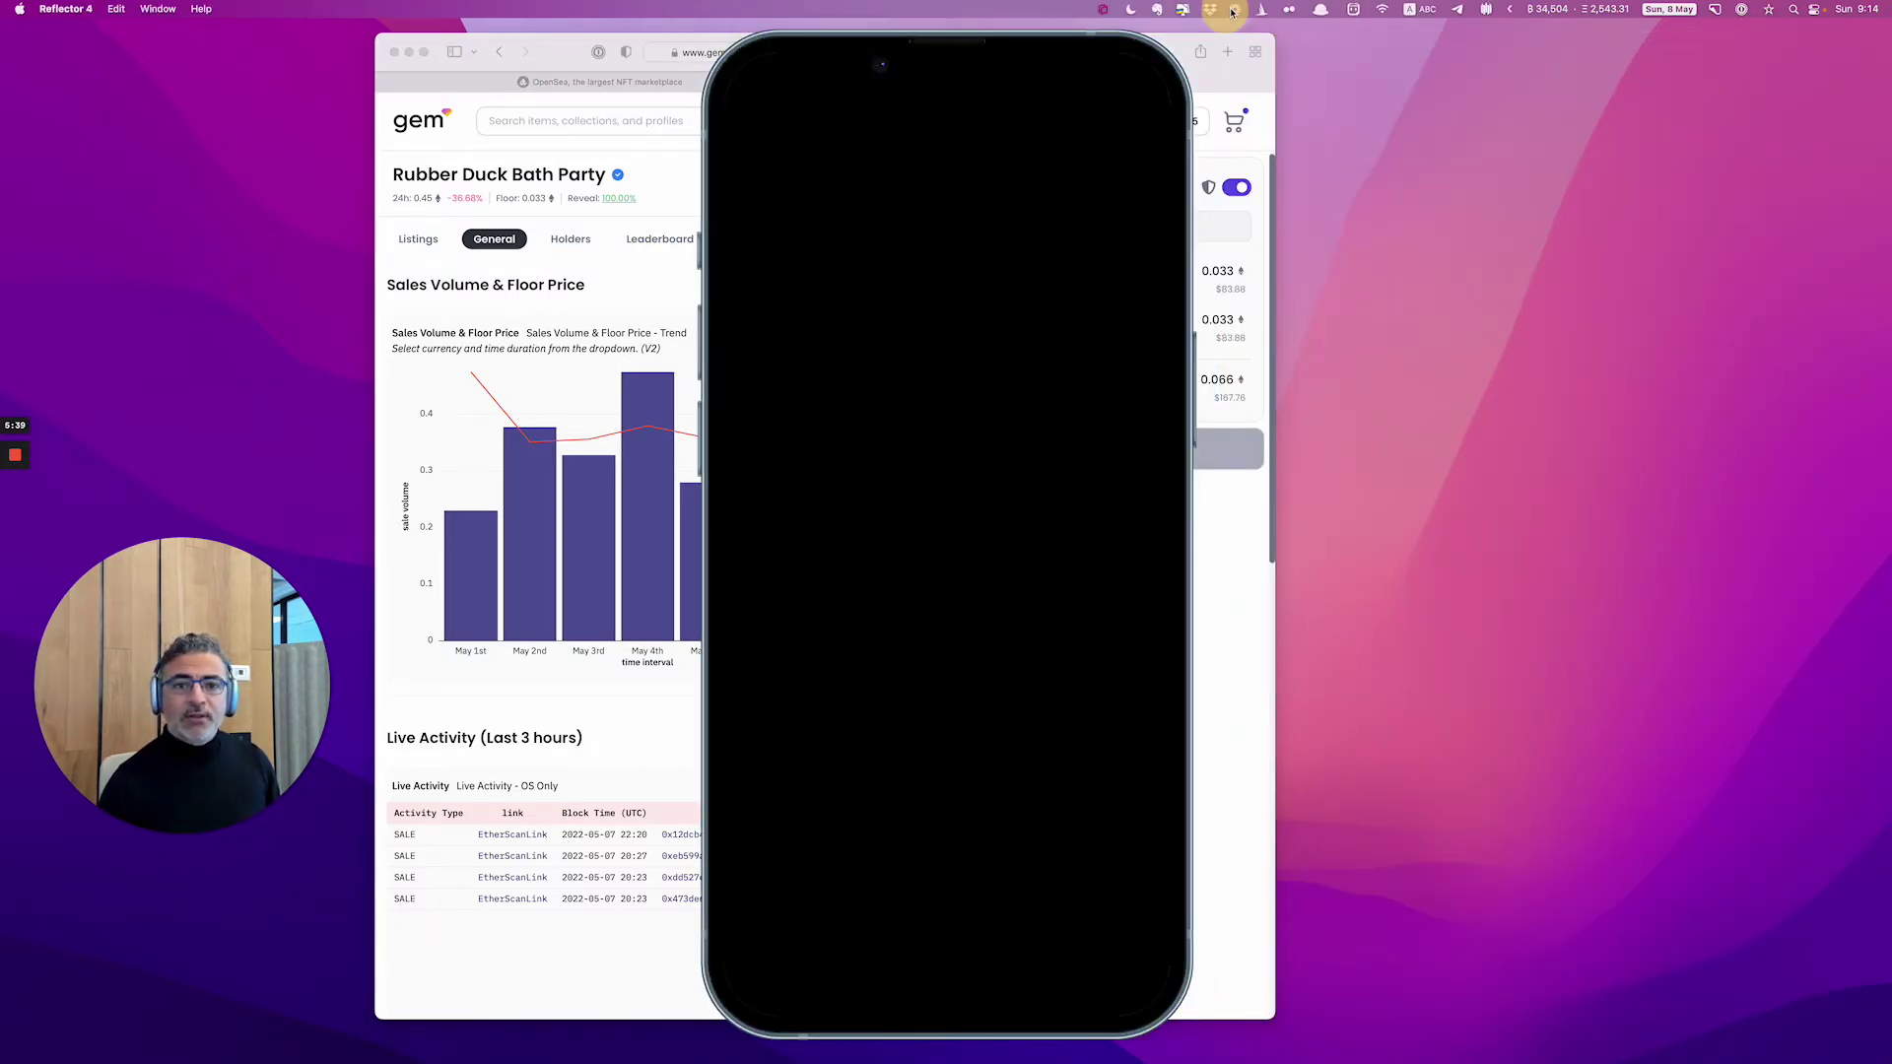
pyautogui.moveTo(1005, 435); pyautogui.dragTo(1514, 541)
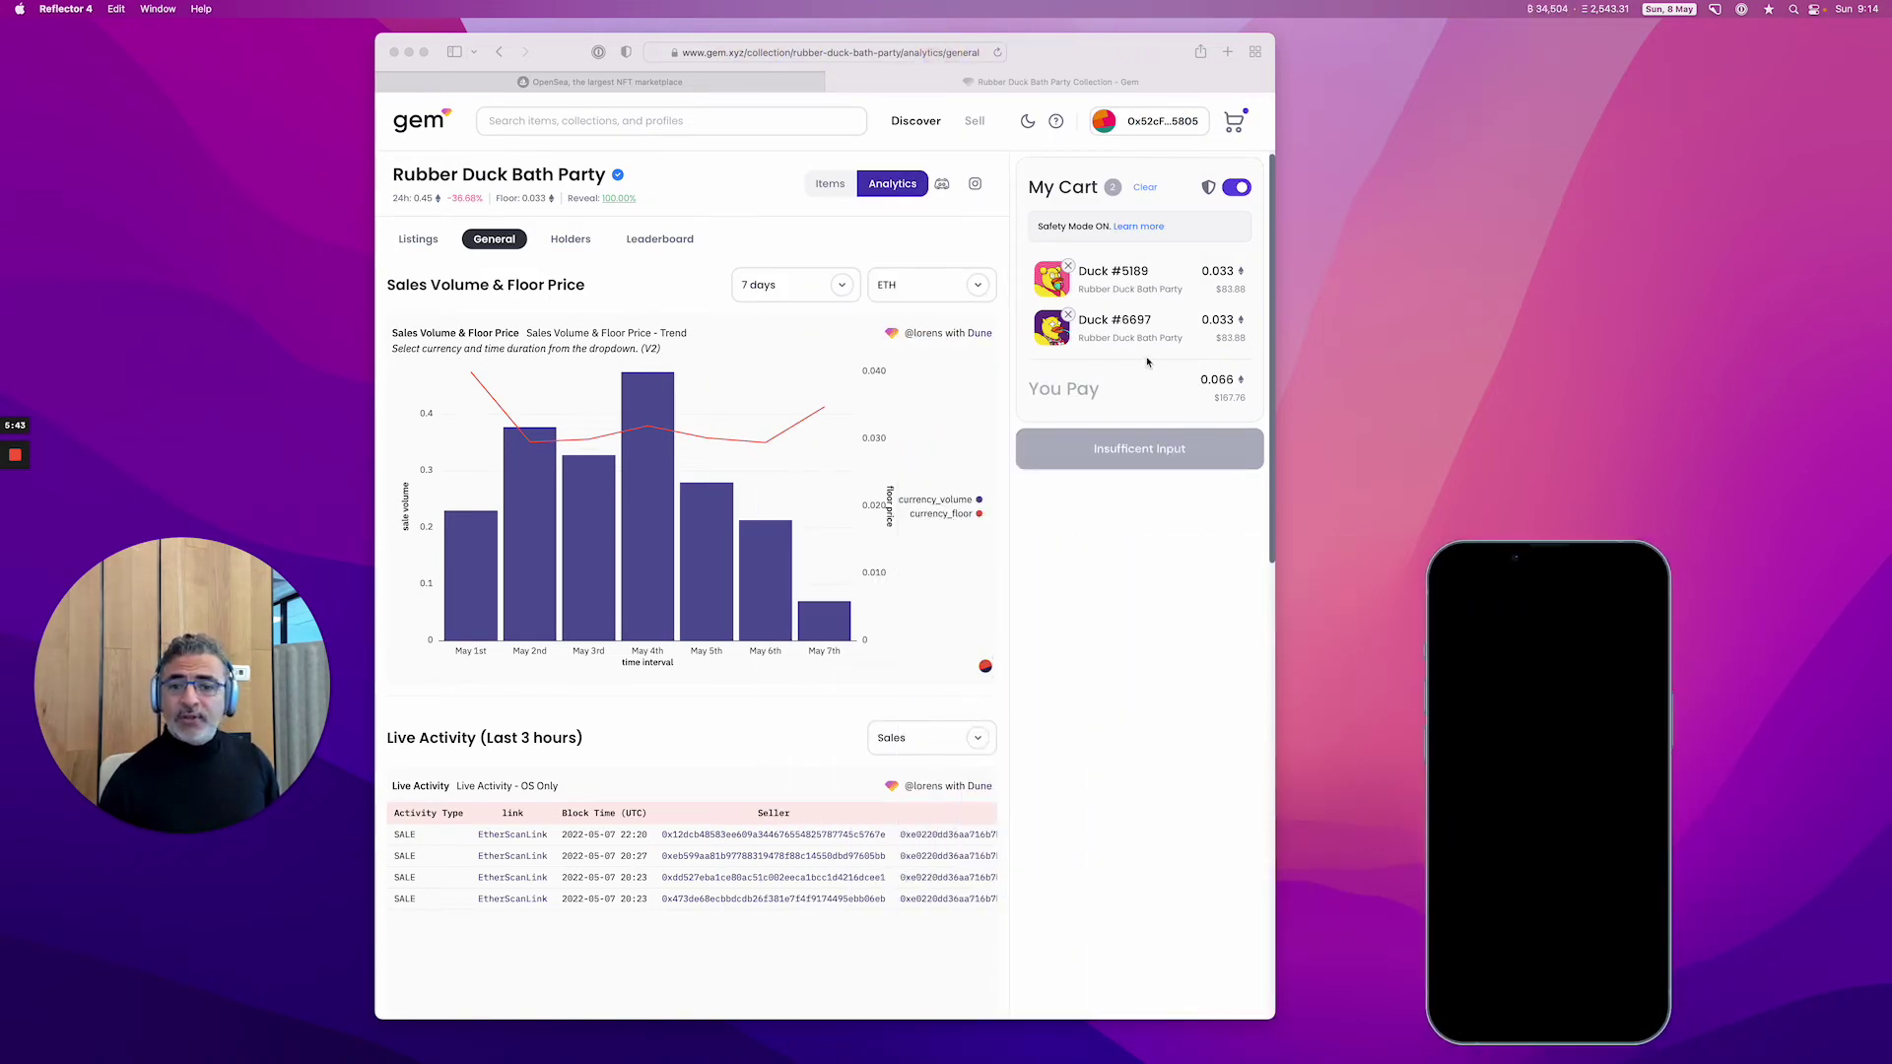
pyautogui.click(617, 120)
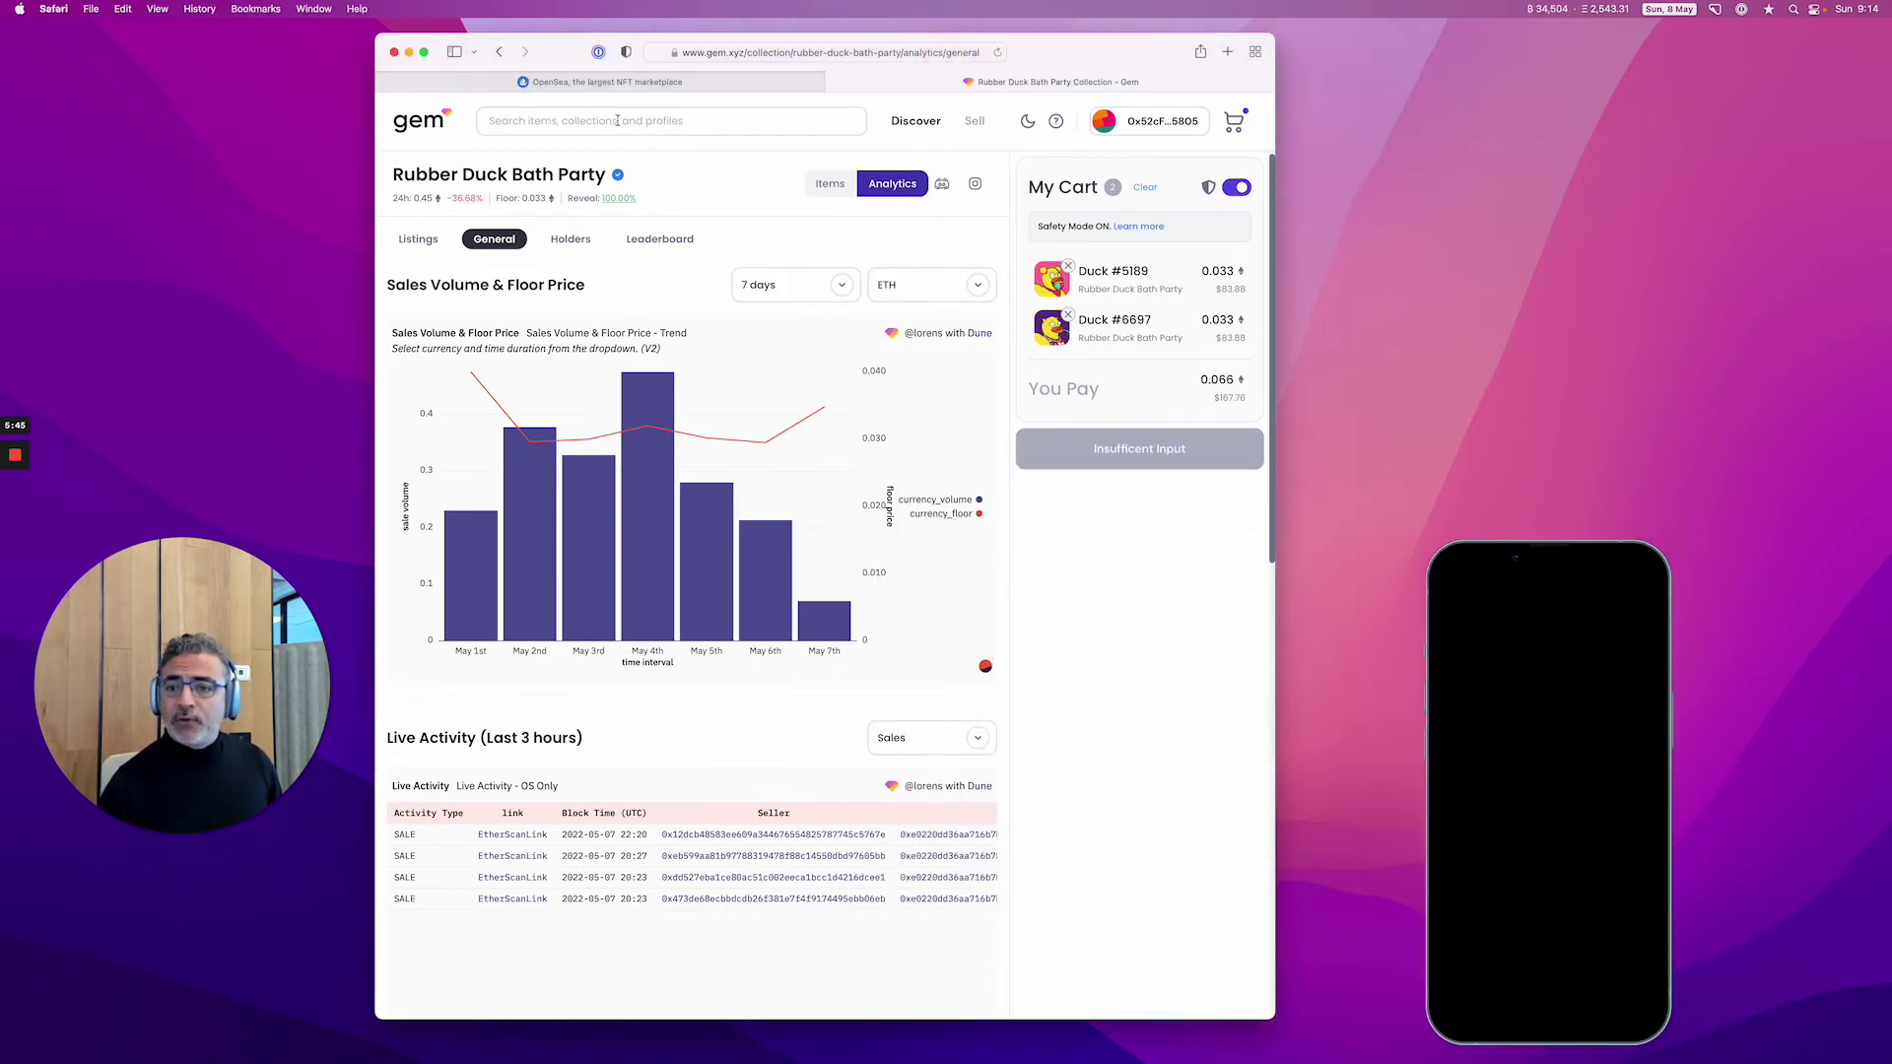
# Go to the Gem home page and open ENS: Ethereum Name Service from Trending Collections
pyautogui.click(441, 126)
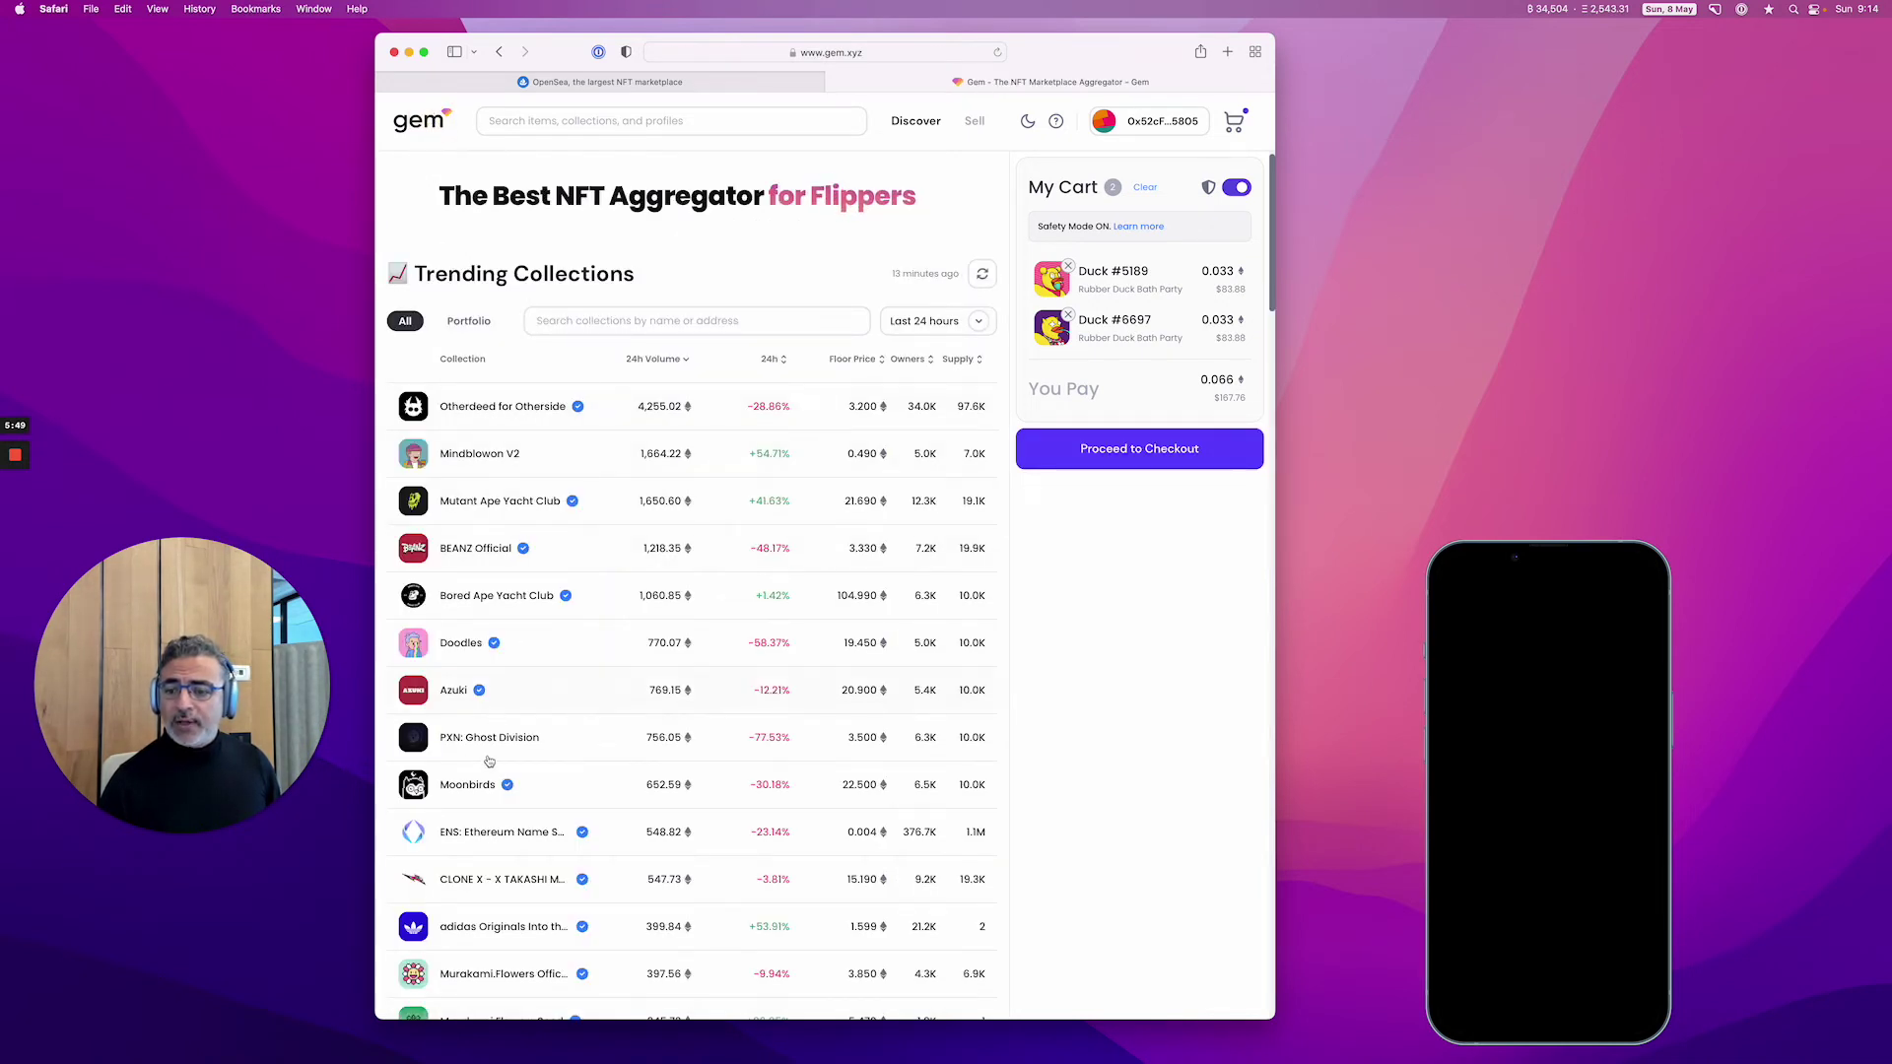
pyautogui.click(485, 834)
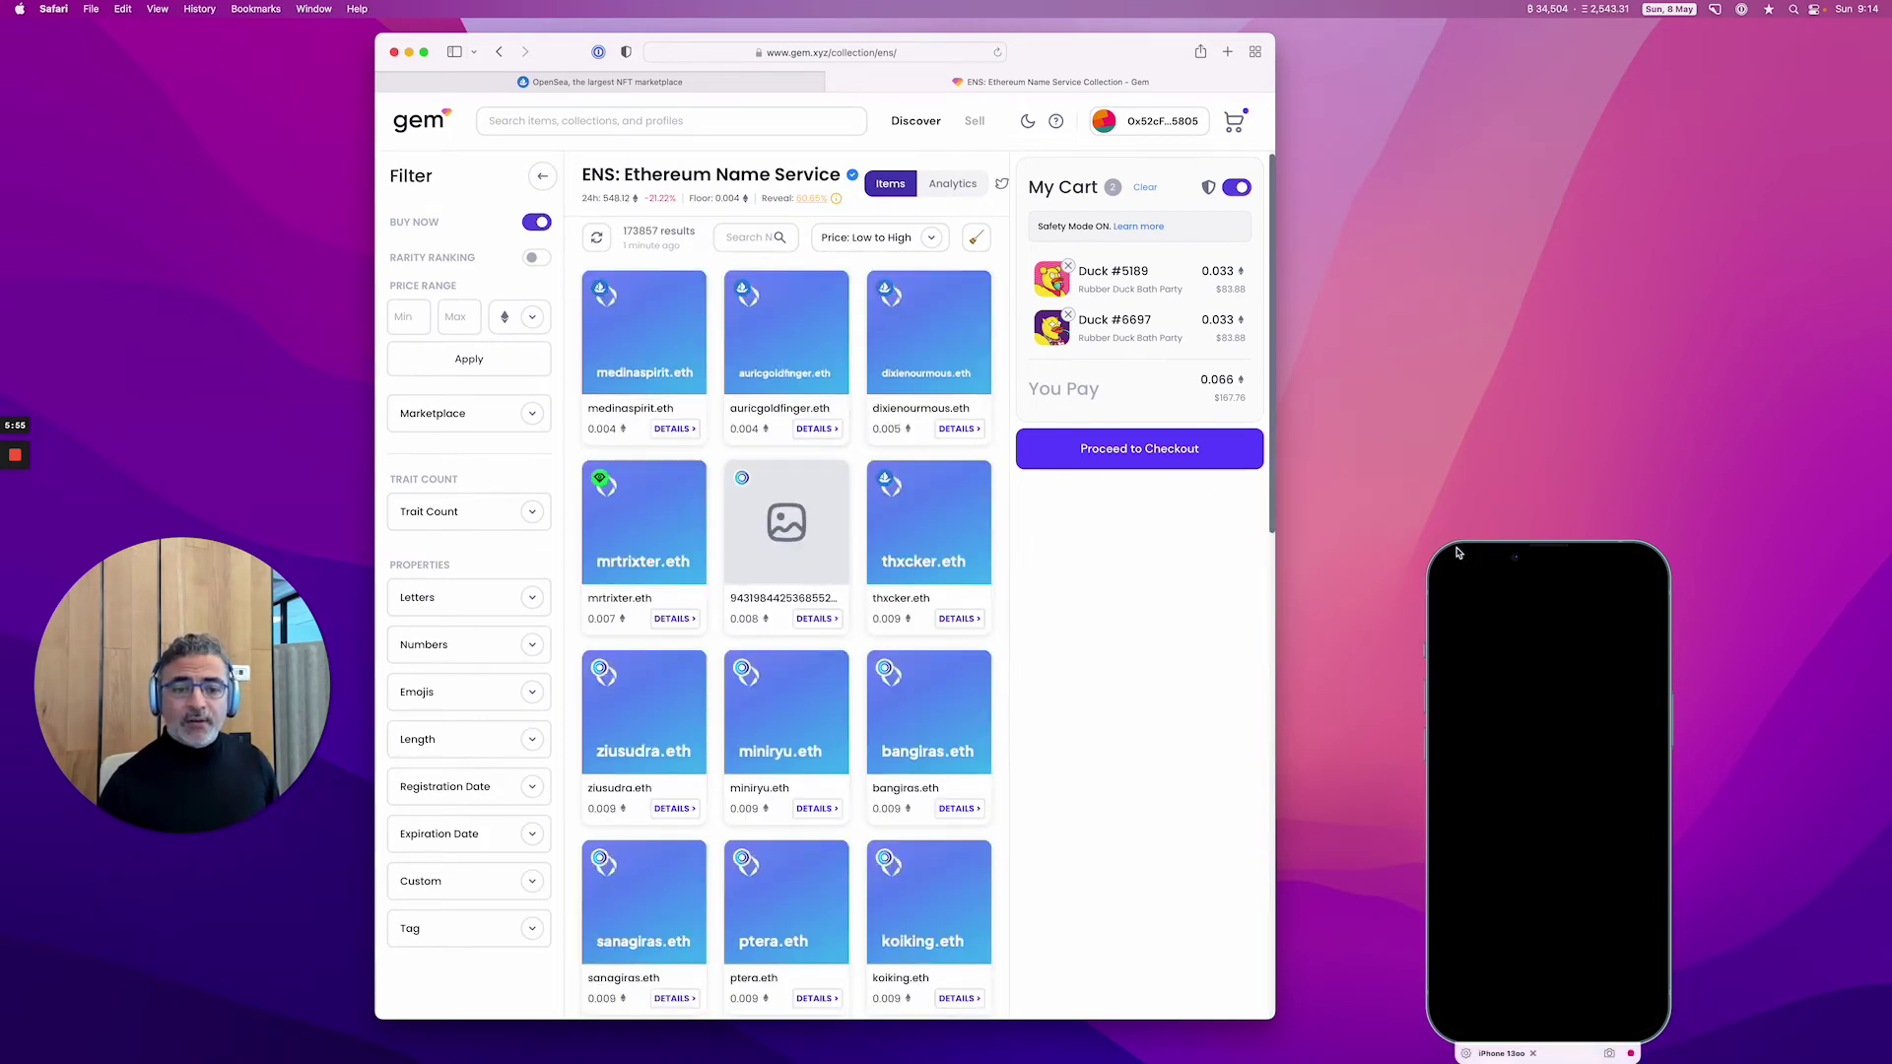
# Enlarge the Reflector 4 phone mirror so the 0.066 ETH Confirm Transaction screen is readable
pyautogui.click(1376, 469)
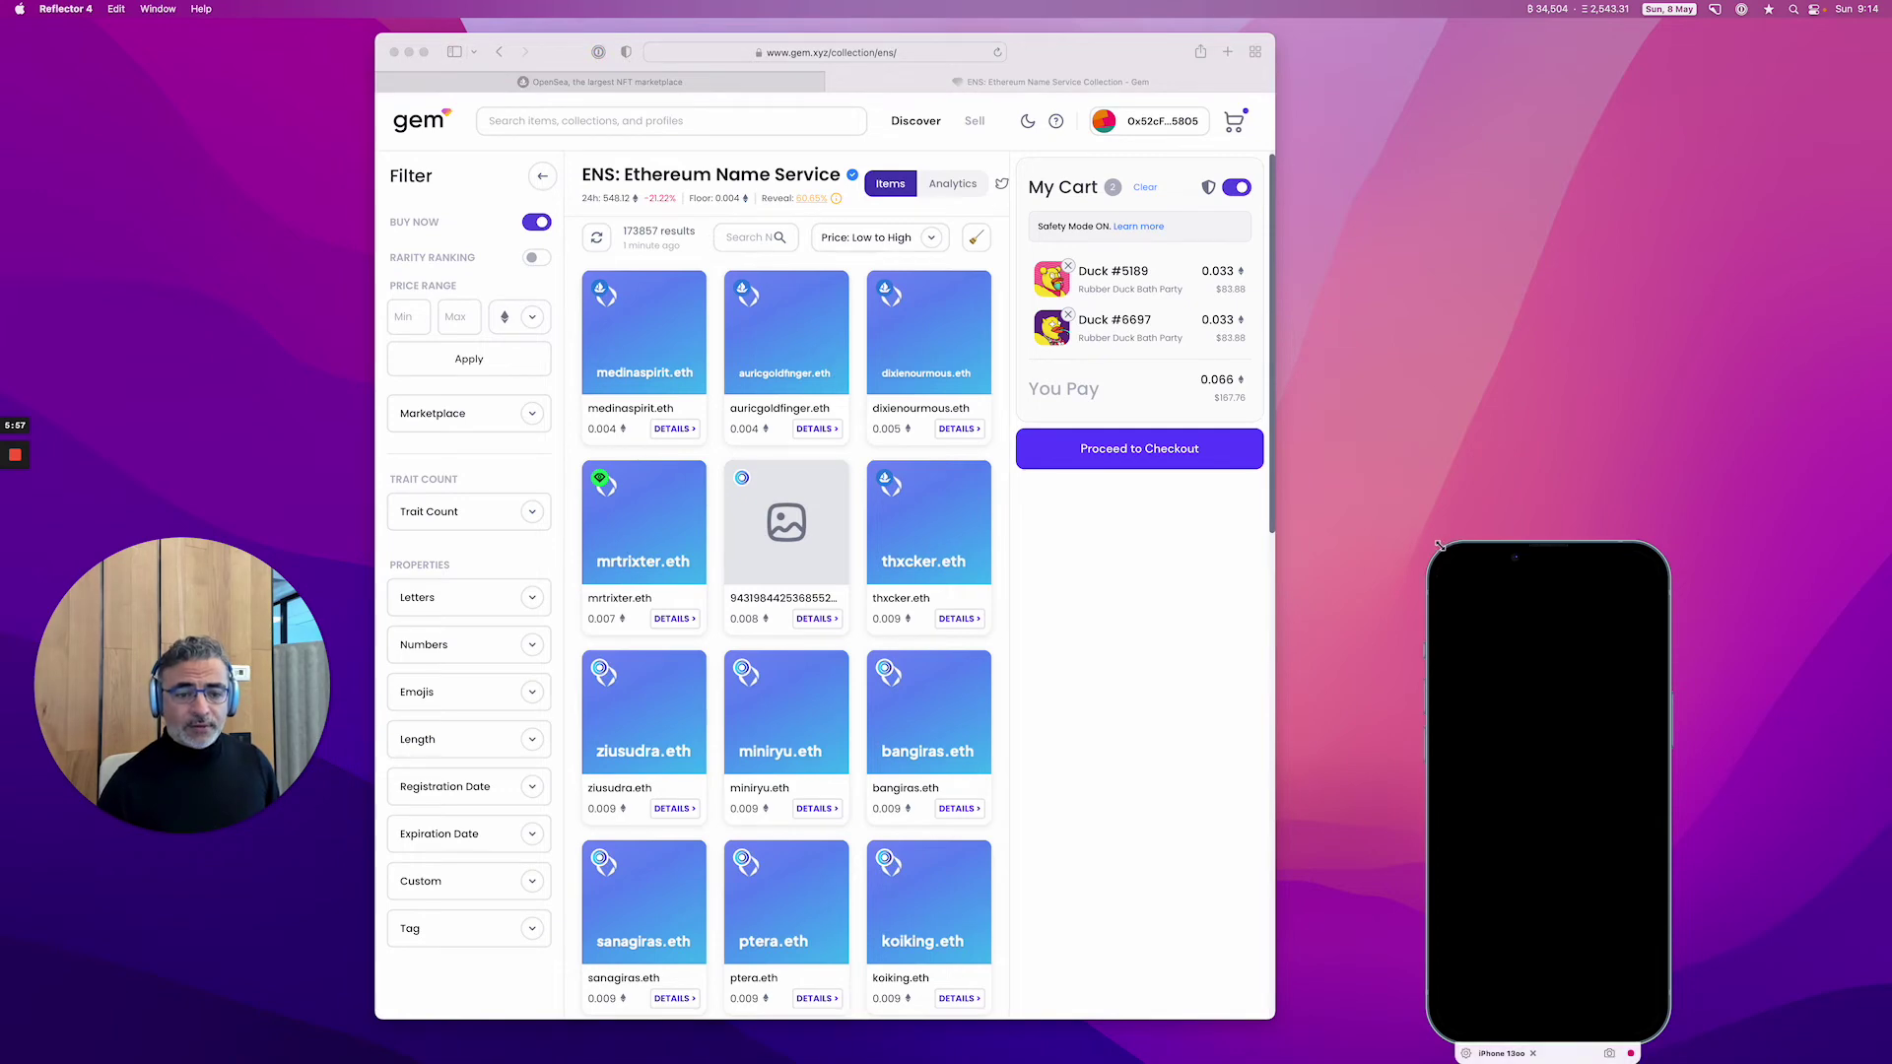
pyautogui.moveTo(1439, 548); pyautogui.dragTo(1314, 278)
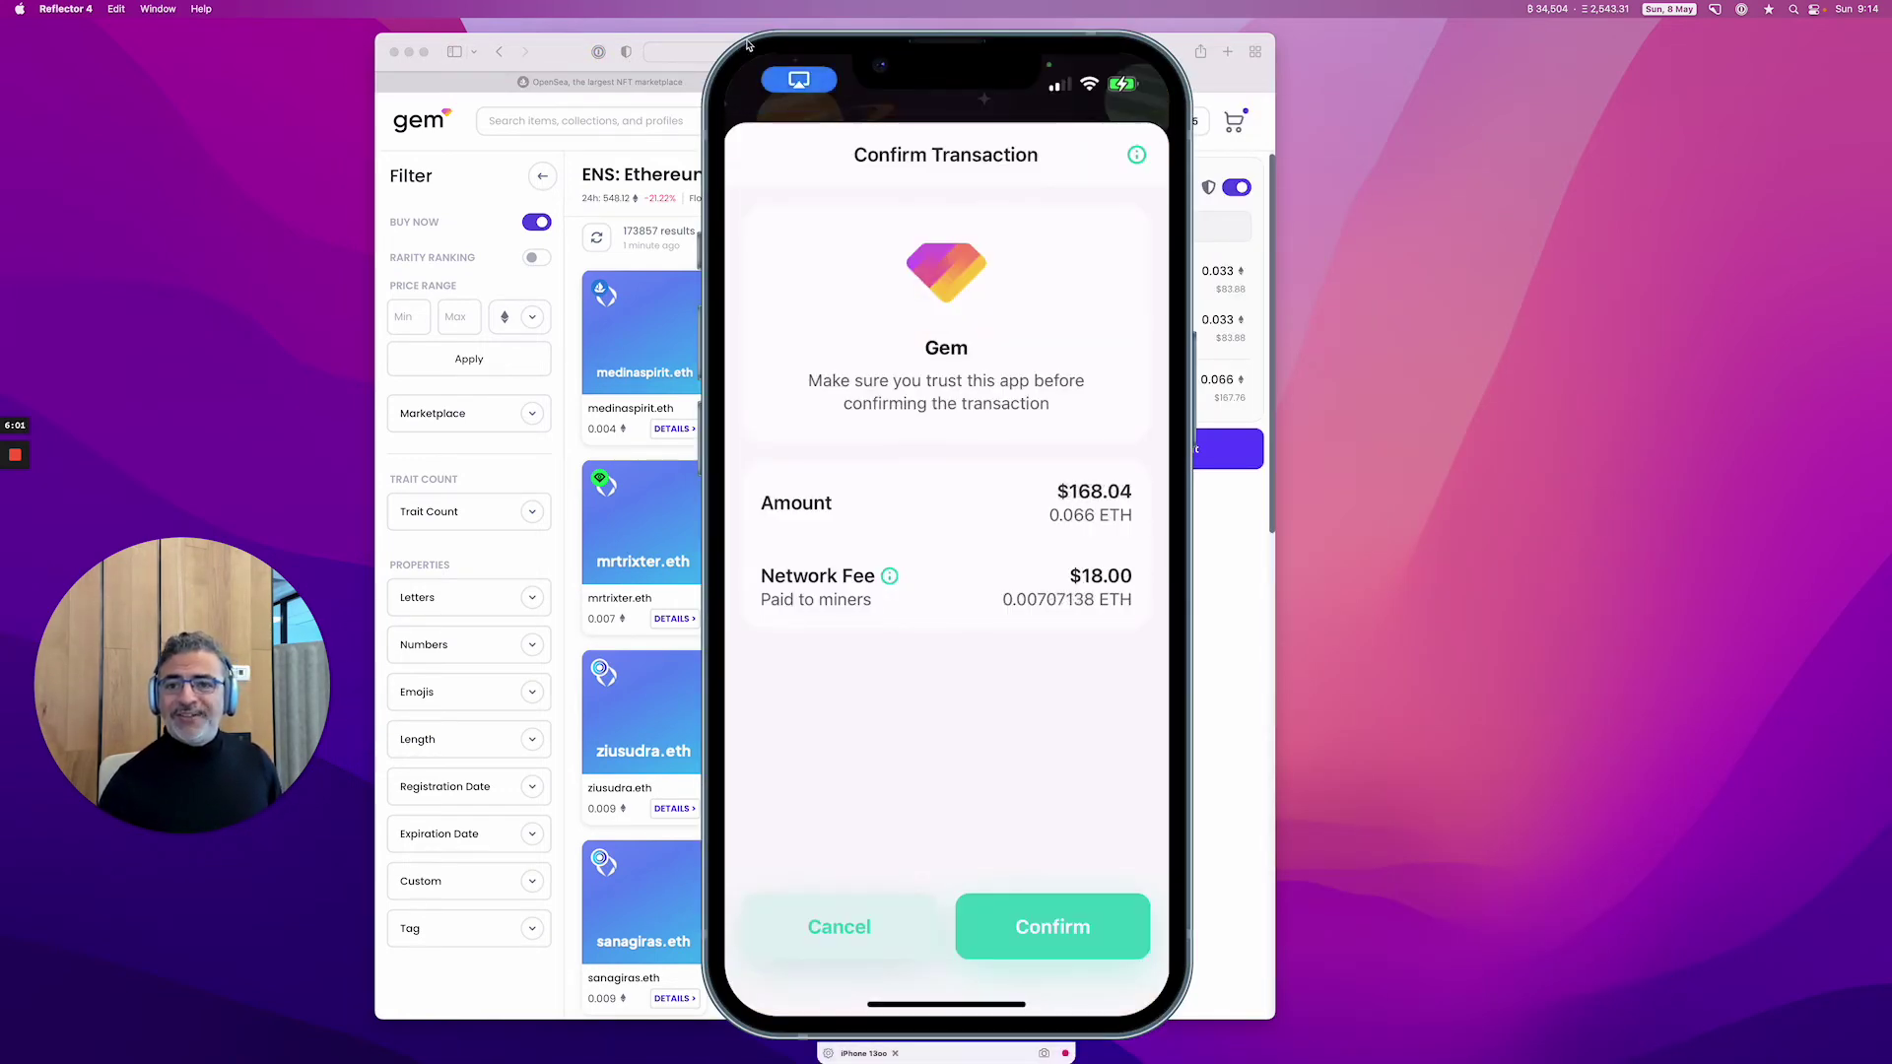
pyautogui.click(1143, 40)
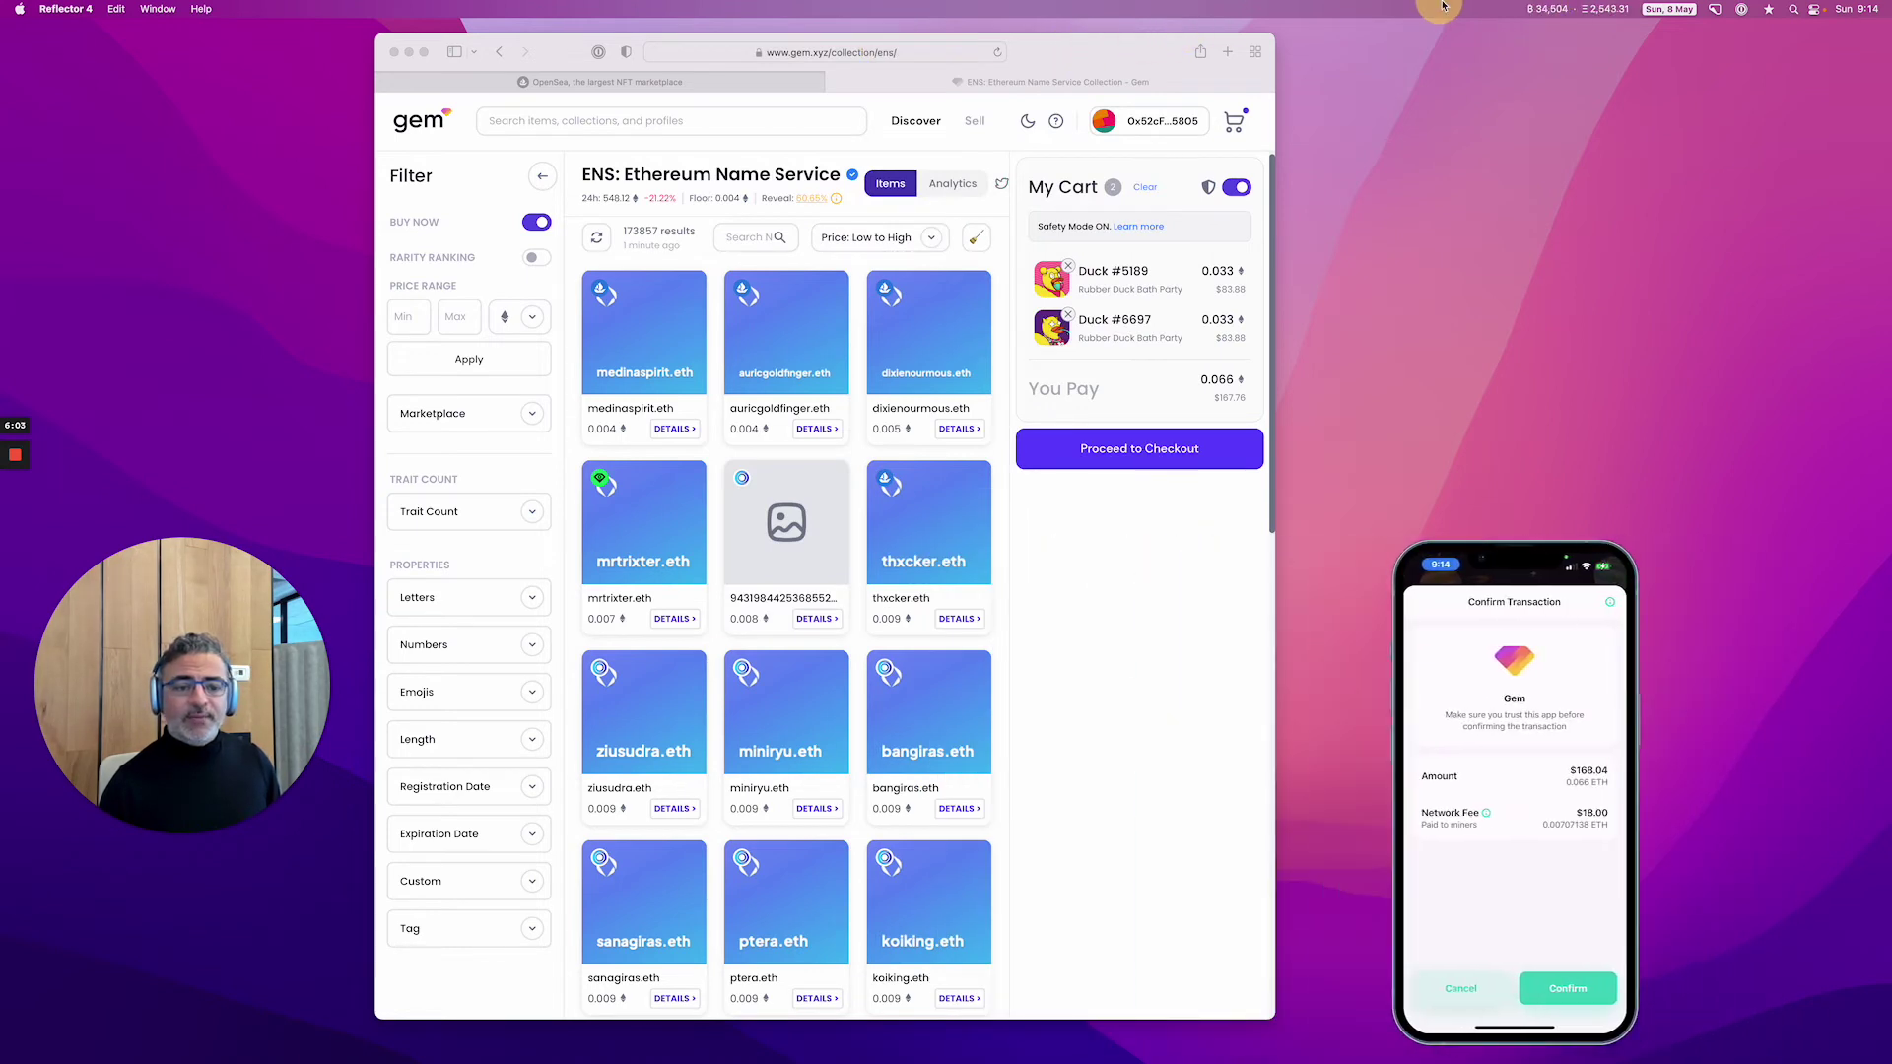
pyautogui.moveTo(1409, 545); pyautogui.dragTo(1332, 338)
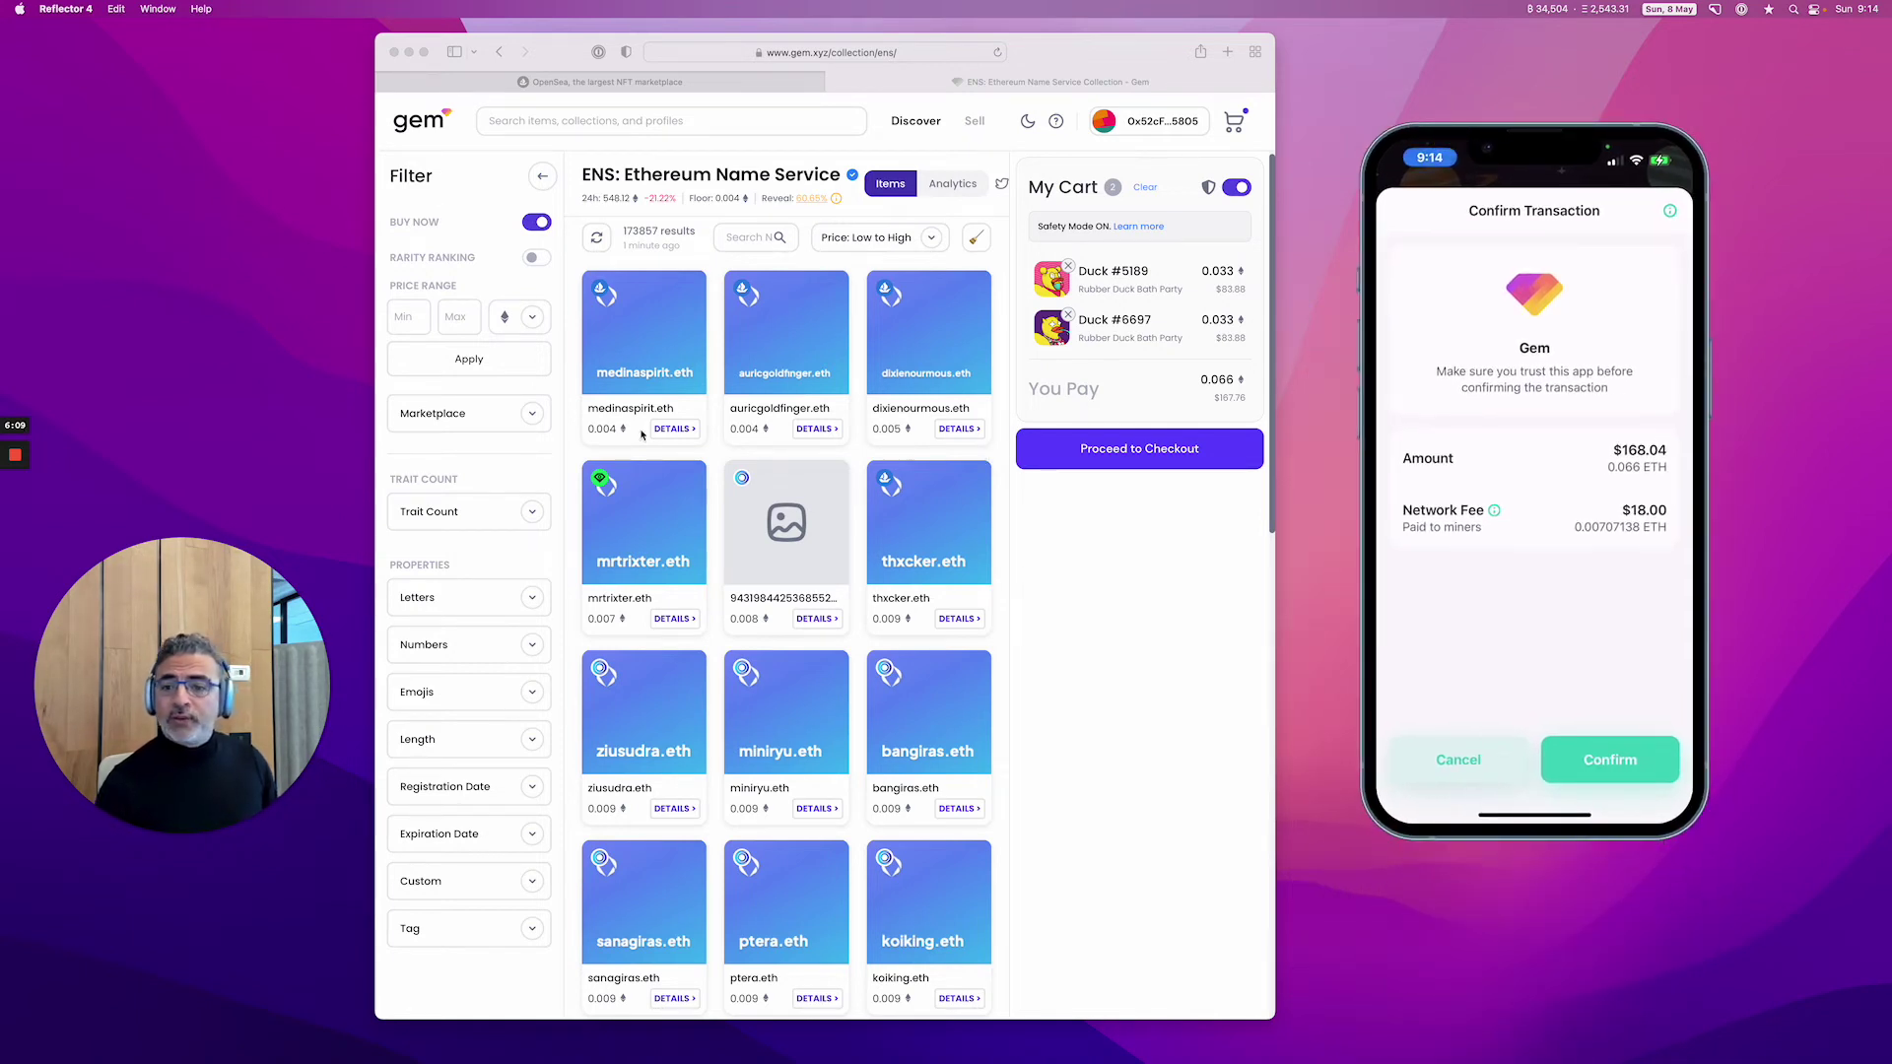
# Add medinaspirit.eth to the cart beside the two ducks and proceed to checkout for 0.07 ETH
pyautogui.click(638, 340)
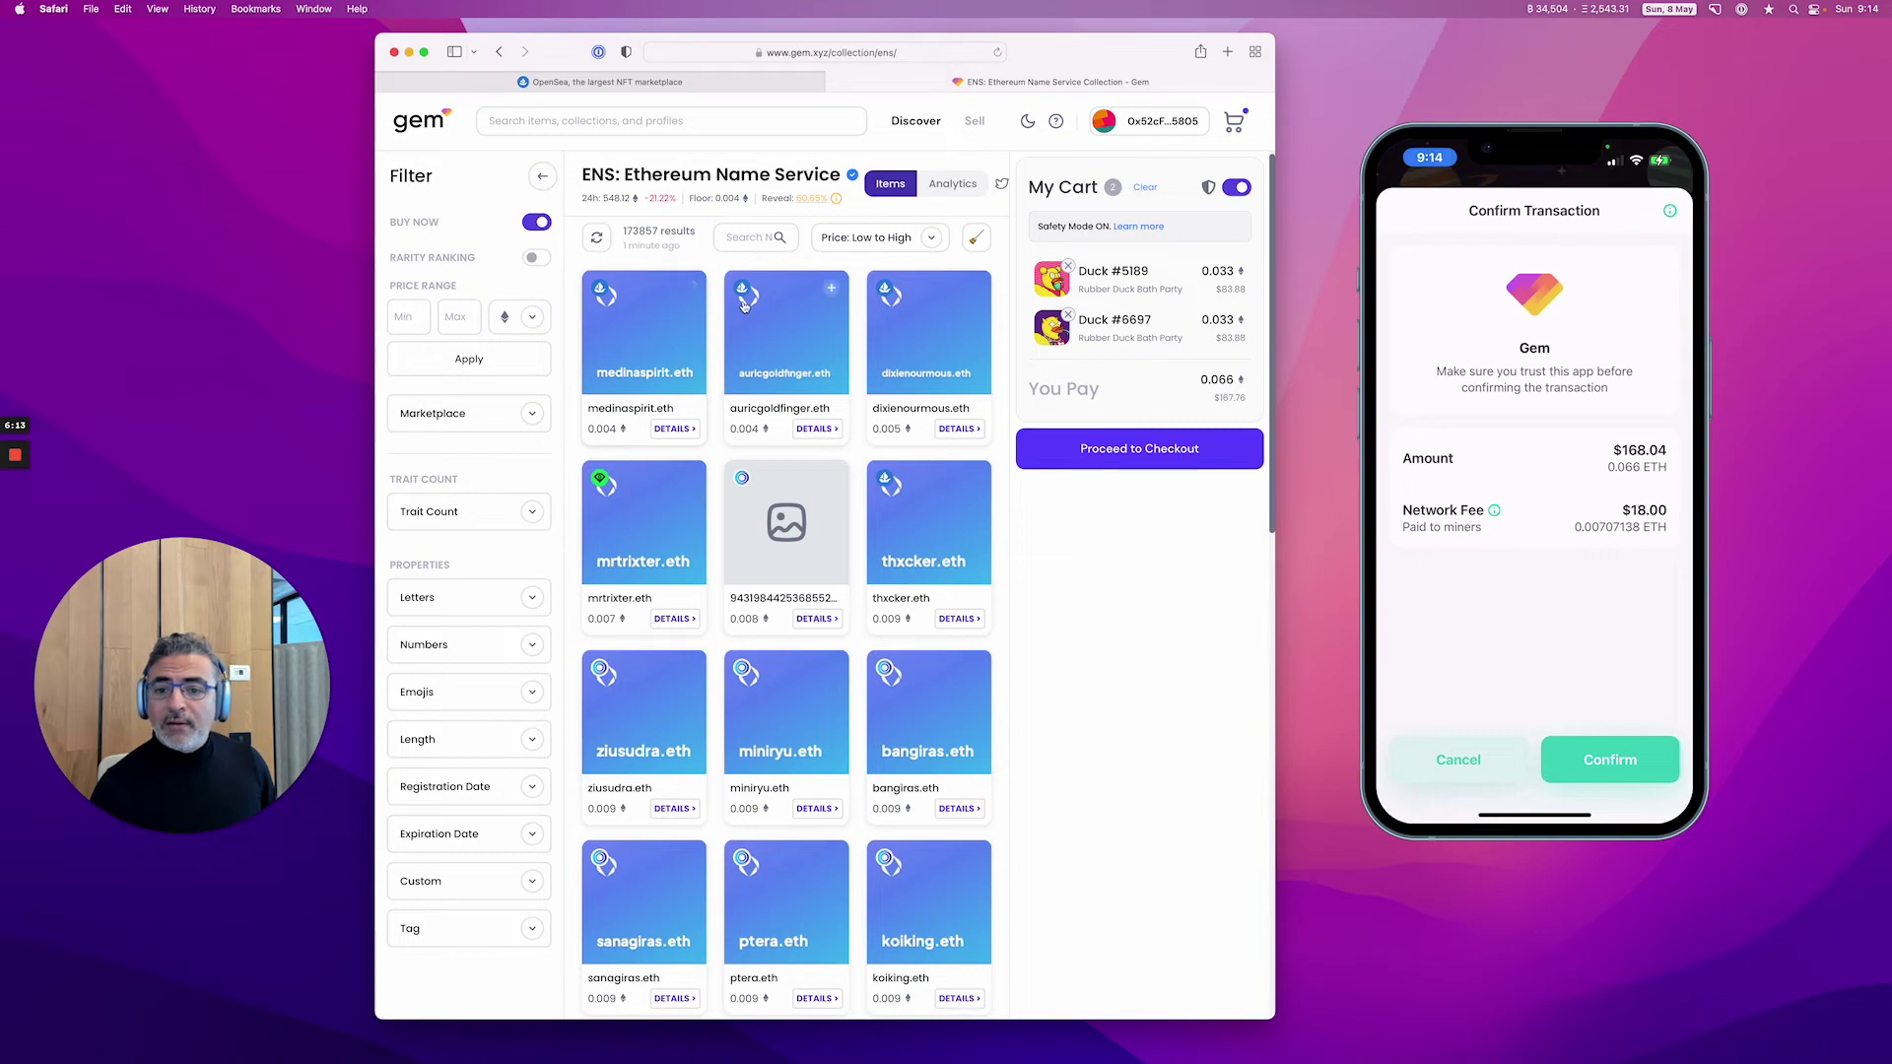
pyautogui.click(687, 290)
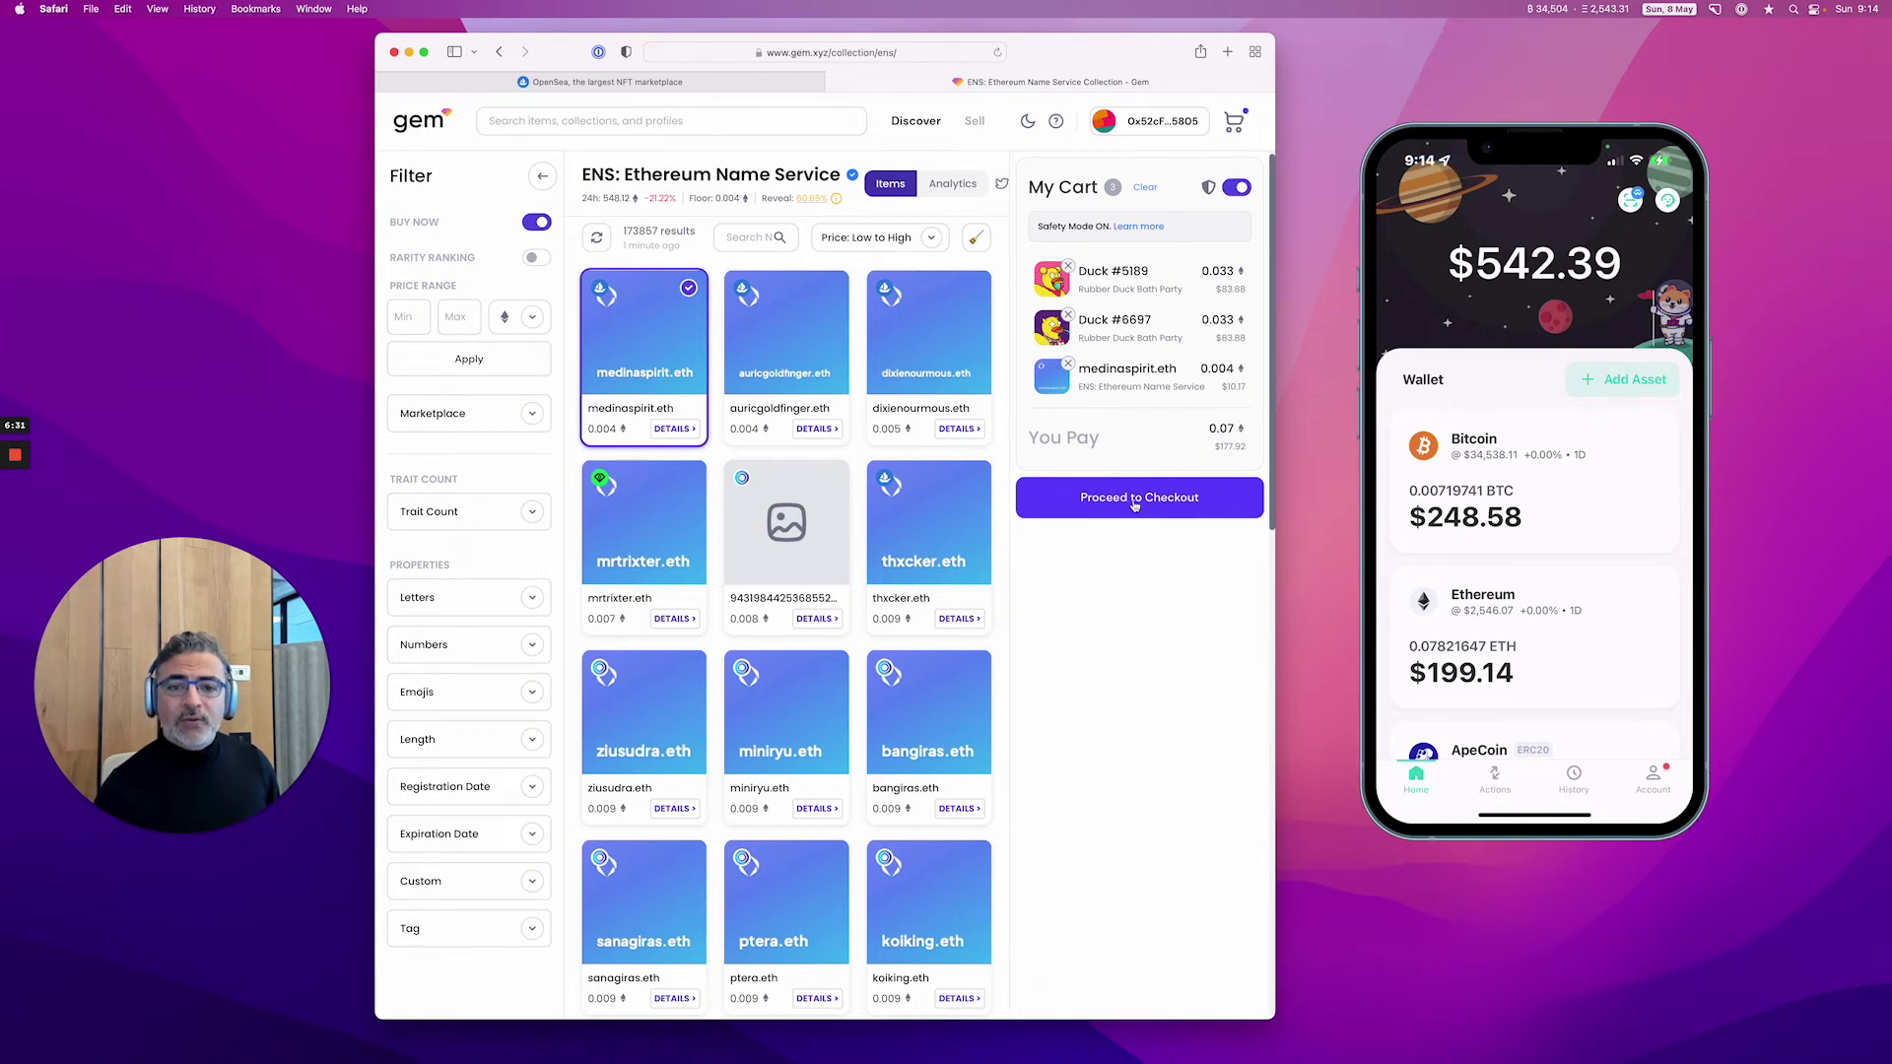
pyautogui.click(1135, 503)
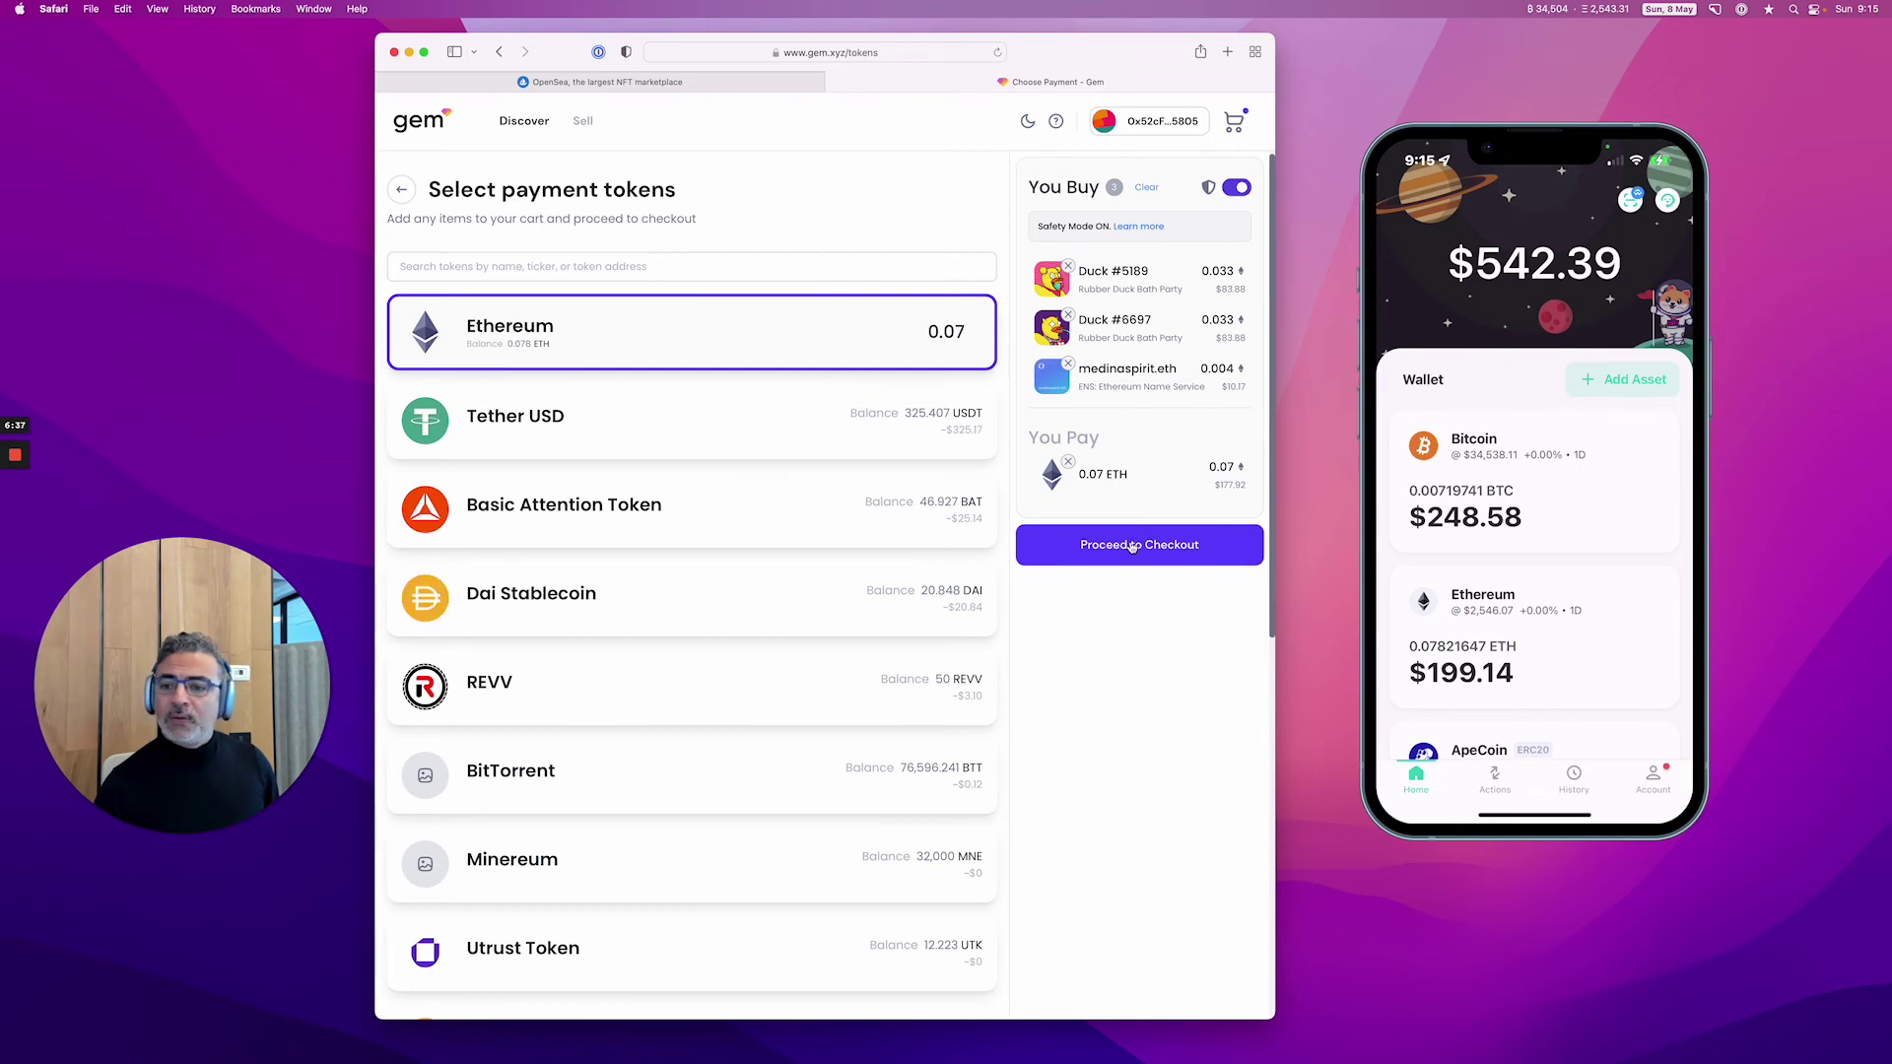
# Continue to Review your Order: three items, 0.07 ETH plus 0.030 ETH estimated gas
pyautogui.click(1134, 548)
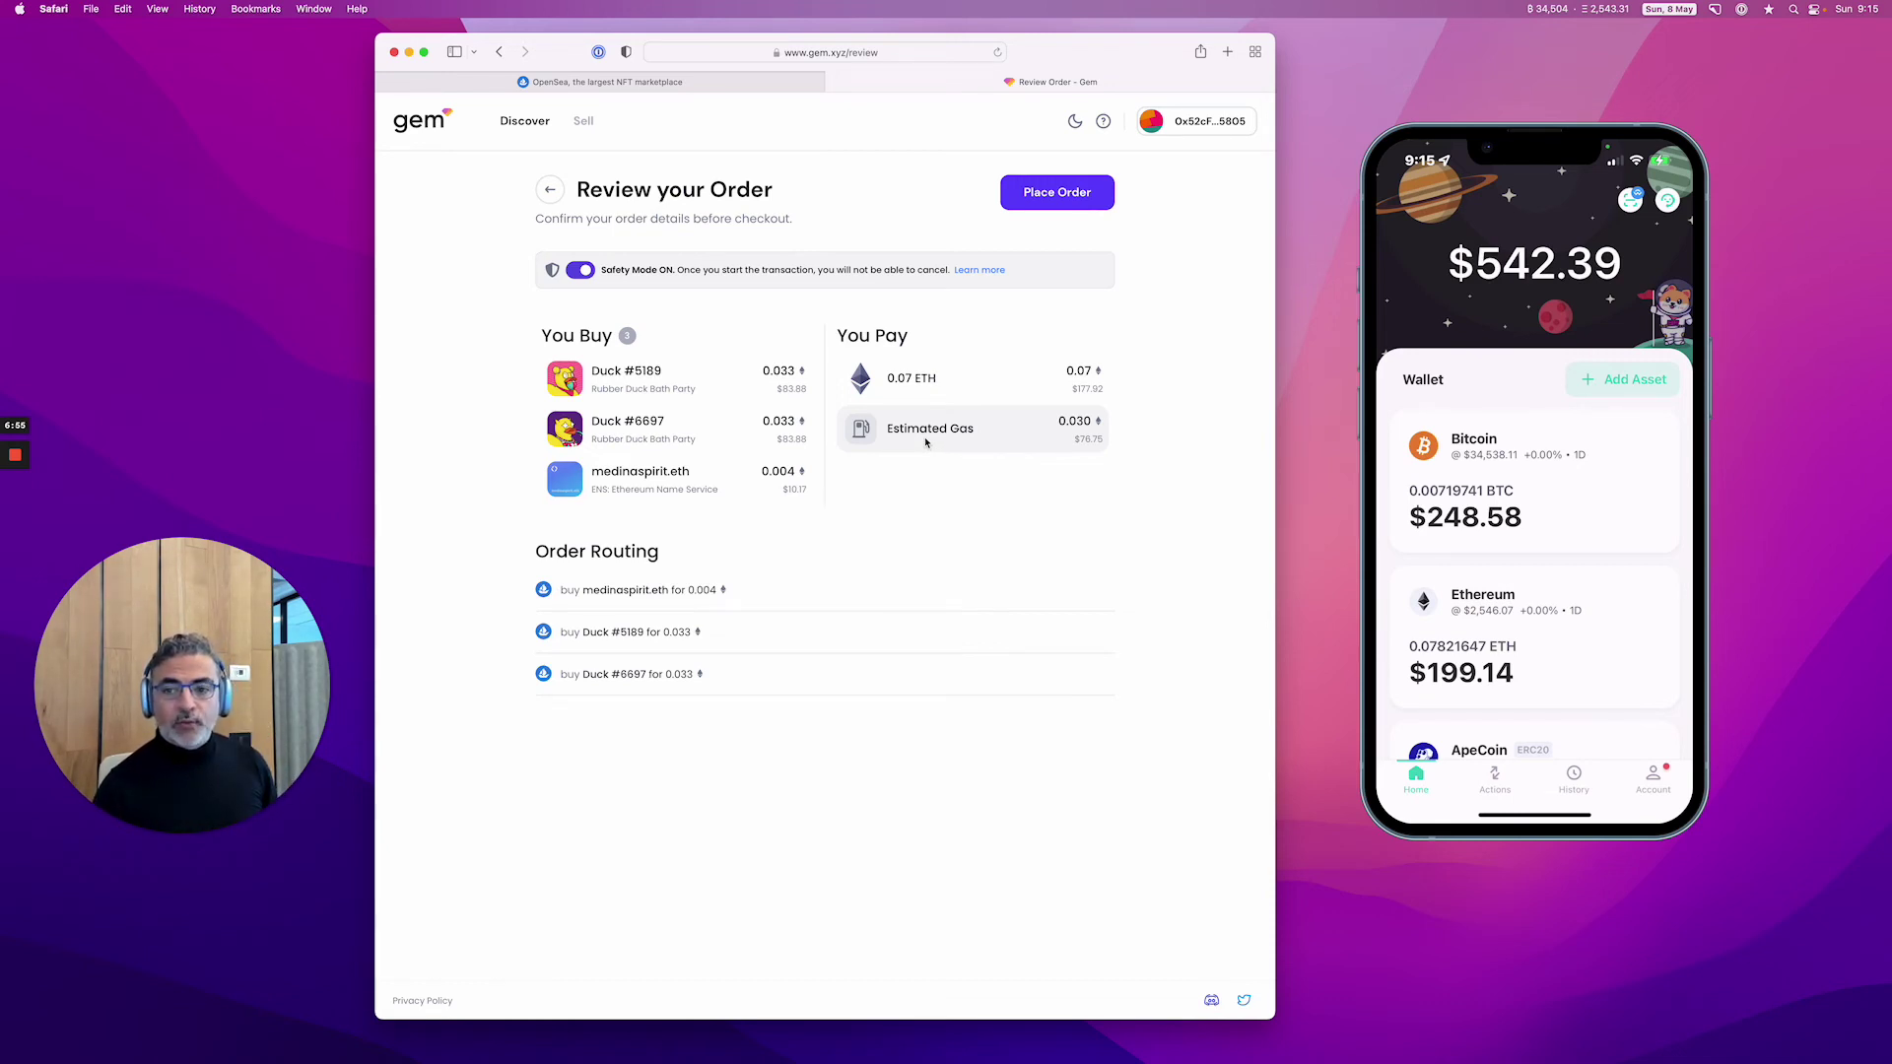
# Return to the ENS collection and remove medinaspirit.eth, leaving the two ducks at 0.066 ETH
pyautogui.click(550, 190)
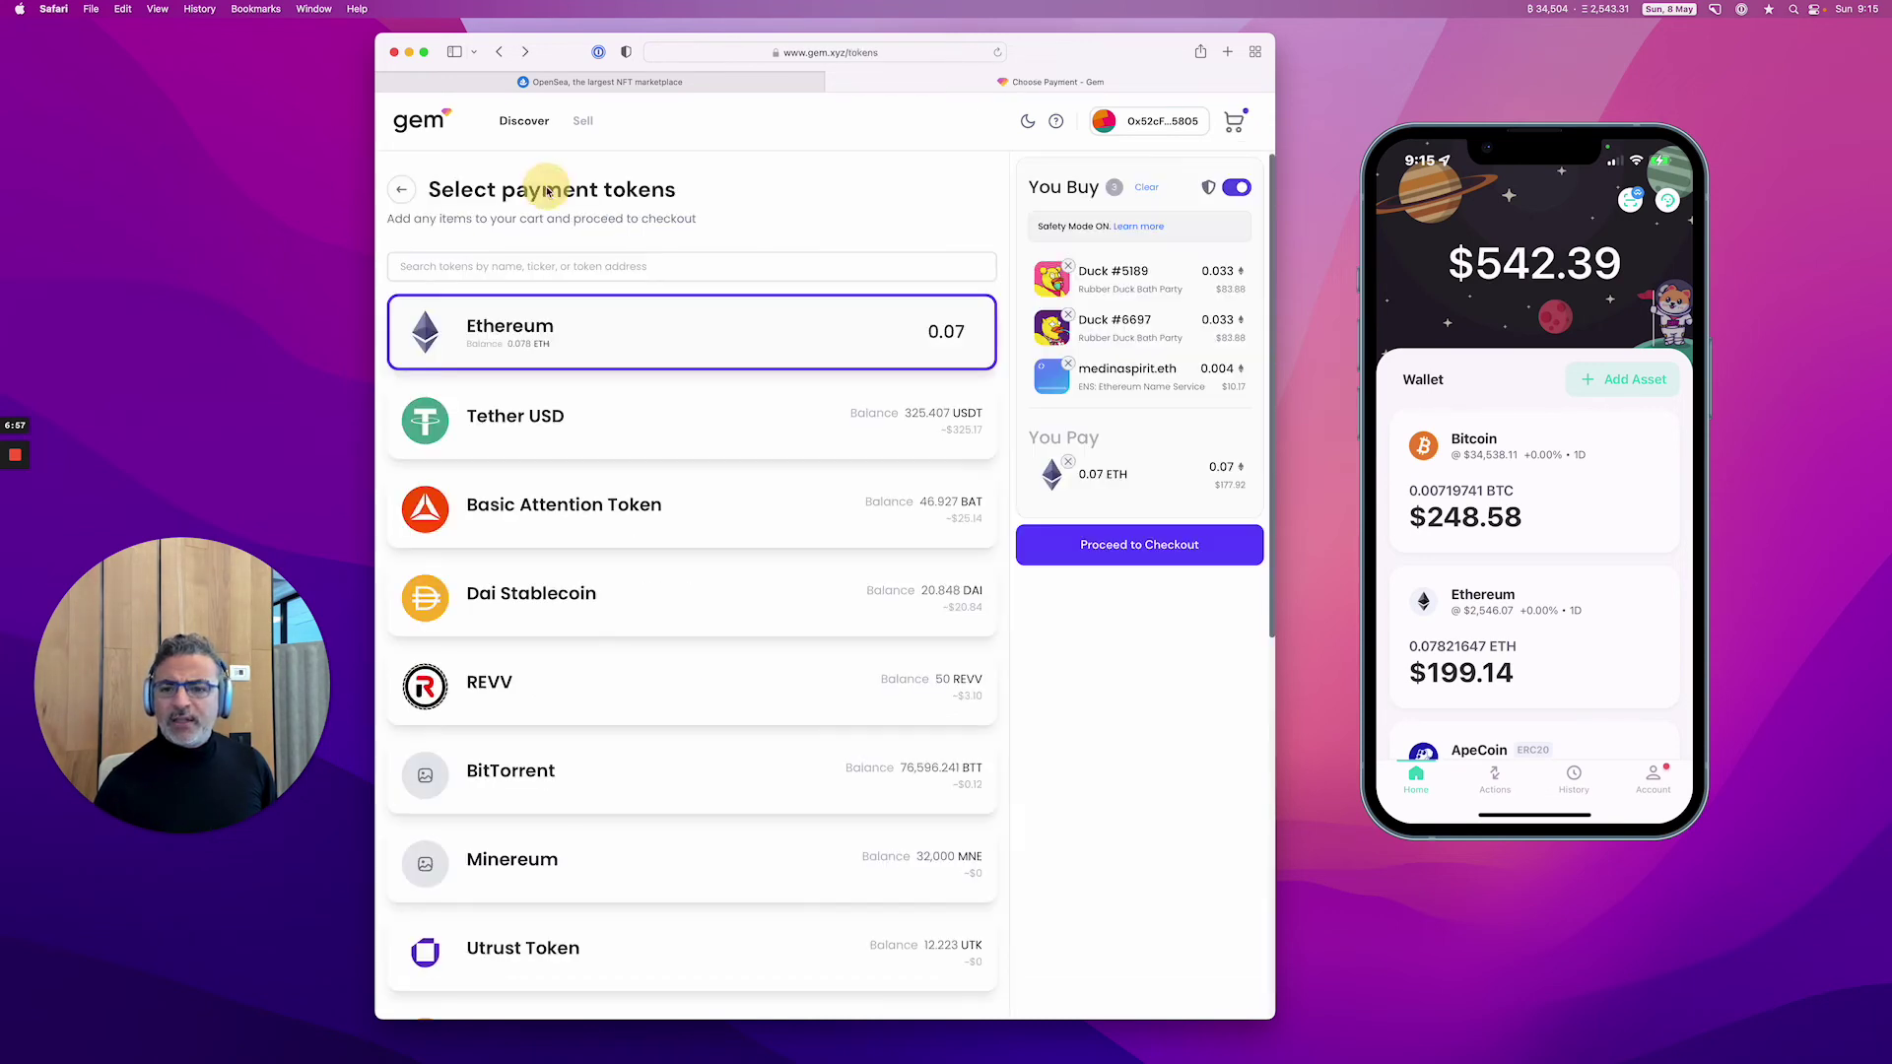
pyautogui.click(402, 189)
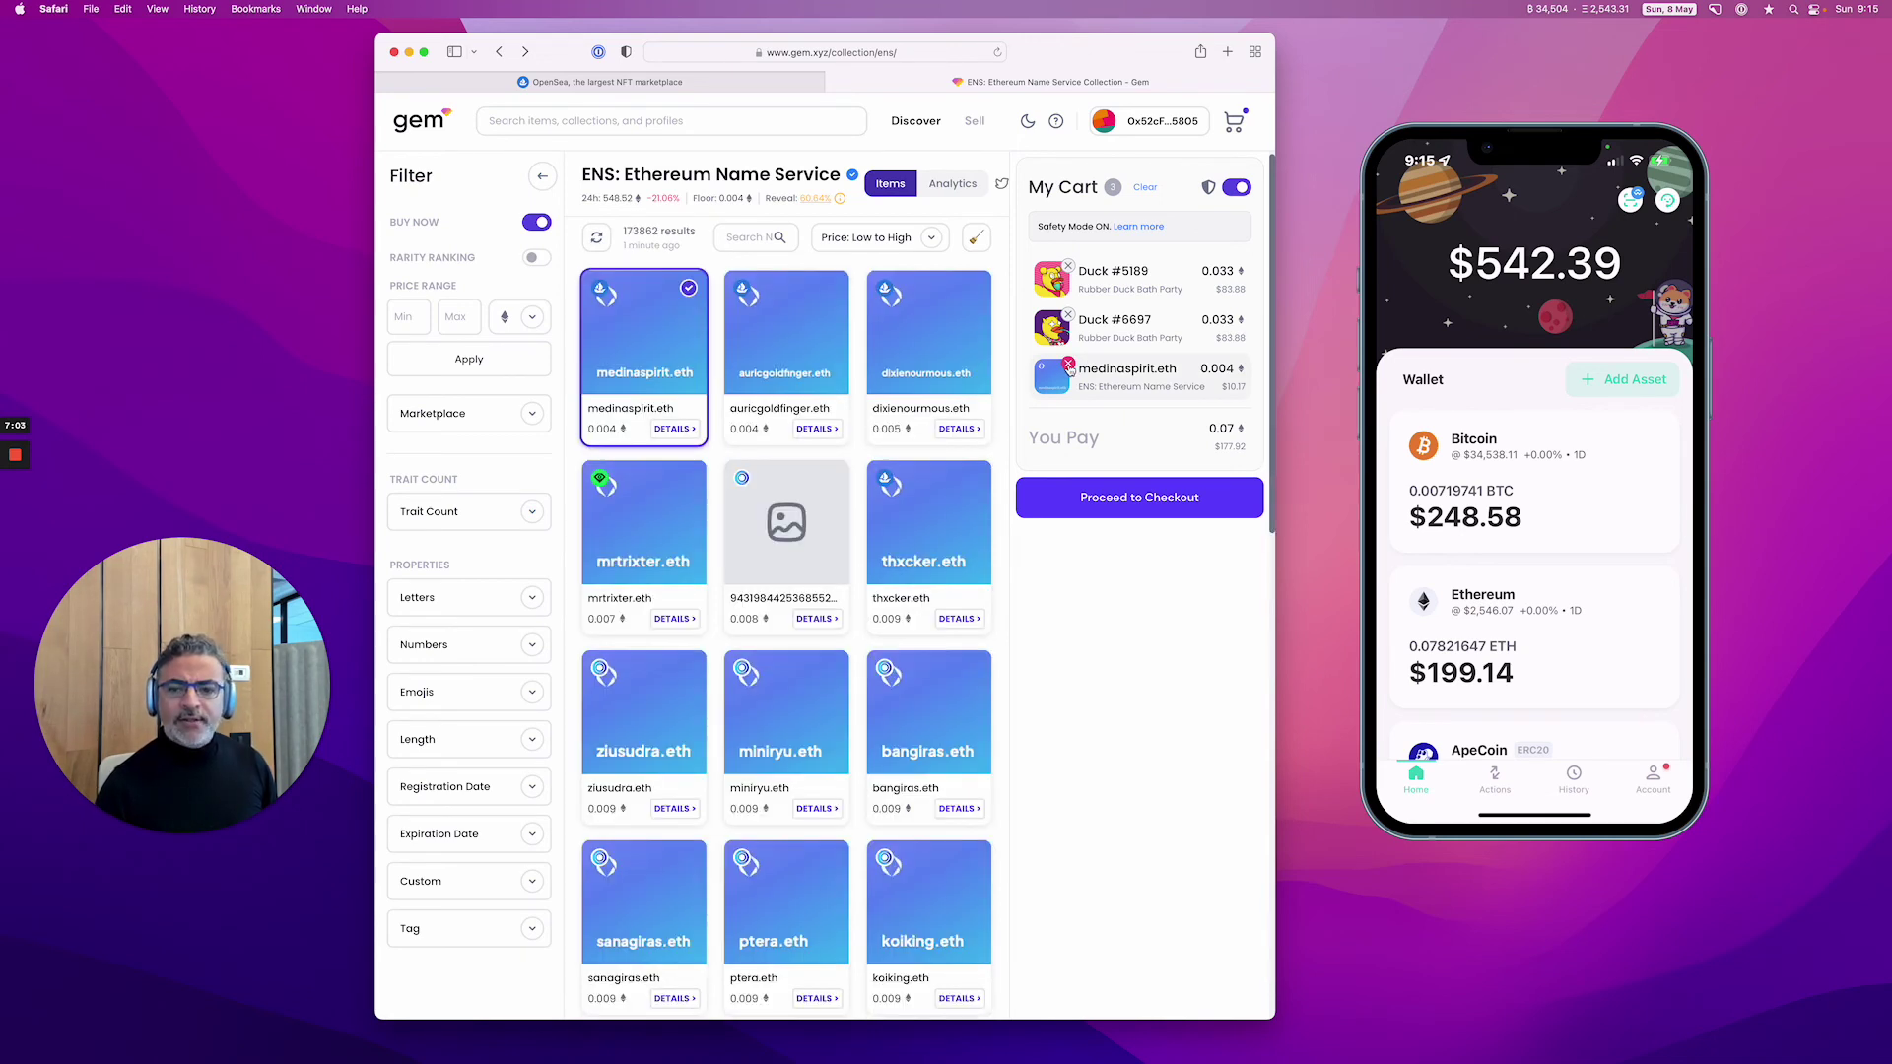
pyautogui.click(1069, 367)
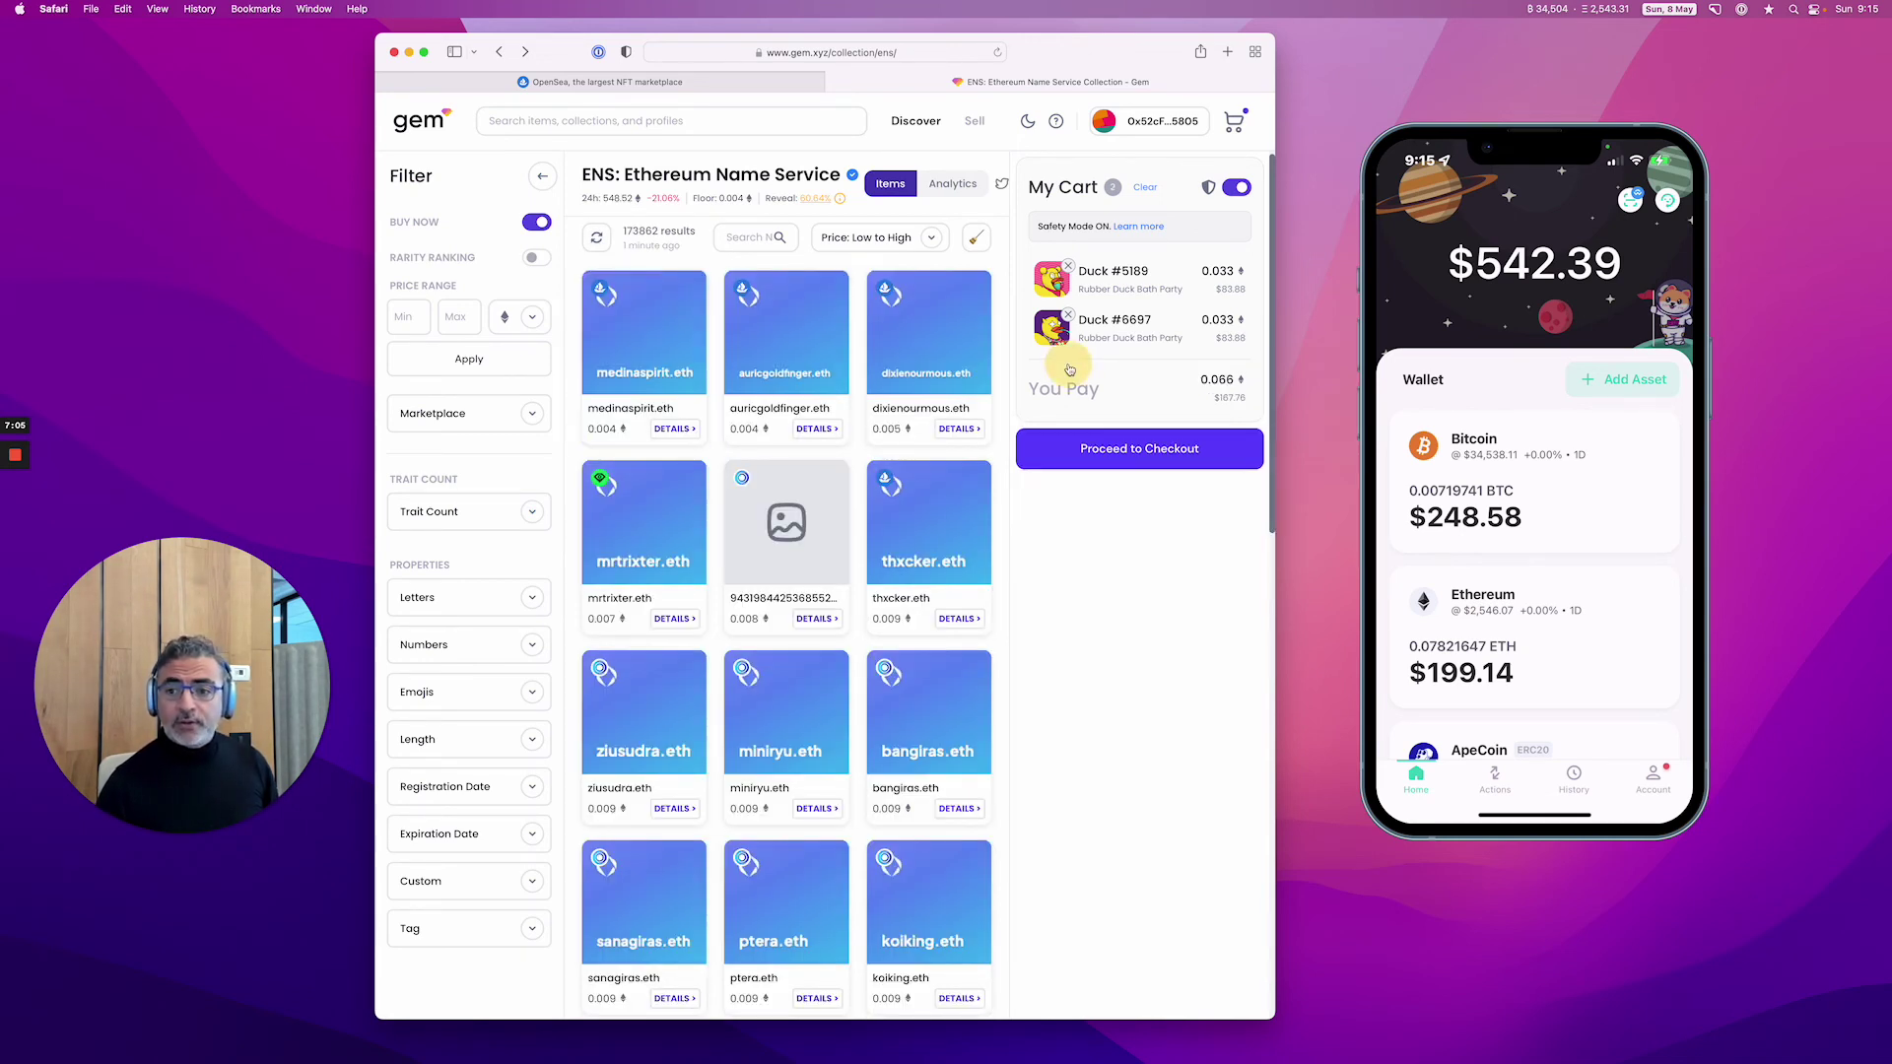
pyautogui.click(540, 175)
# Search 'lil pud' and open the Lil Pudgys collection, listing 1,596 results low to high
pyautogui.click(395, 176)
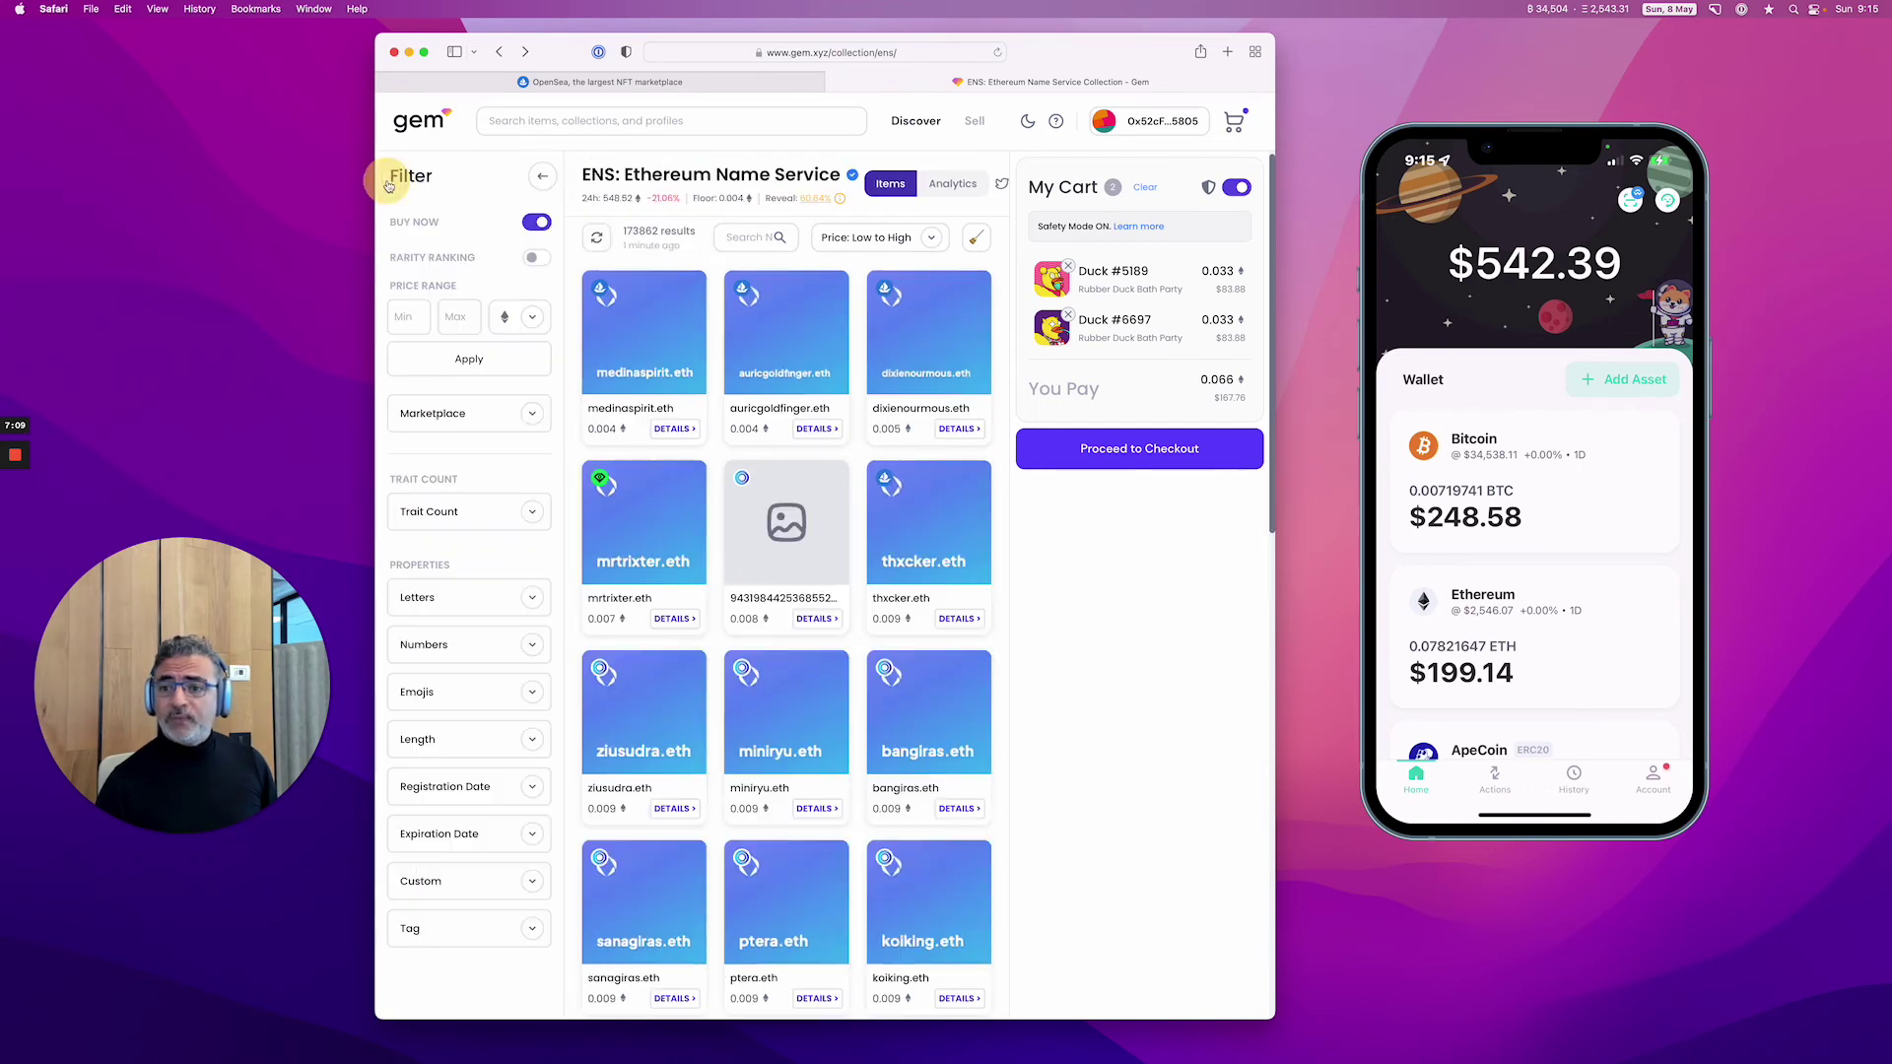
pyautogui.click(528, 121)
pyautogui.write('lil')
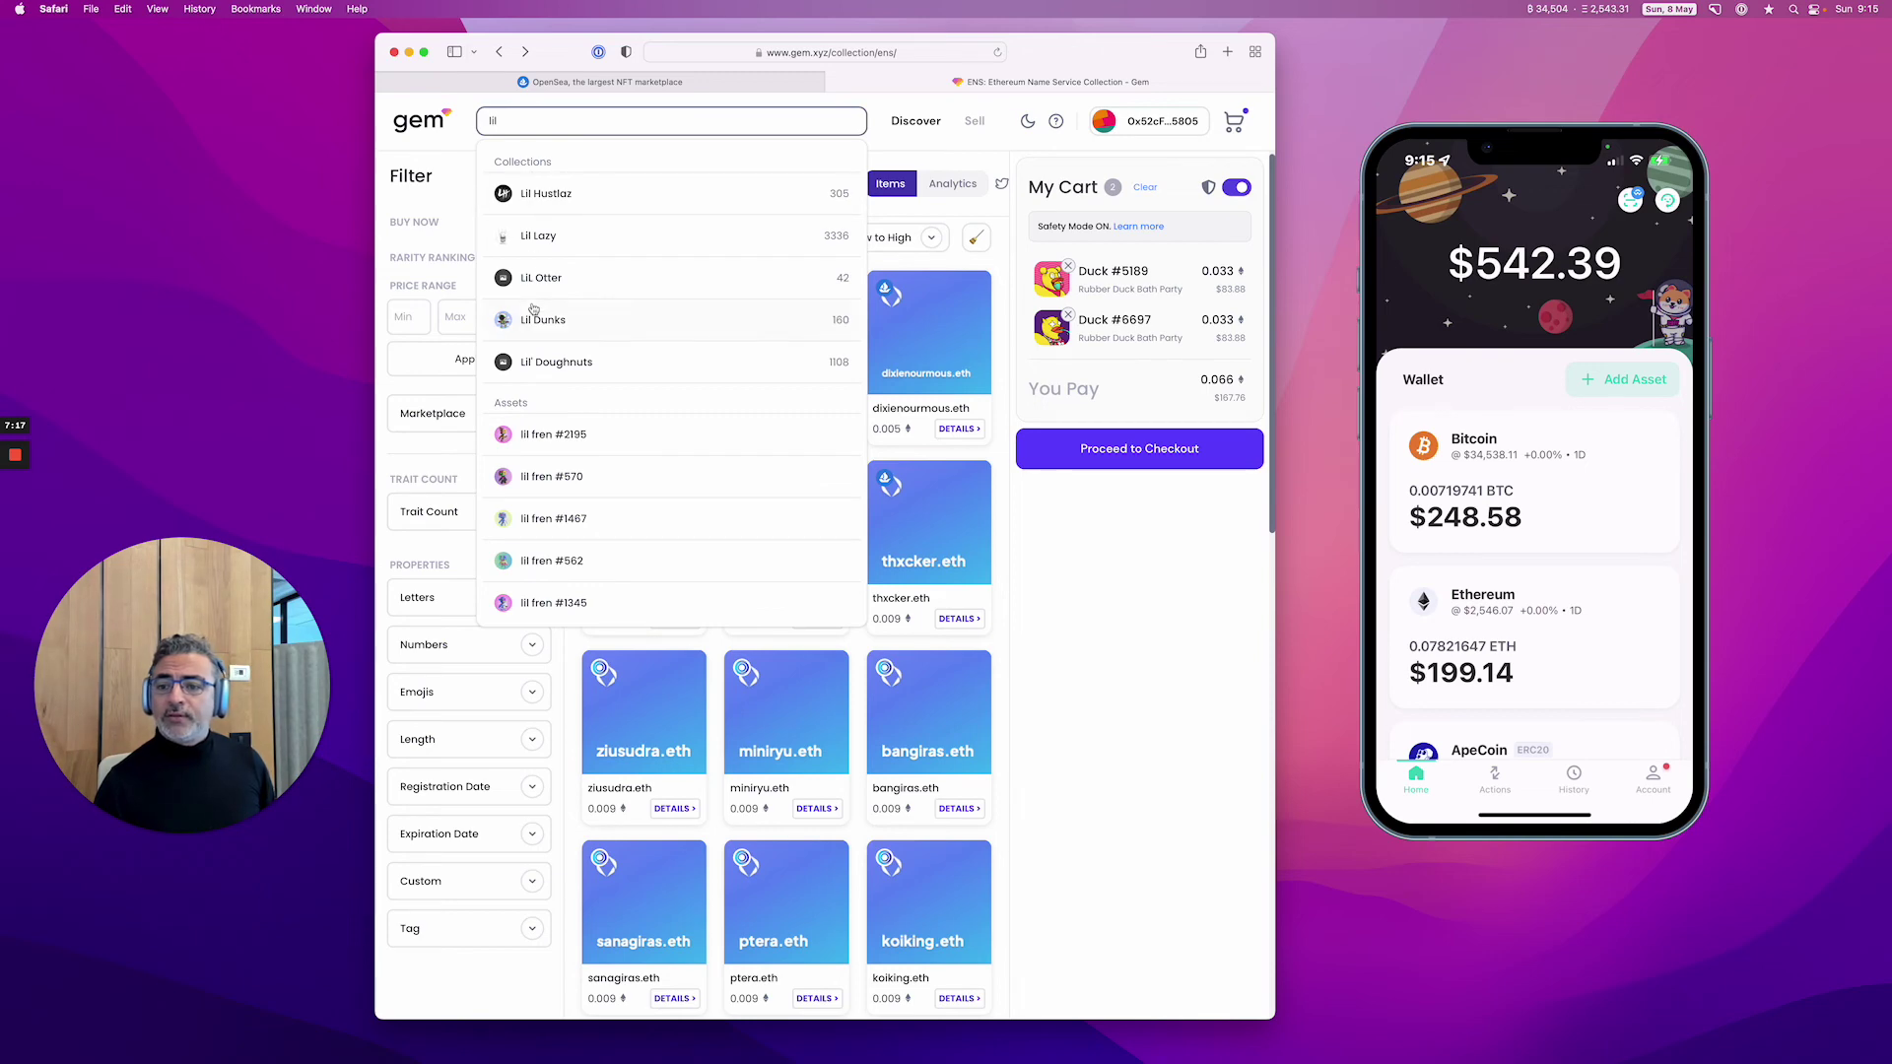
pyautogui.write(' pud')
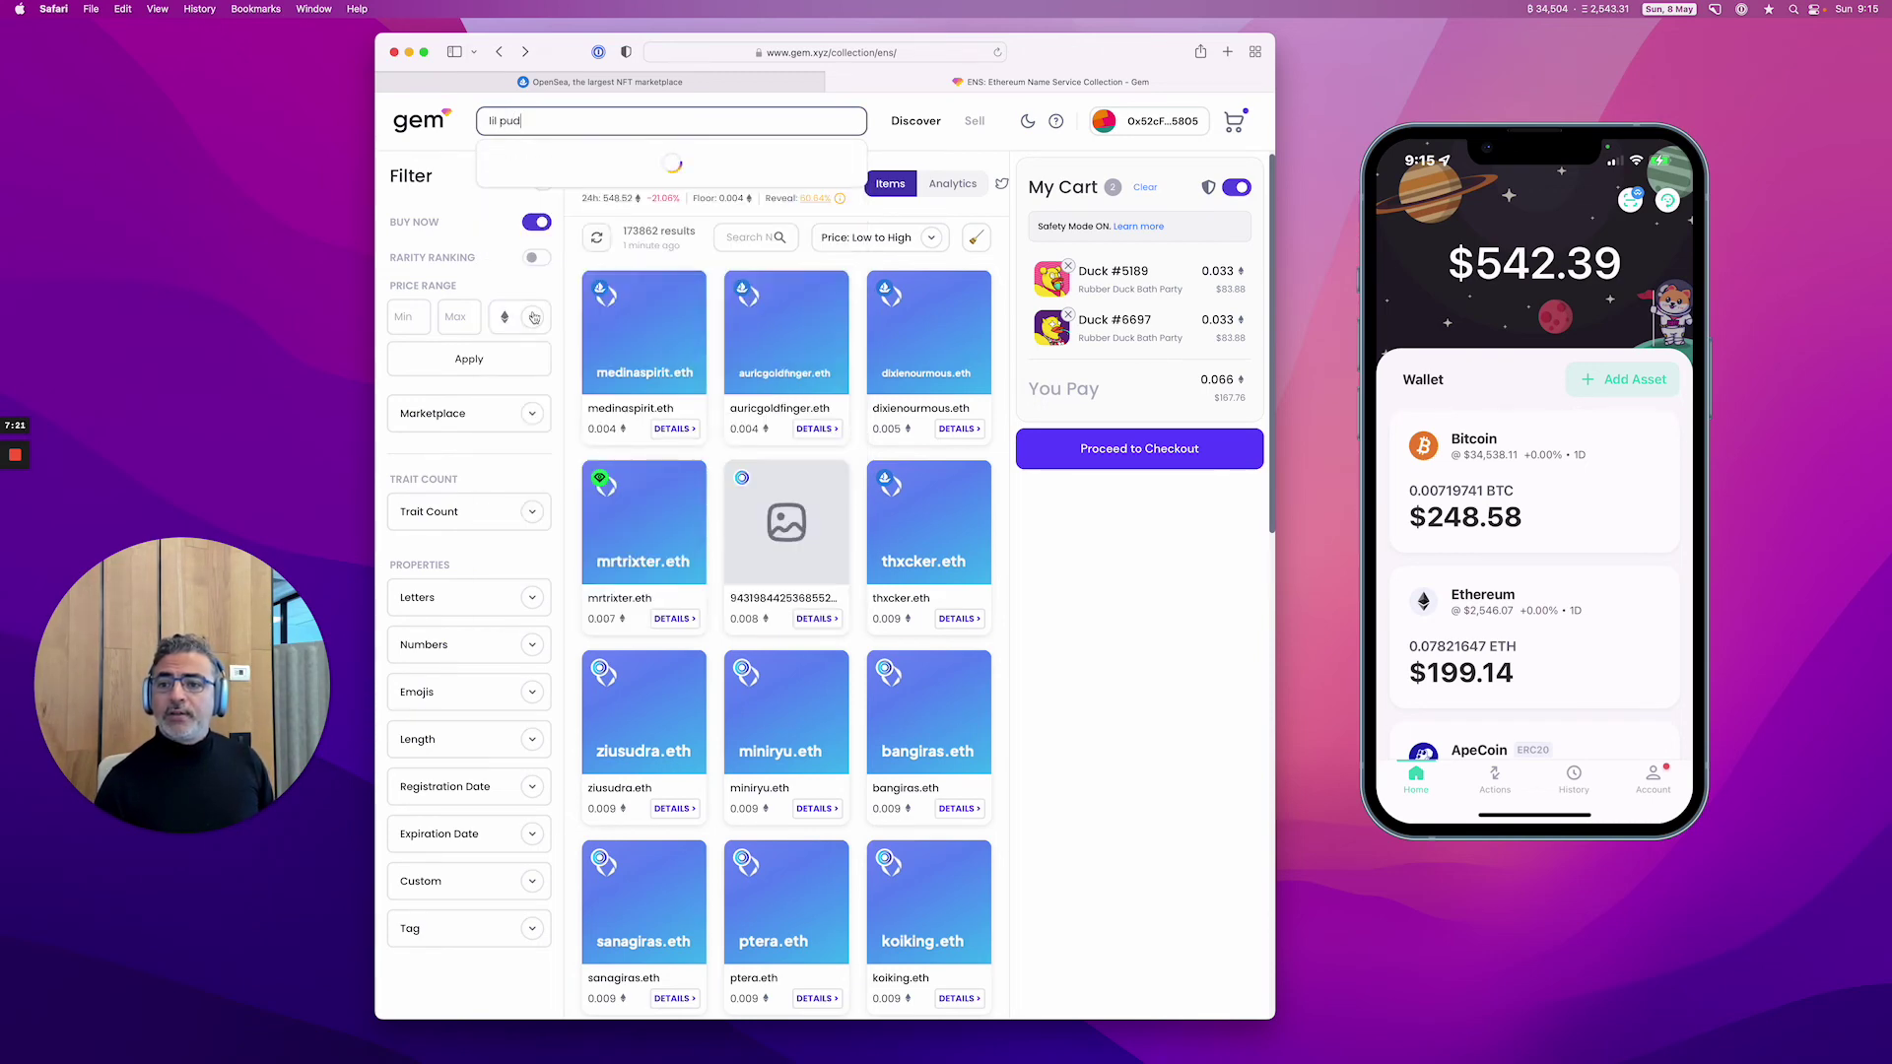
pyautogui.click(548, 194)
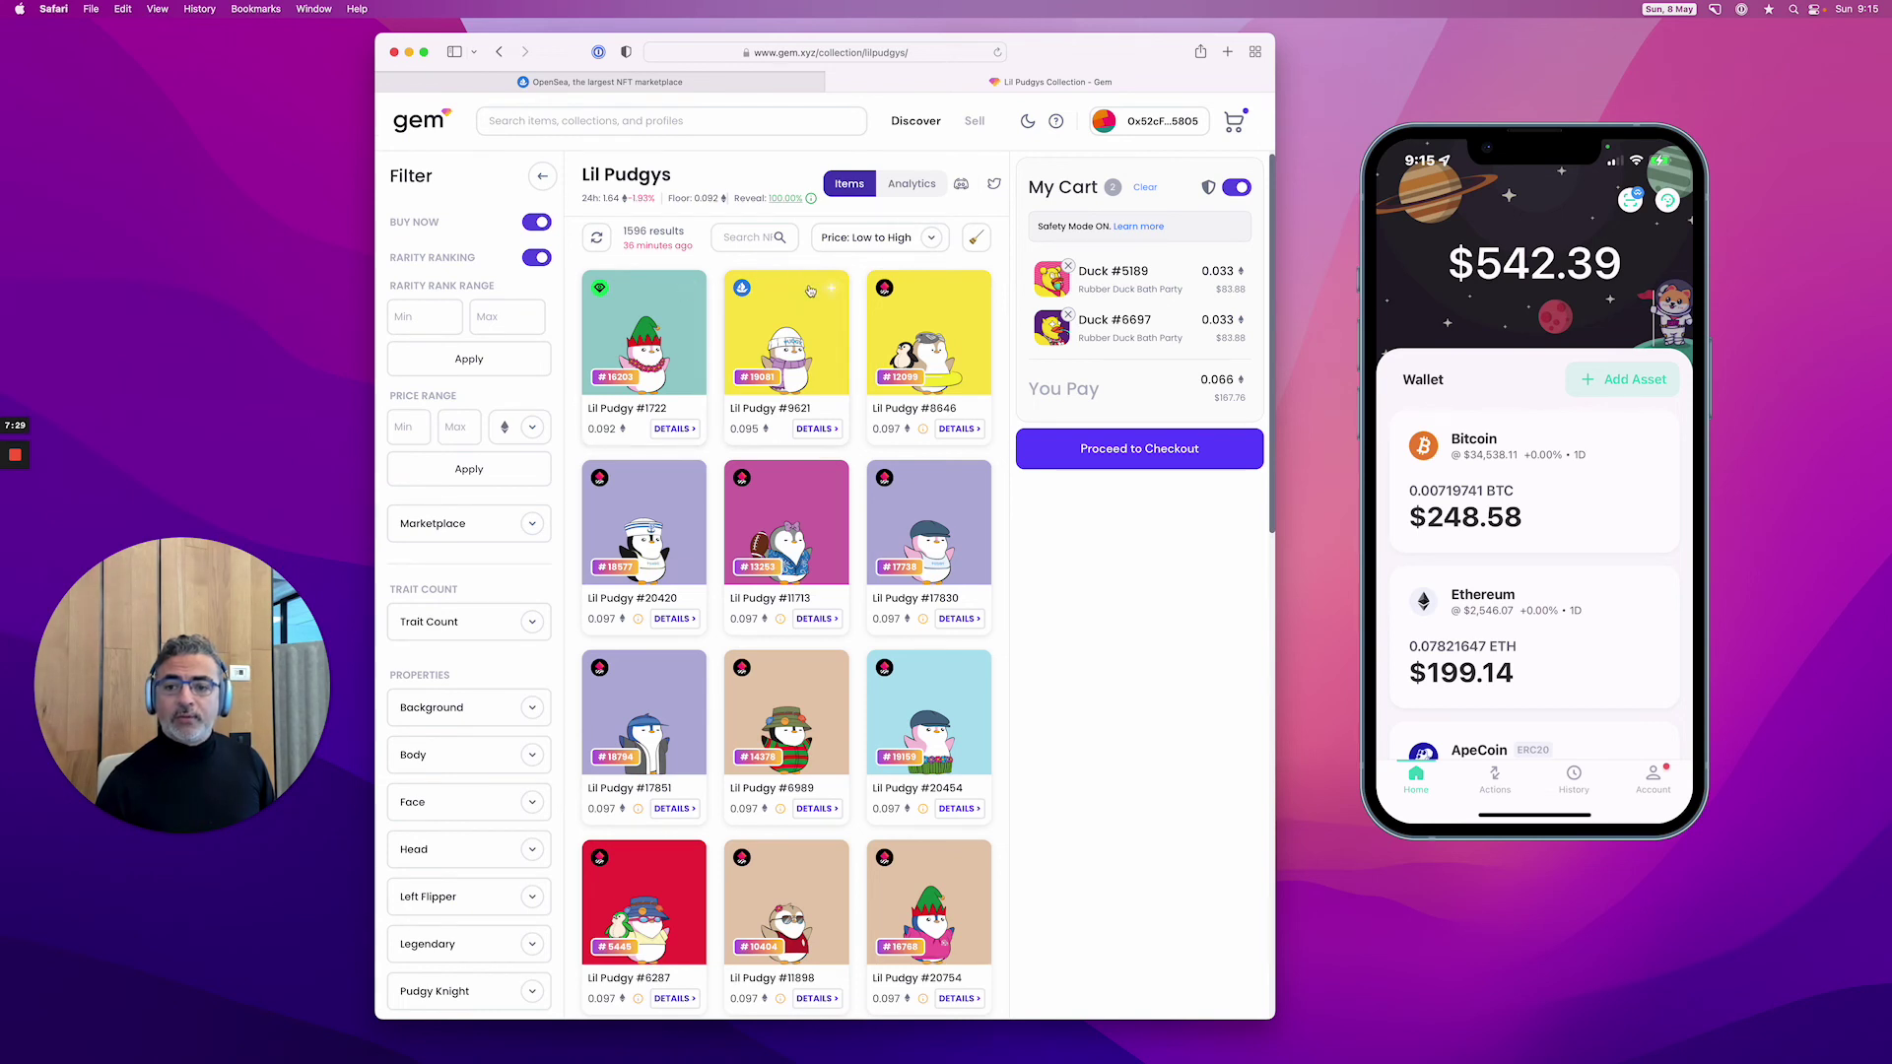
# Add Lil Pudgy #1722 to the cart, bringing the total to 0.158 ETH
pyautogui.click(688, 288)
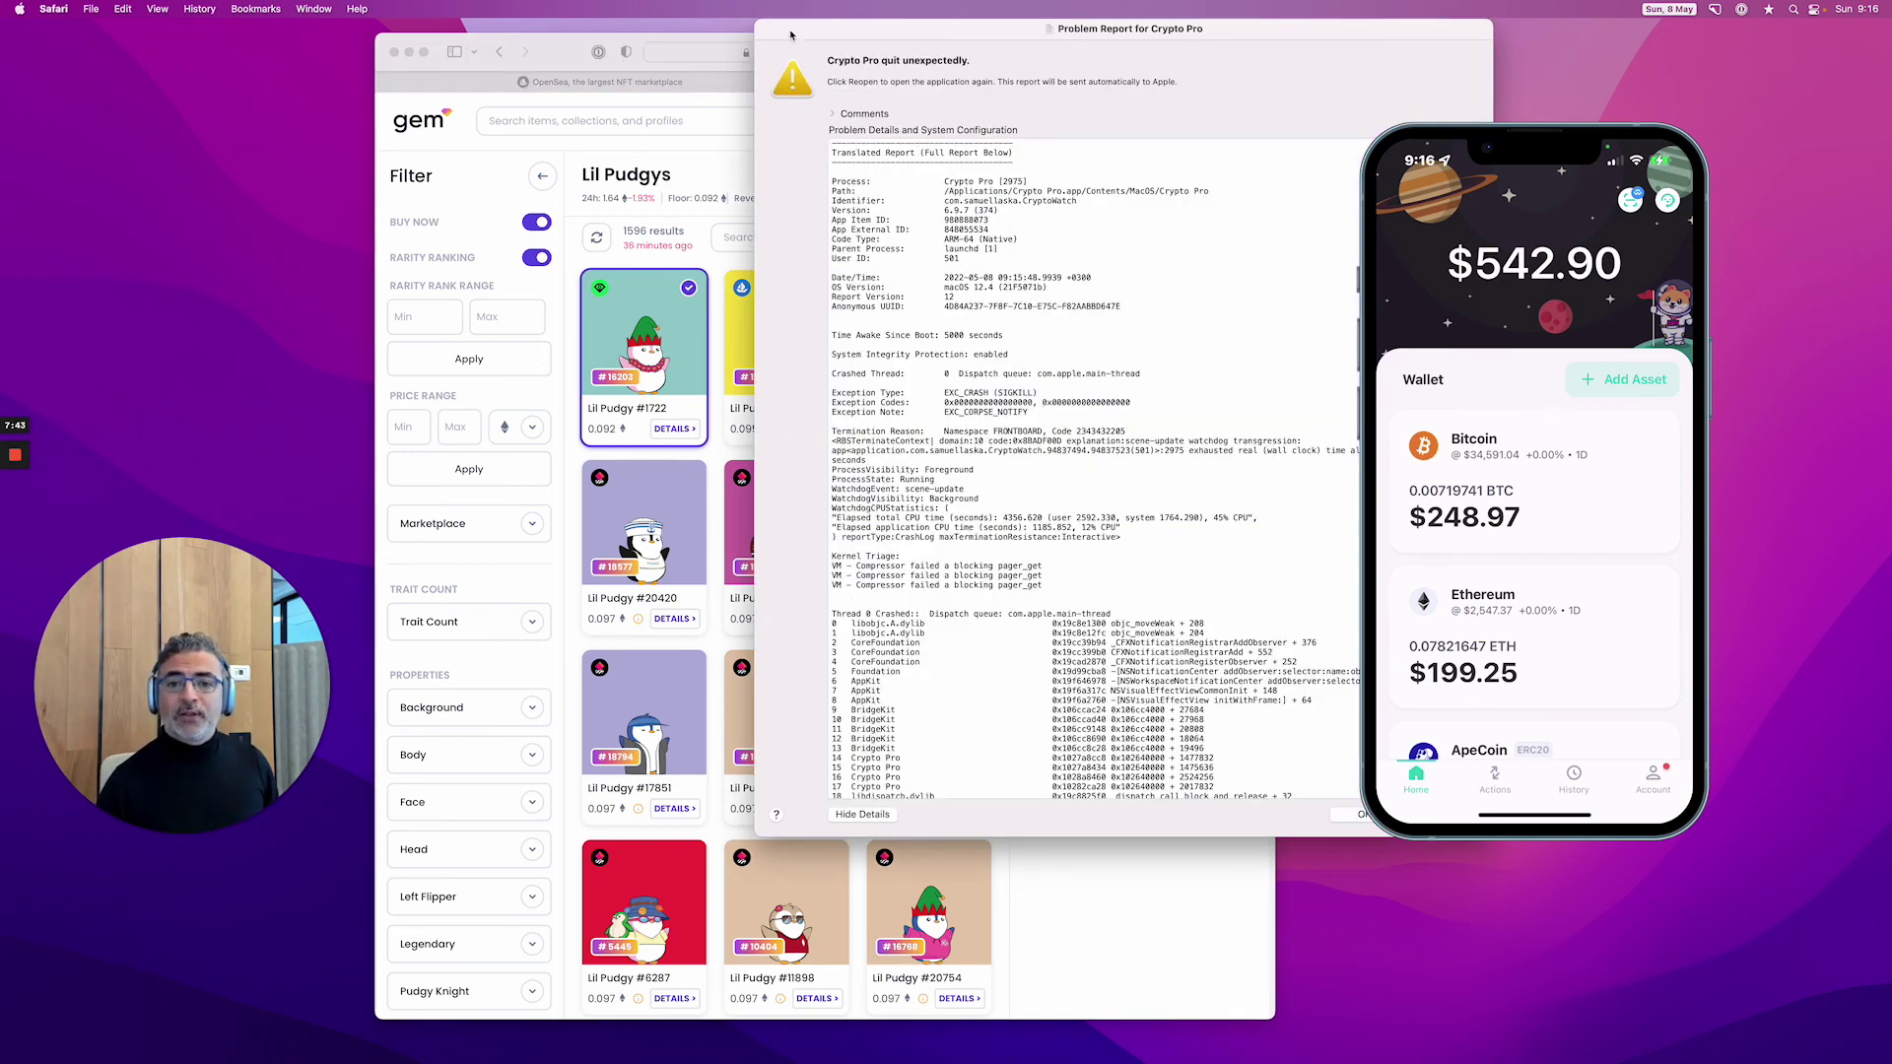
# Close the Crypto Pro problem report, showing the three-NFT cart at 0.158 ETH
pyautogui.click(1343, 816)
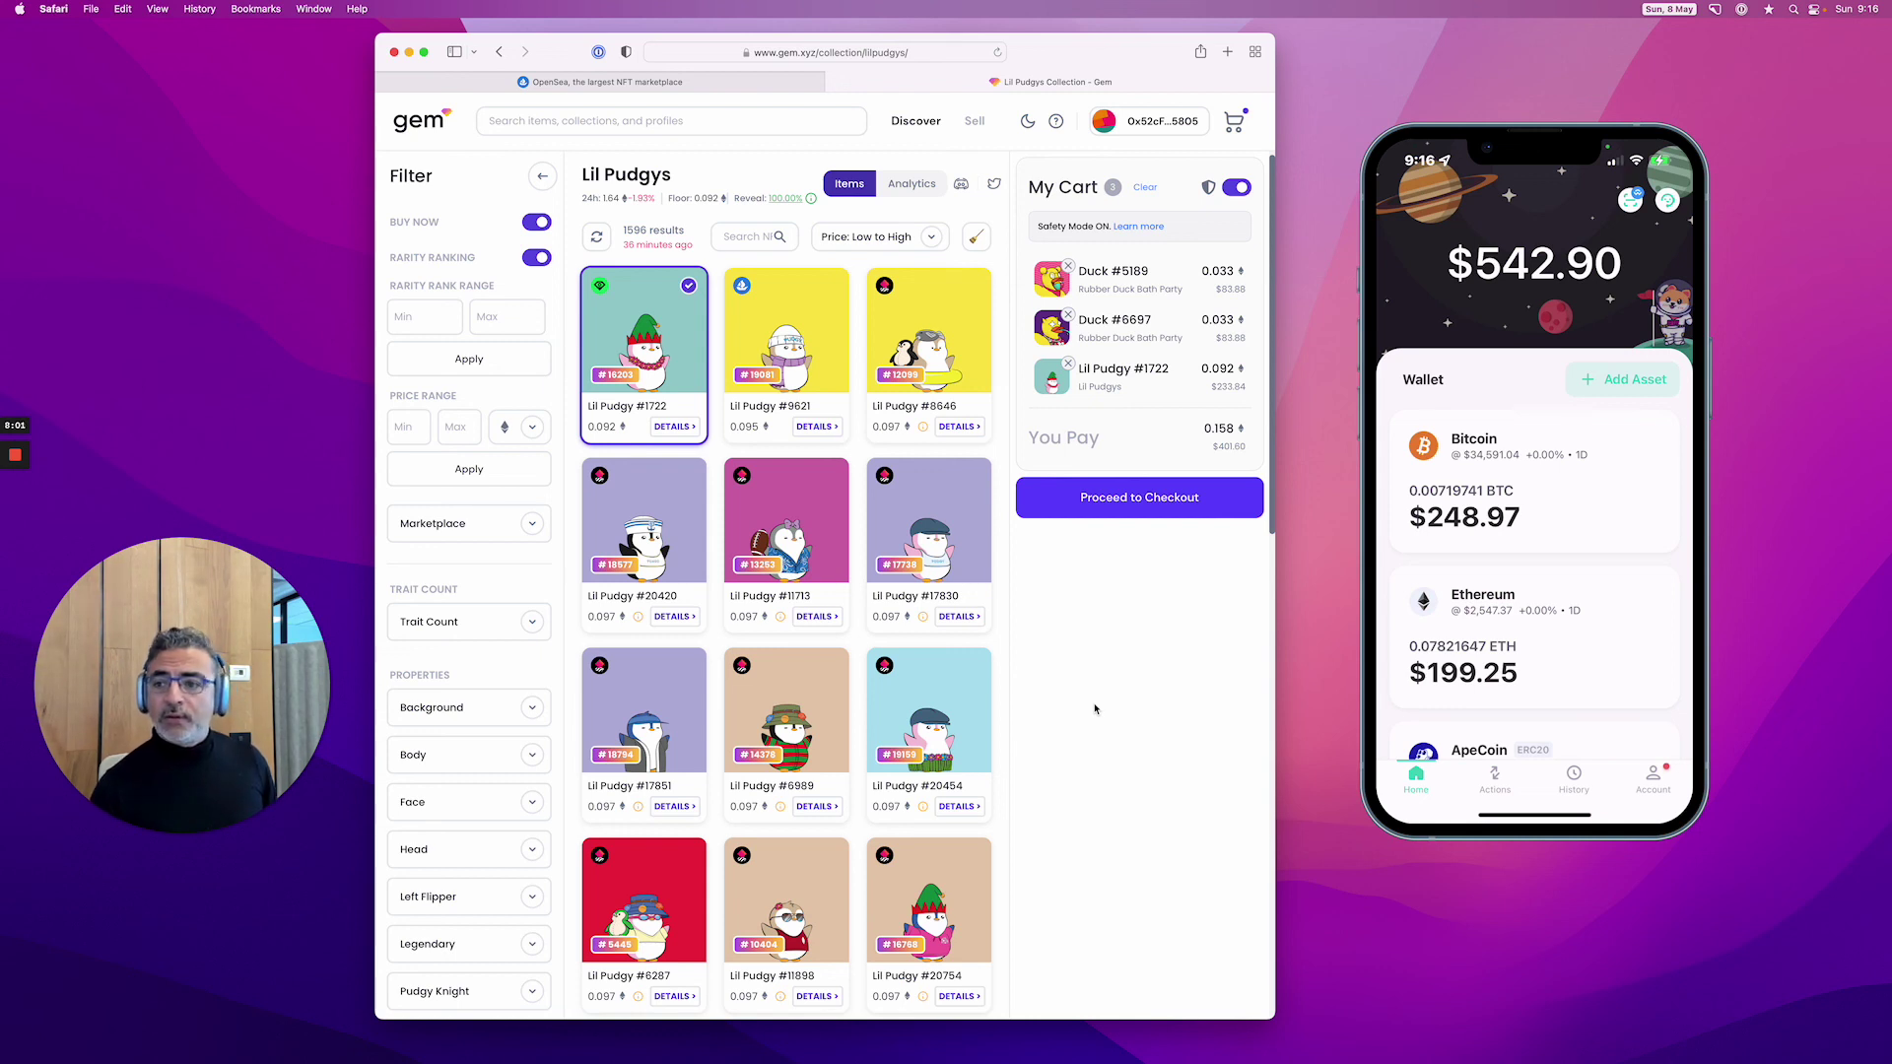
pyautogui.moveTo(21, 461)
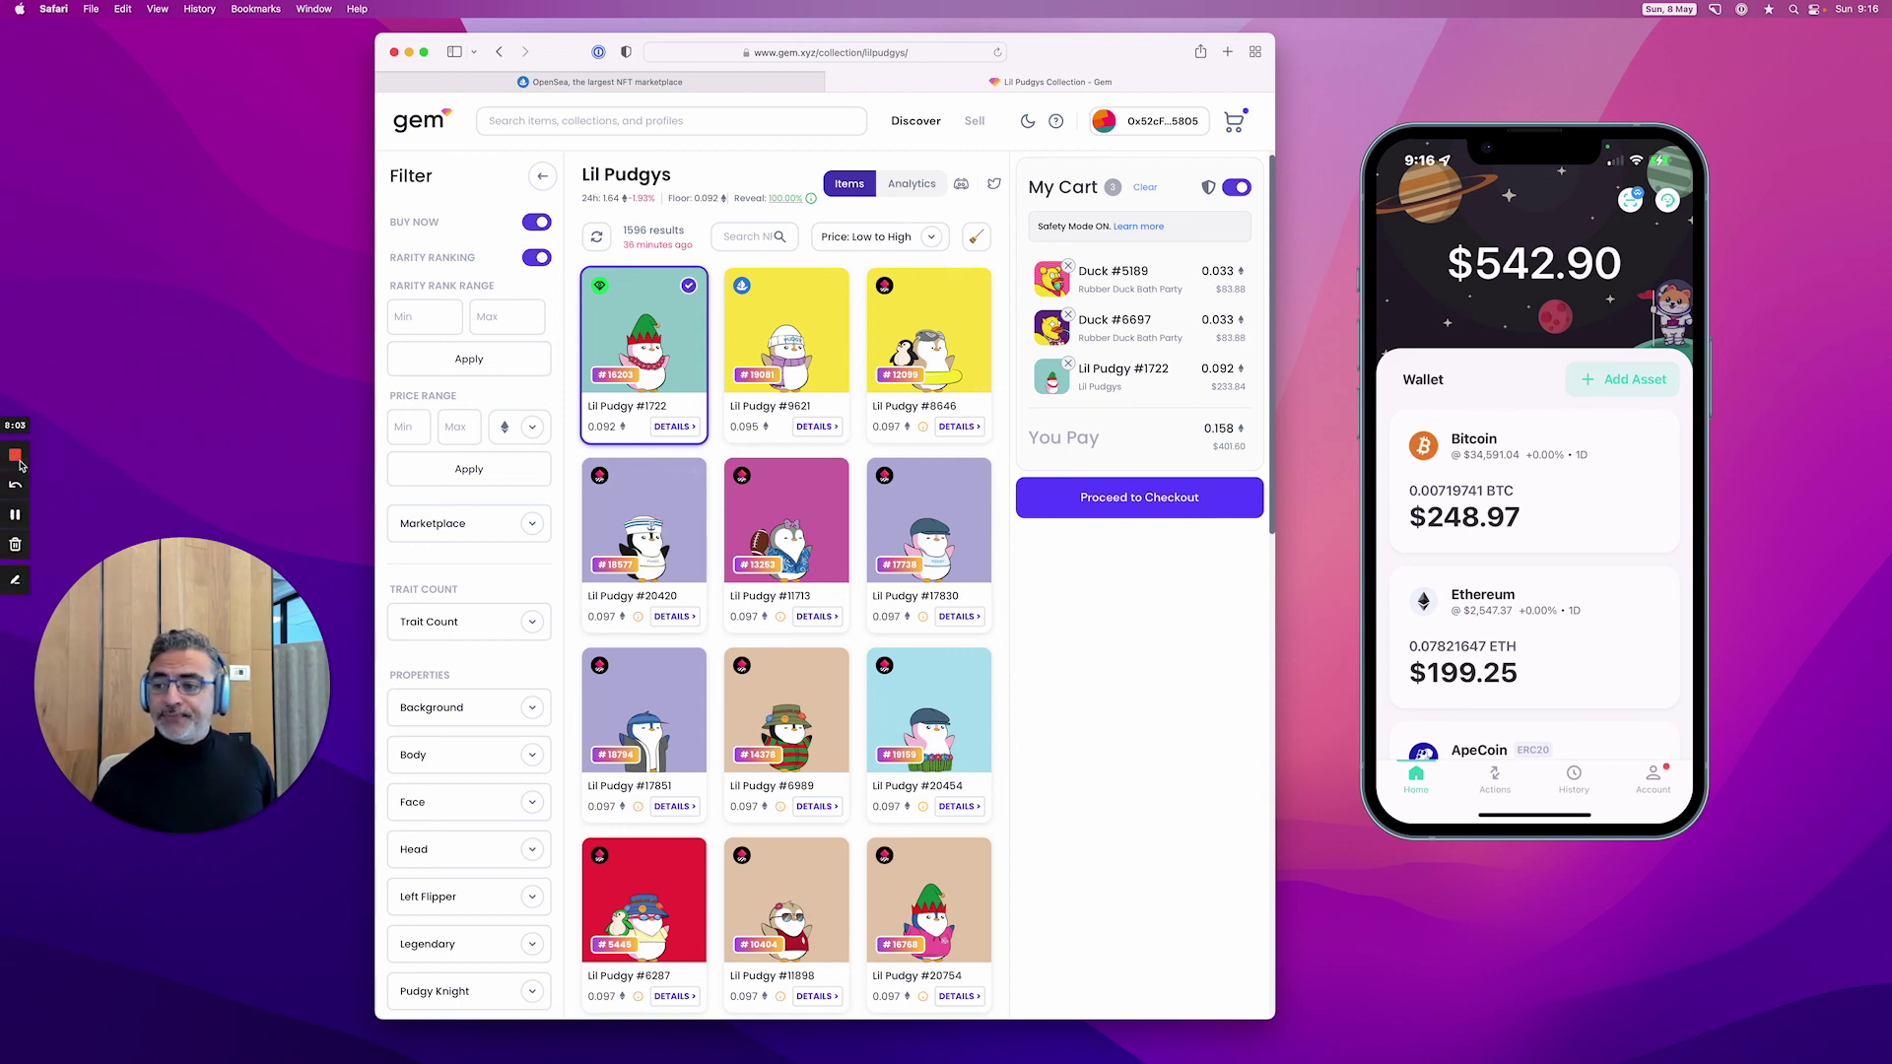